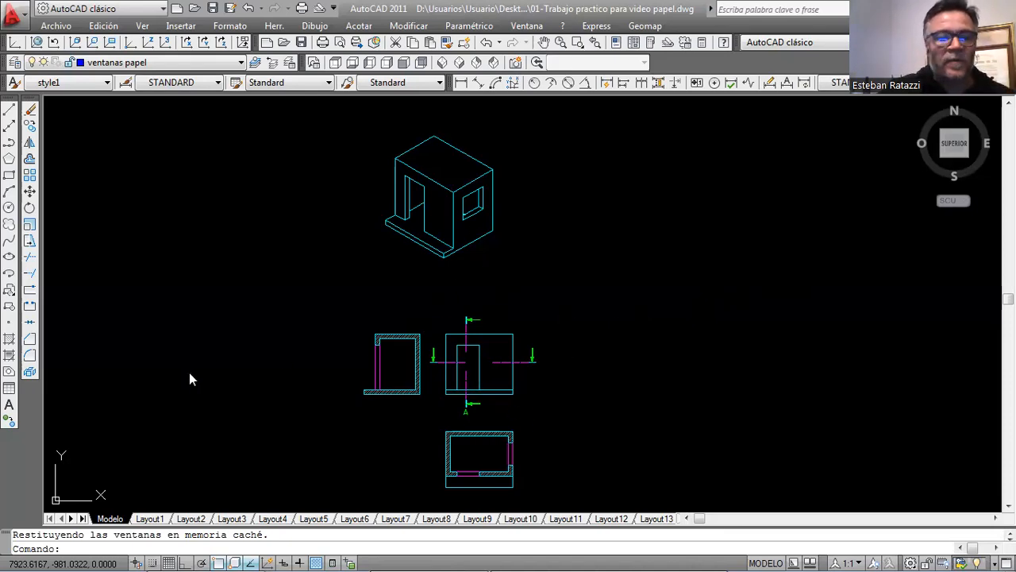
Open Layout1 and reframe its upper viewport so the section, elevation and plan views fill it, leaving the isometric out.
{"action": "left_click", "coordinate": [158, 518]}
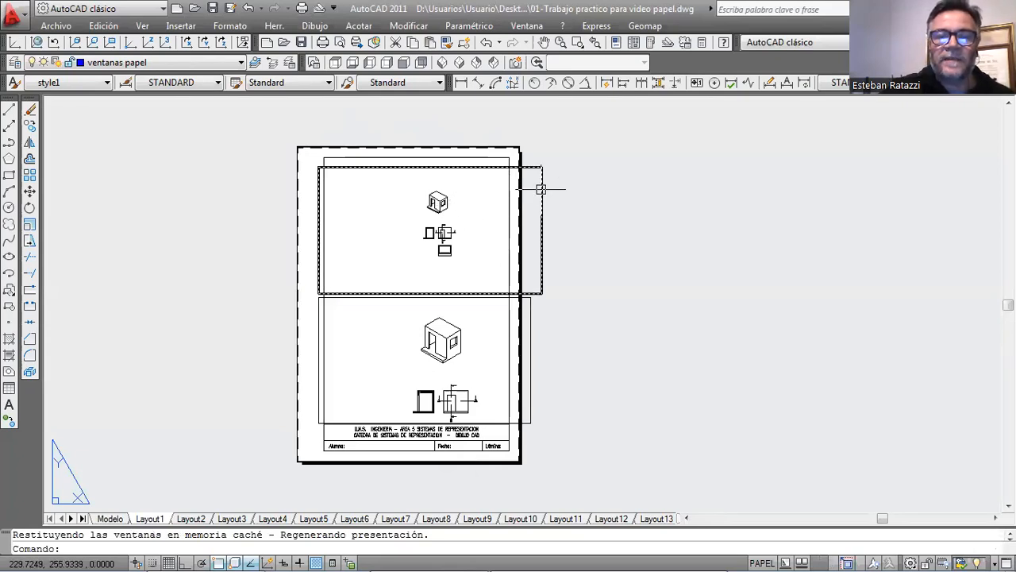
{"action": "double_click", "coordinate": [500, 199]}
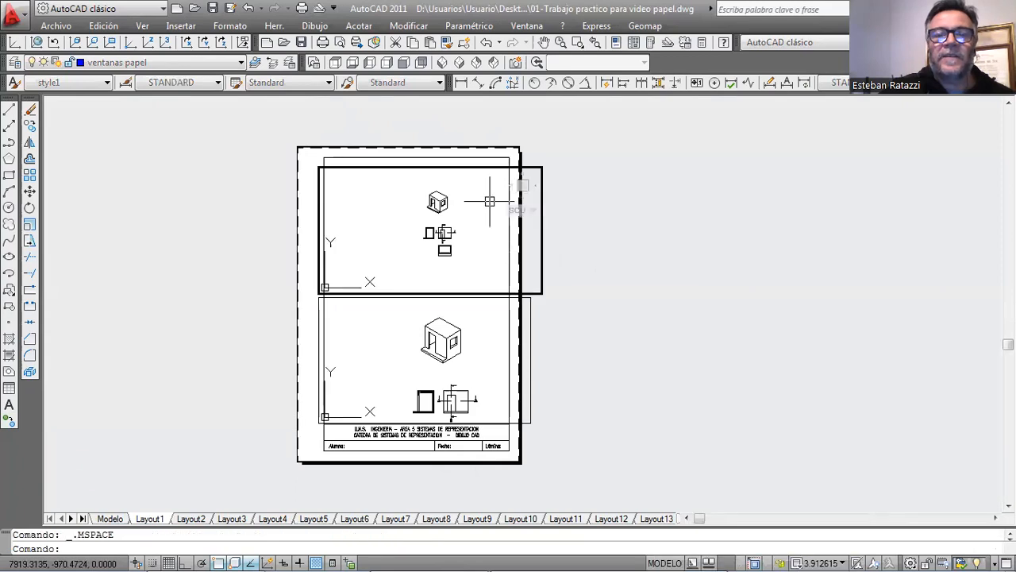
{"action": "scroll", "coordinate": [476, 208], "scroll_direction": "up", "scroll_amount": 4}
{"action": "scroll", "coordinate": [476, 208], "scroll_direction": "down", "scroll_amount": 2}
{"action": "scroll", "coordinate": [459, 206], "scroll_direction": "up", "scroll_amount": 4}
{"action": "scroll", "coordinate": [441, 217], "scroll_direction": "down", "scroll_amount": 2}
{"action": "scroll", "coordinate": [440, 219], "scroll_direction": "down", "scroll_amount": 2}
{"action": "middle_click_drag", "start_coordinate": [443, 236], "coordinate": [492, 228]}
{"action": "scroll", "coordinate": [447, 220], "scroll_direction": "up", "scroll_amount": 5}
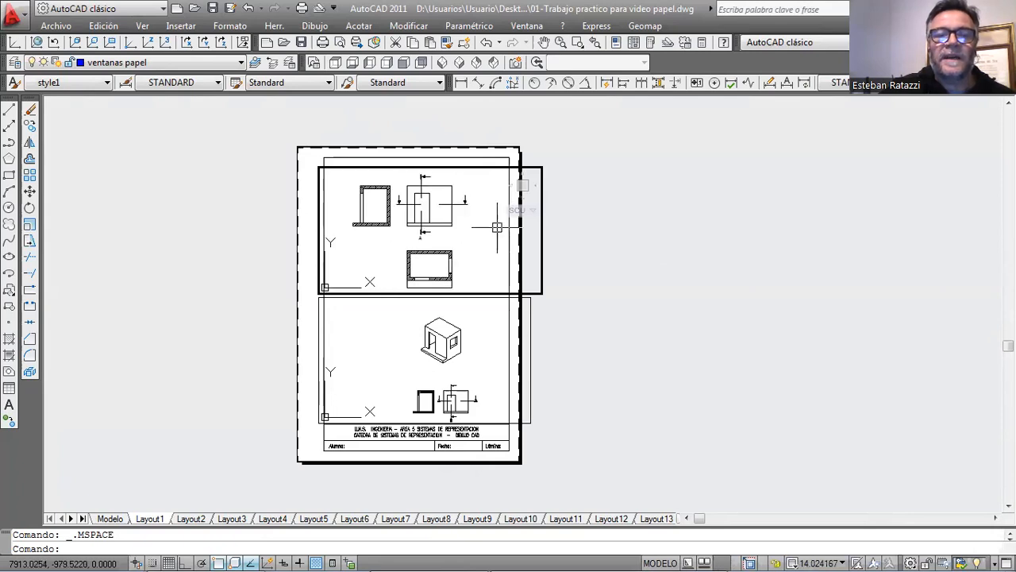
Reframe the lower viewport of the sheet so only the enlarged isometric view fills it, and return to paper space.
{"action": "left_click", "coordinate": [494, 314]}
{"action": "scroll", "coordinate": [470, 319], "scroll_direction": "up", "scroll_amount": 4}
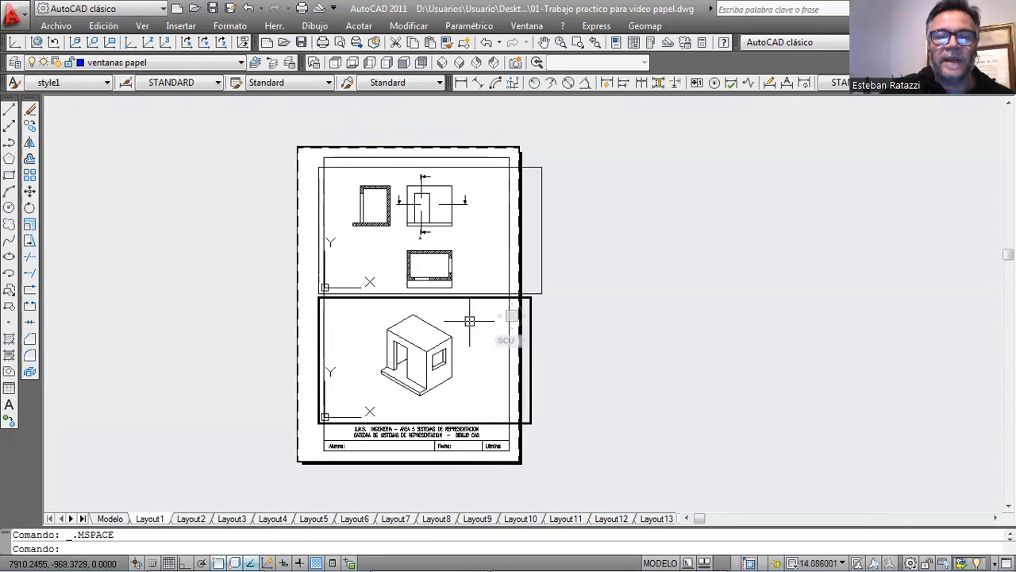
{"action": "middle_click_drag", "start_coordinate": [458, 320], "coordinate": [476, 309]}
{"action": "double_click", "coordinate": [595, 339]}
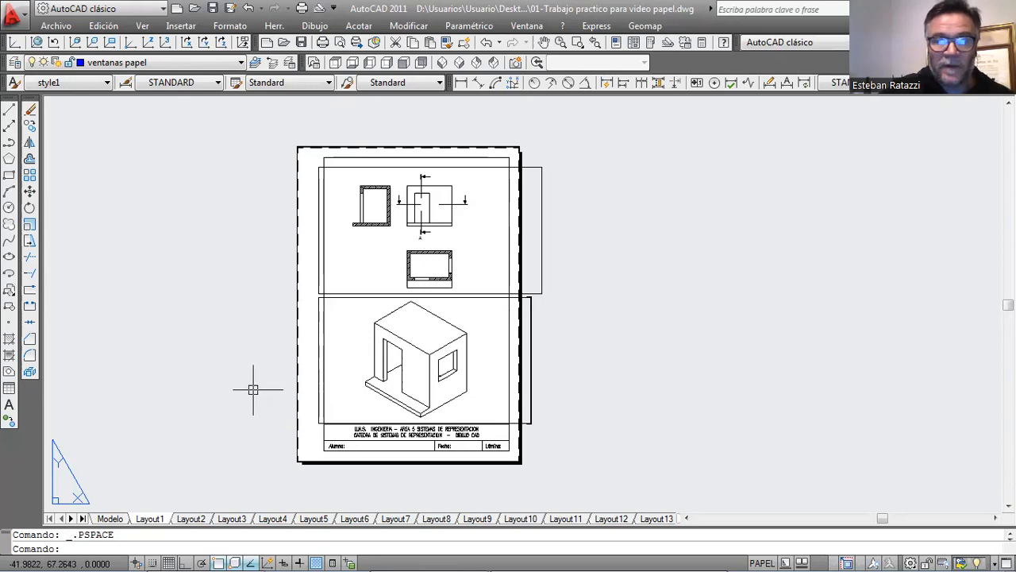
Return to model space and open the annotation scale list for custom editing.
{"action": "left_click", "coordinate": [116, 518]}
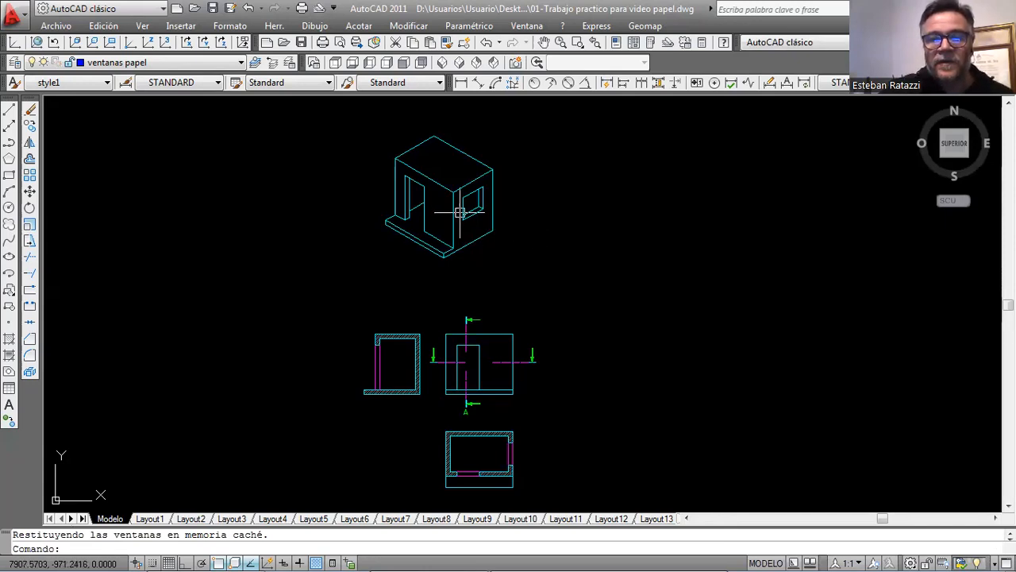
{"action": "mouse_move", "coordinate": [459, 213]}
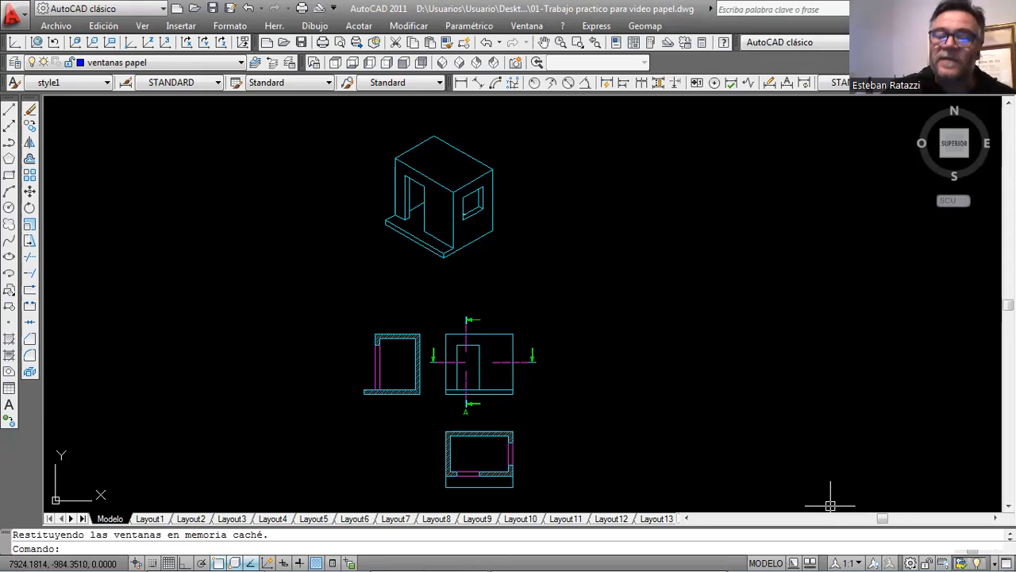
{"action": "left_click", "coordinate": [858, 553]}
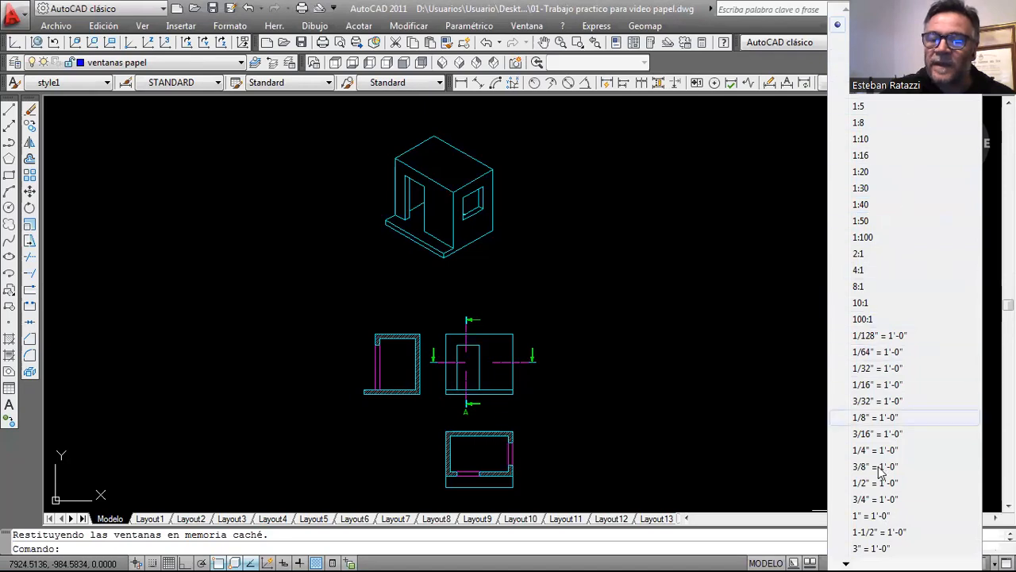
{"action": "mouse_move", "coordinate": [847, 557]}
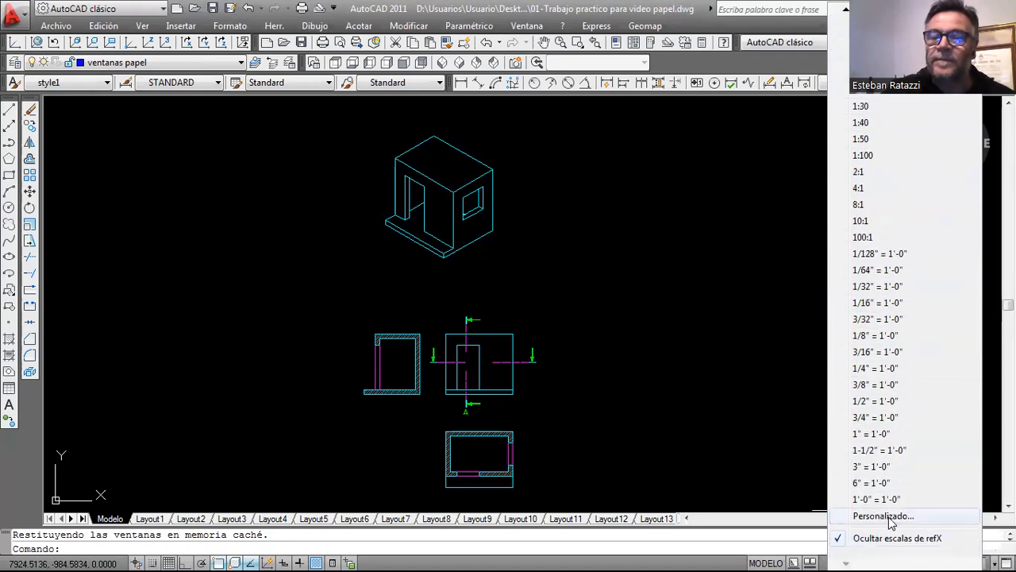
{"action": "left_click", "coordinate": [883, 516]}
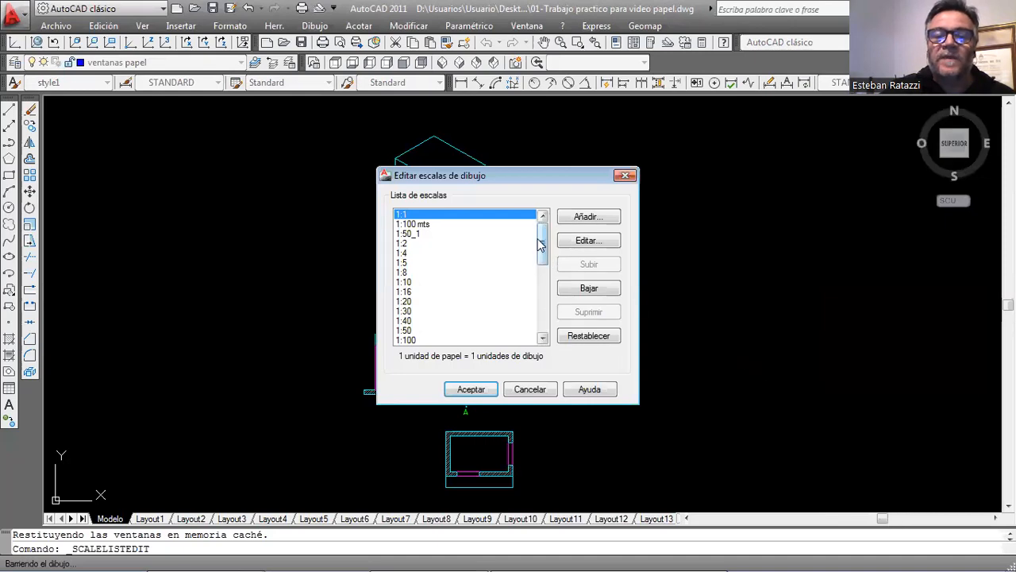
Delete all the default metric and imperial scales, keeping only 1:1, 1:100 mts and 1:50_1 in the list.
{"action": "left_click", "coordinate": [432, 225]}
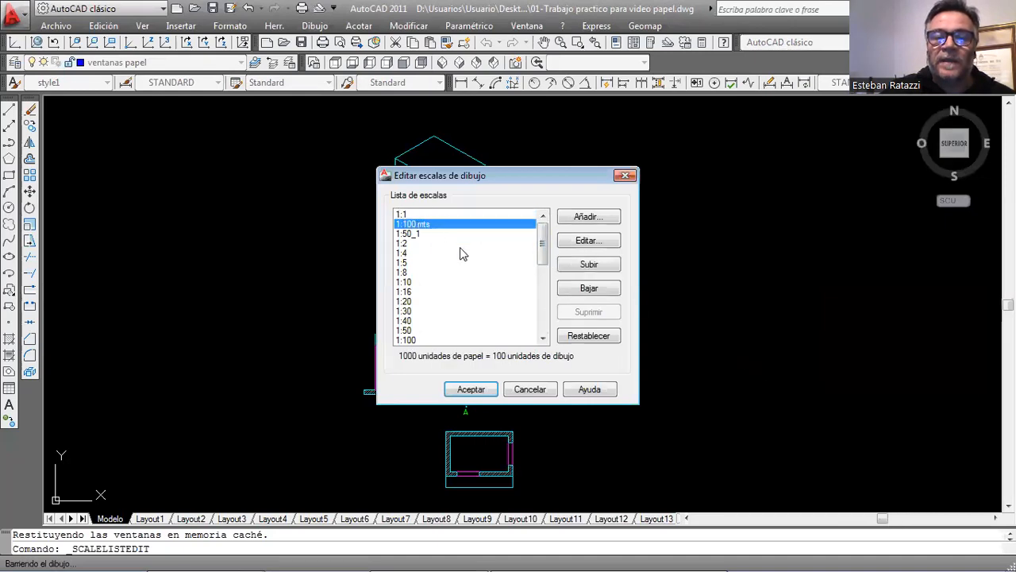
{"action": "left_click_drag", "start_coordinate": [542, 262], "coordinate": [543, 334]}
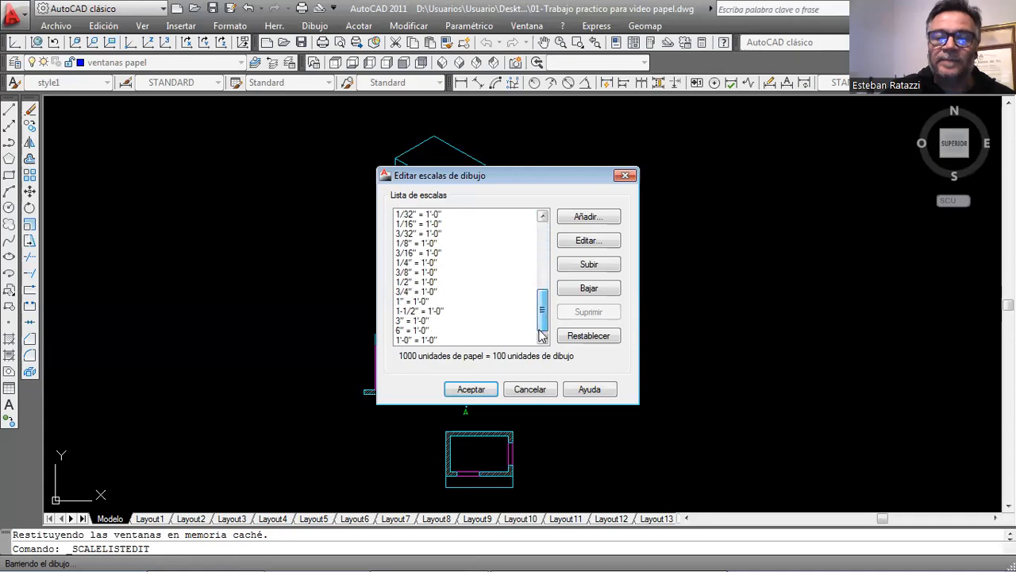
{"action": "left_click", "coordinate": [439, 331], "text": "shift"}
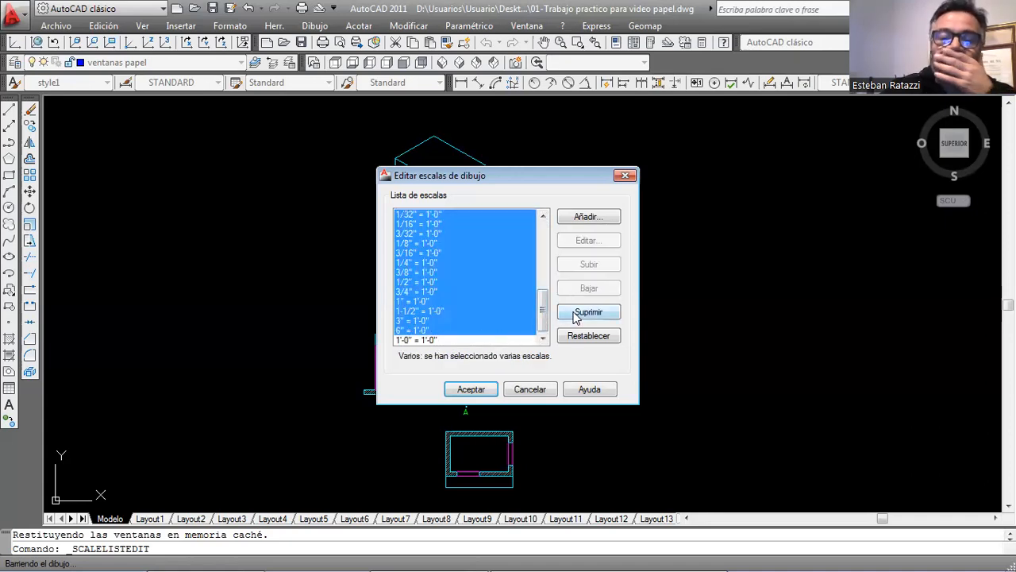
{"action": "left_click", "coordinate": [577, 316]}
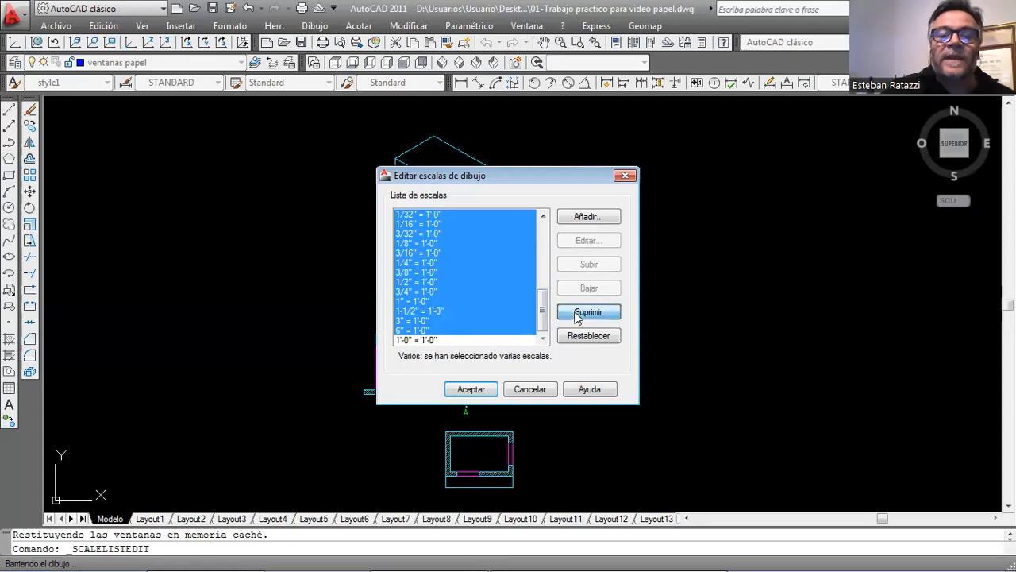
{"action": "left_click", "coordinate": [520, 325]}
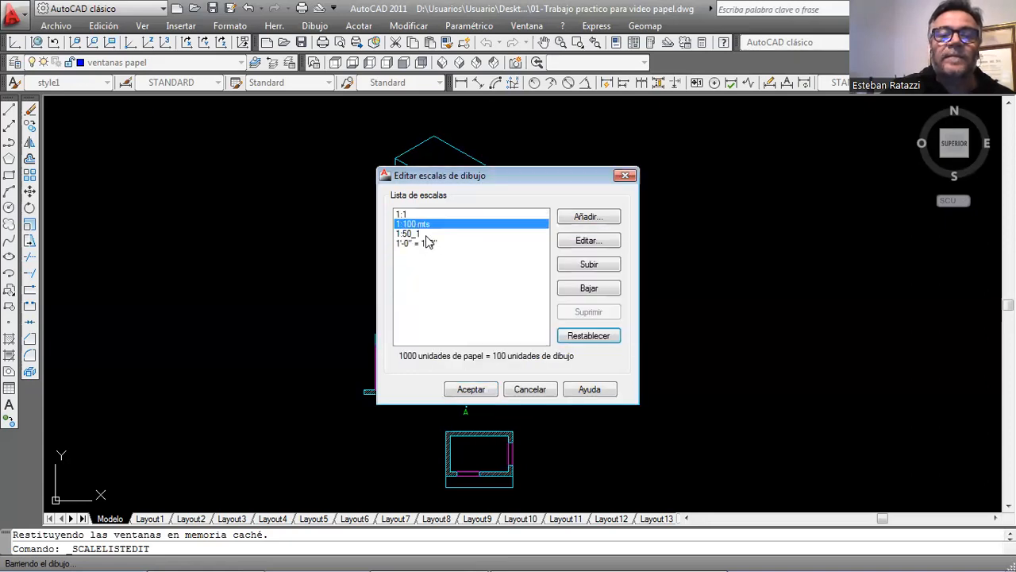
{"action": "left_click", "coordinate": [423, 242]}
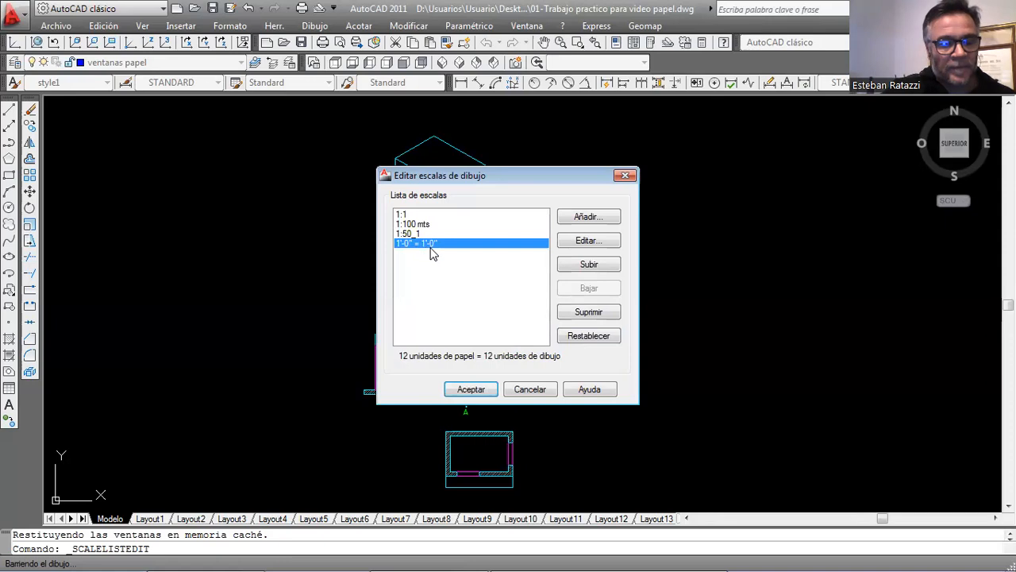
{"action": "left_click", "coordinate": [587, 313]}
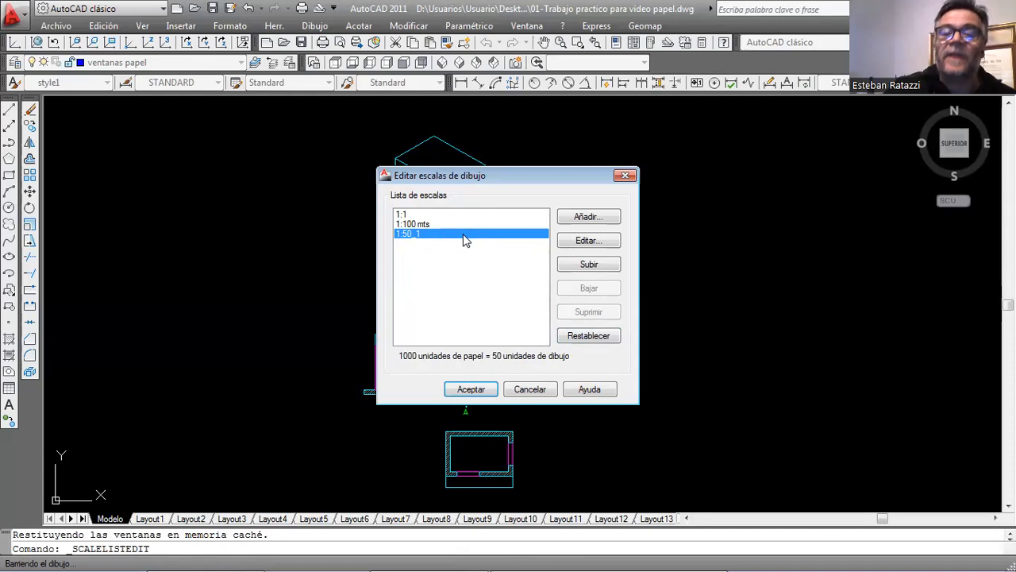
Add a drawing scale named 1:100 SR with 1000 paper units equal to 100 drawing units.
{"action": "left_click", "coordinate": [586, 218]}
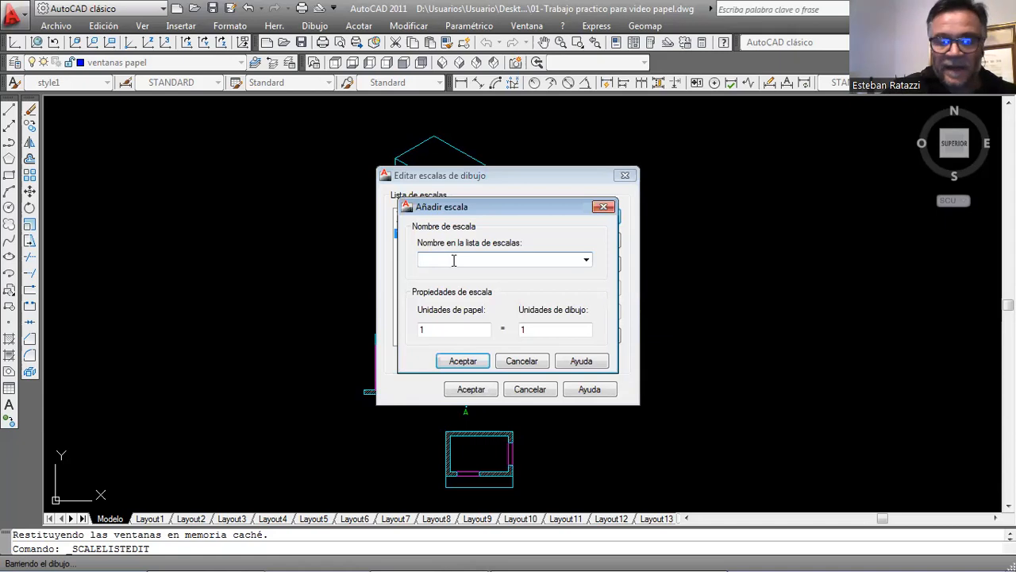
{"action": "type", "text": "1:100"}
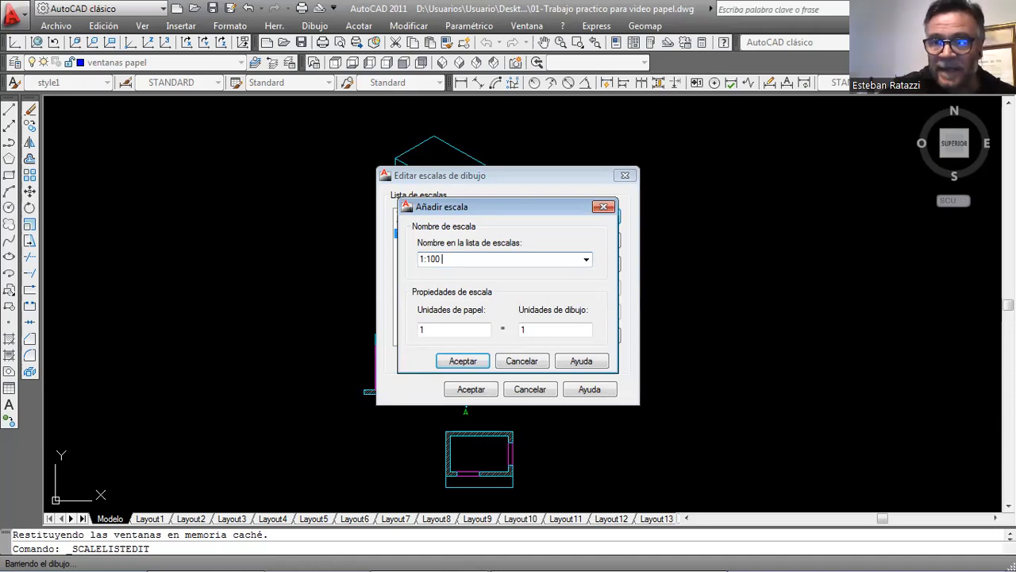
{"action": "type", "text": "SR"}
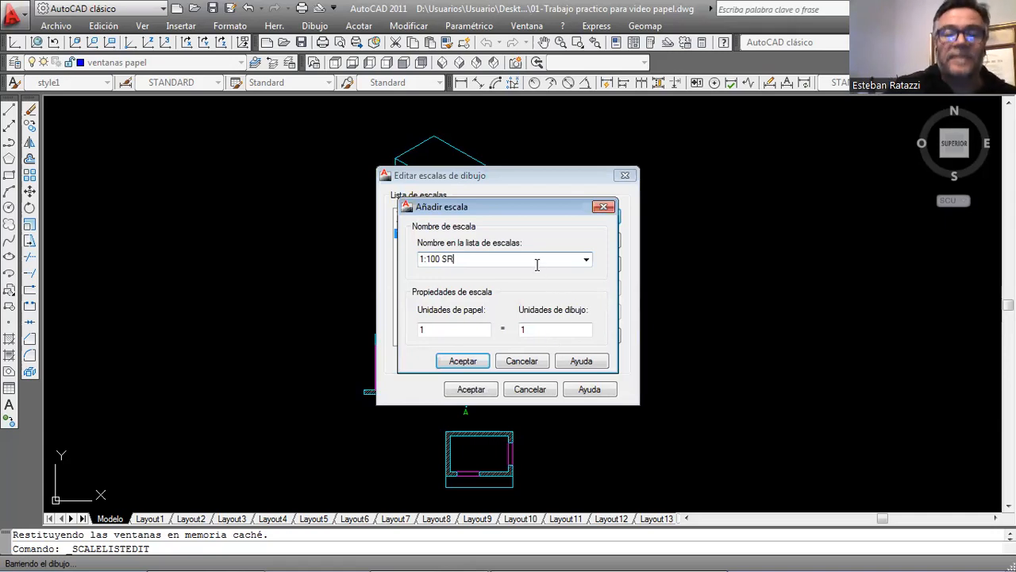
{"action": "left_click", "coordinate": [460, 331]}
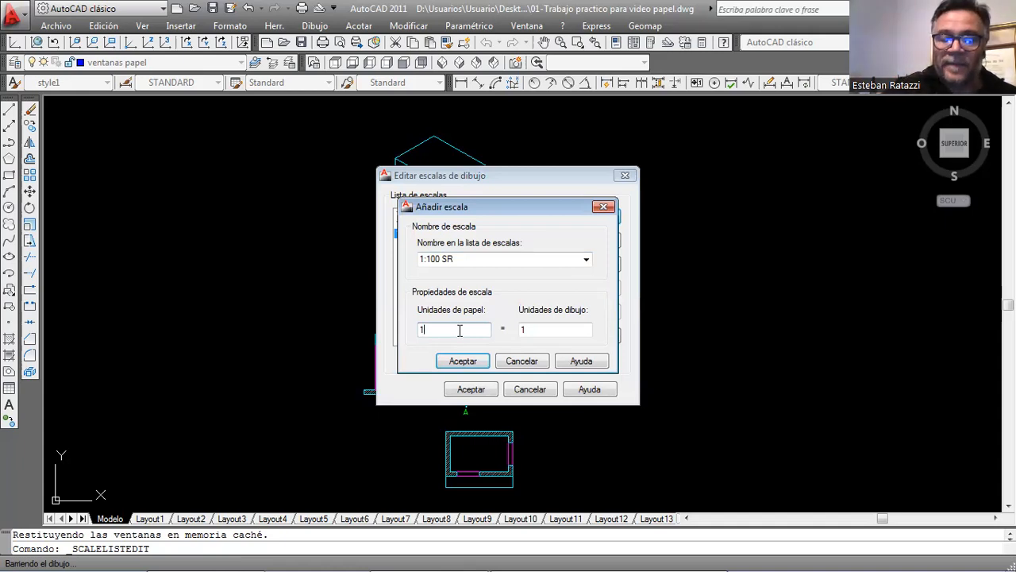
{"action": "type", "text": "000"}
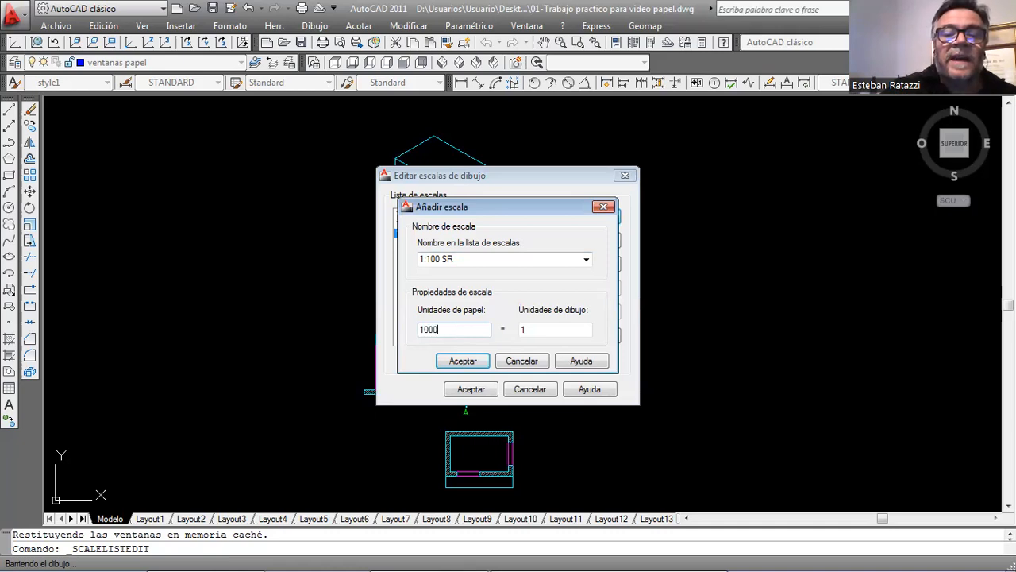
{"action": "key", "text": "BackSpace"}
{"action": "key", "text": "BackSpace"}
{"action": "key", "text": "BackSpace"}
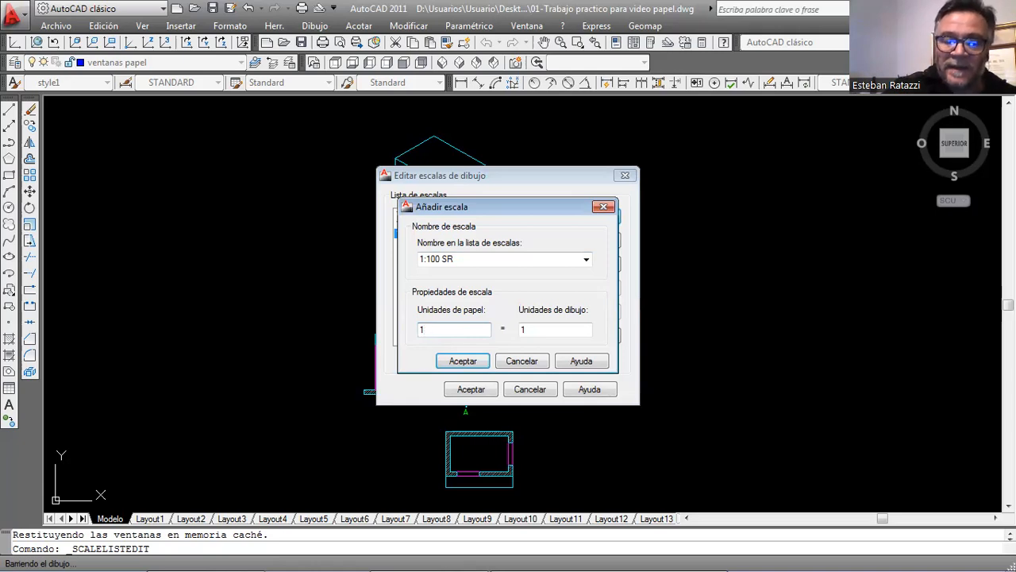
{"action": "type", "text": "000"}
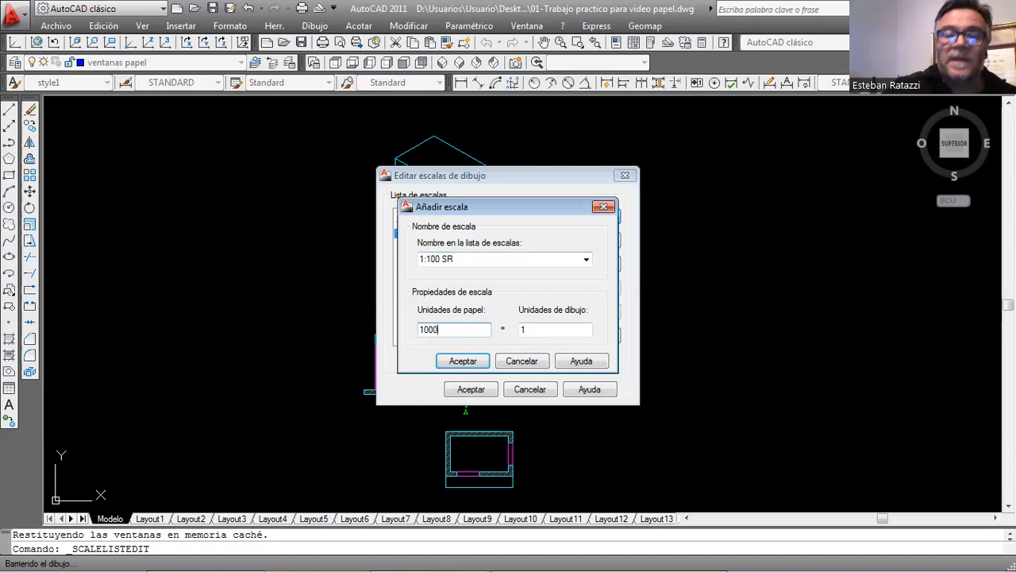
{"action": "left_click", "coordinate": [537, 330]}
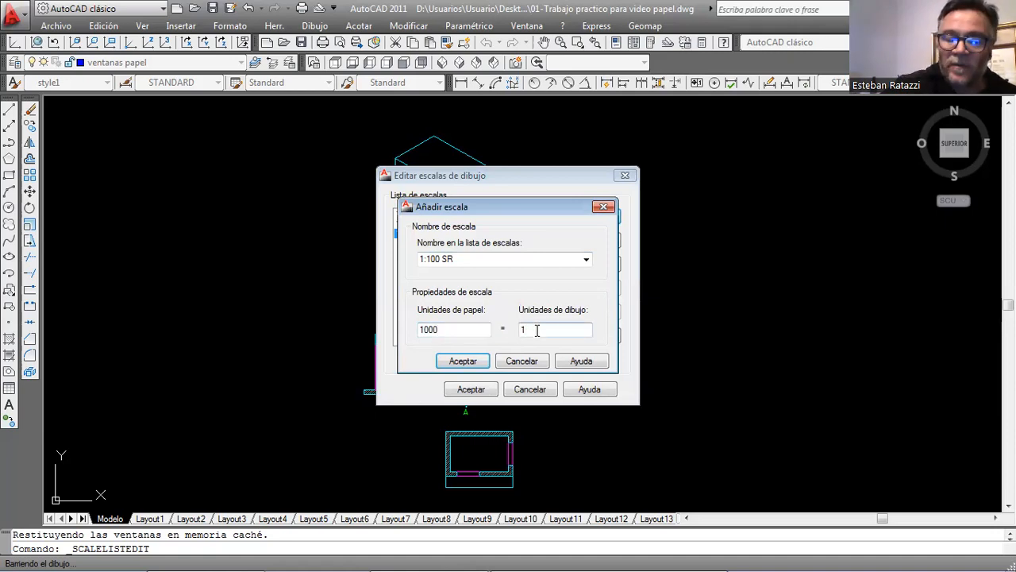
{"action": "type", "text": "00"}
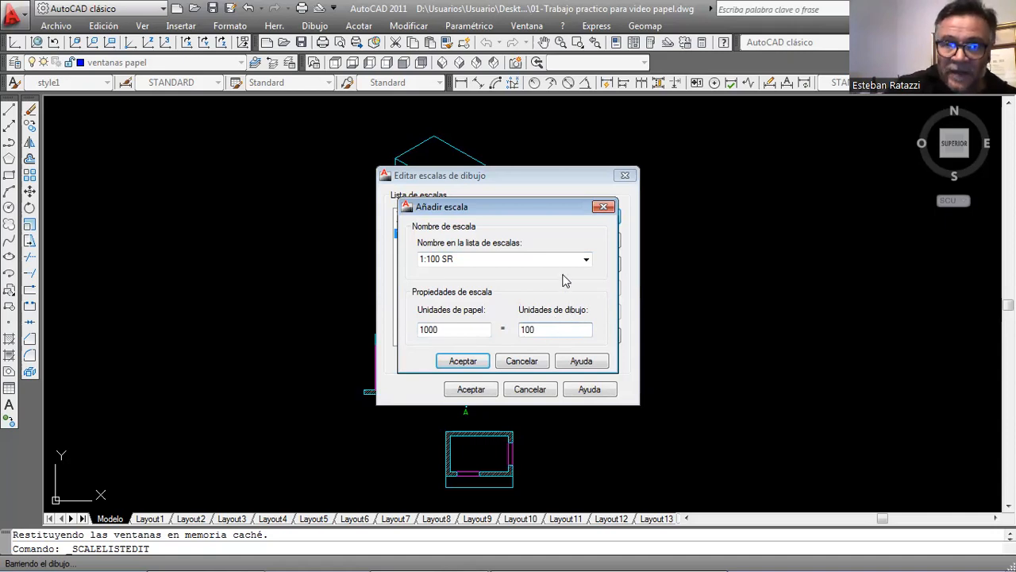
{"action": "left_click", "coordinate": [461, 358]}
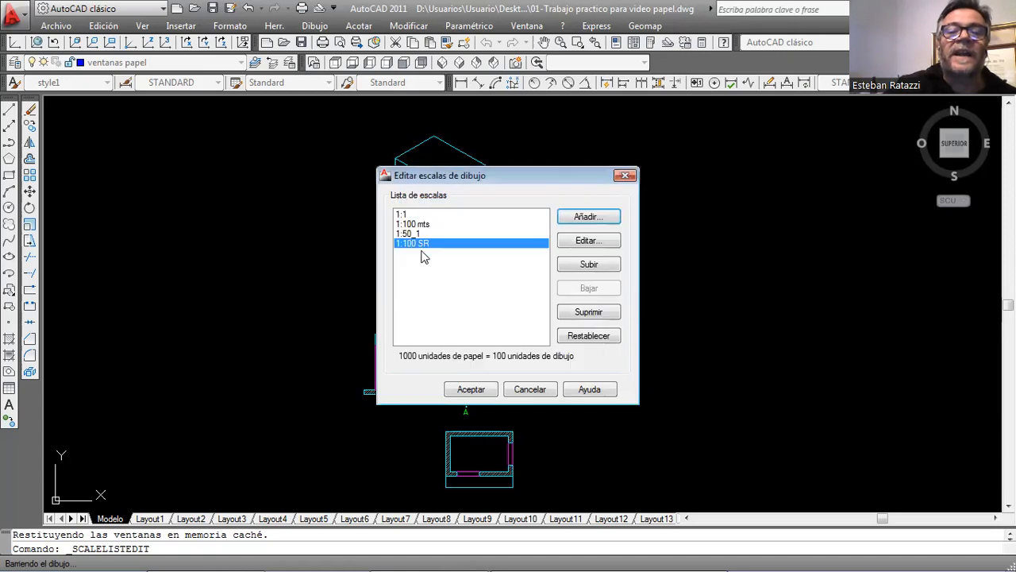
Add a drawing scale named 1:50 SR with 1000 paper units equal to 50 drawing units.
{"action": "left_click", "coordinate": [585, 218]}
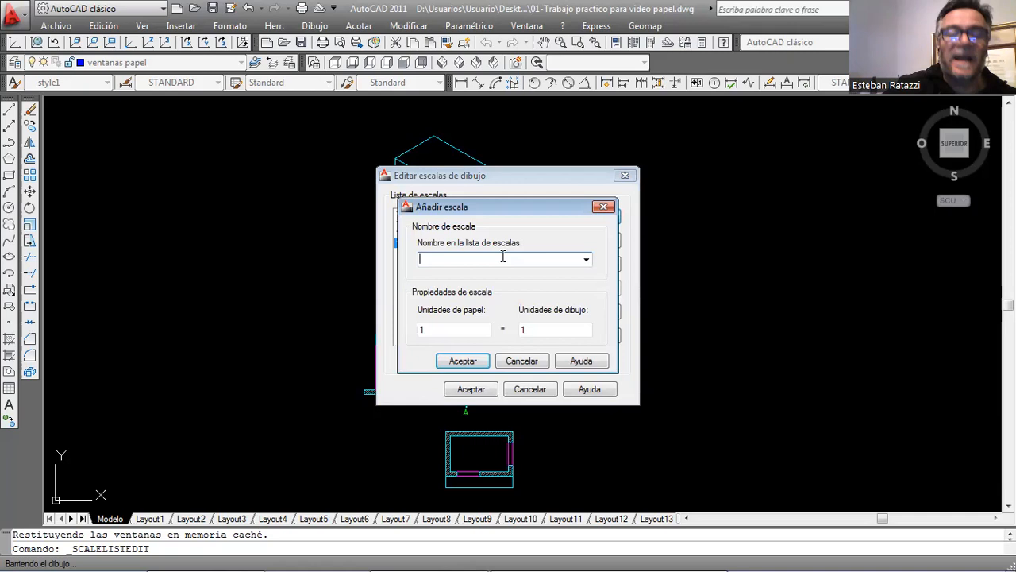
{"action": "type", "text": "1"}
{"action": "type", "text": ":55"}
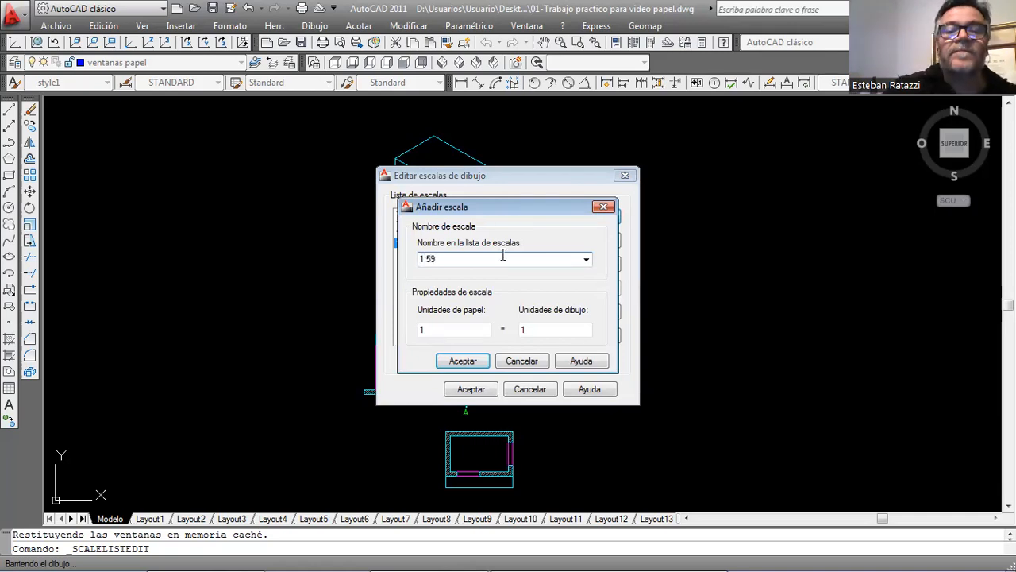
{"action": "key", "text": "BackSpace"}
{"action": "type", "text": "0 SR"}
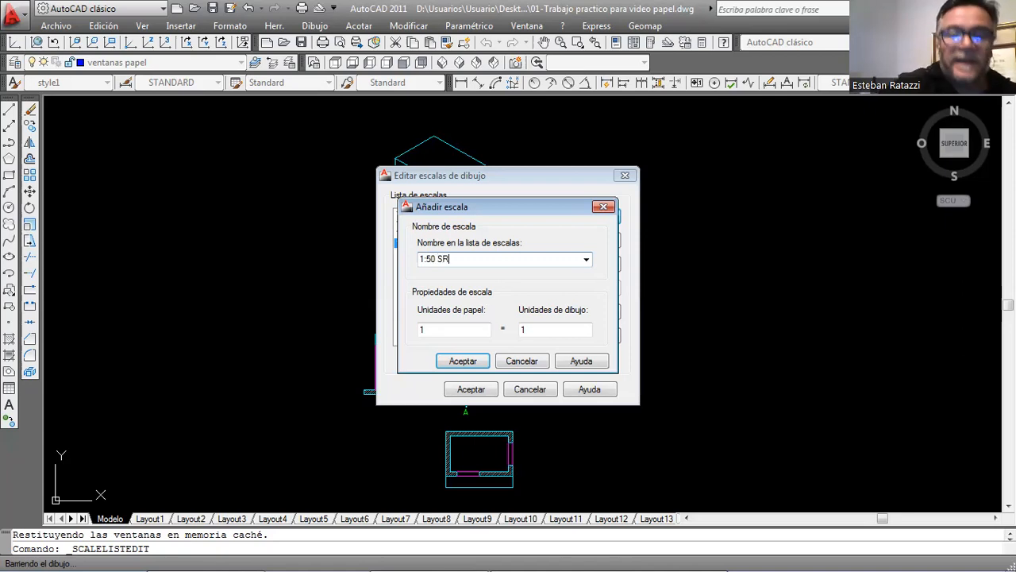
{"action": "left_click", "coordinate": [466, 329]}
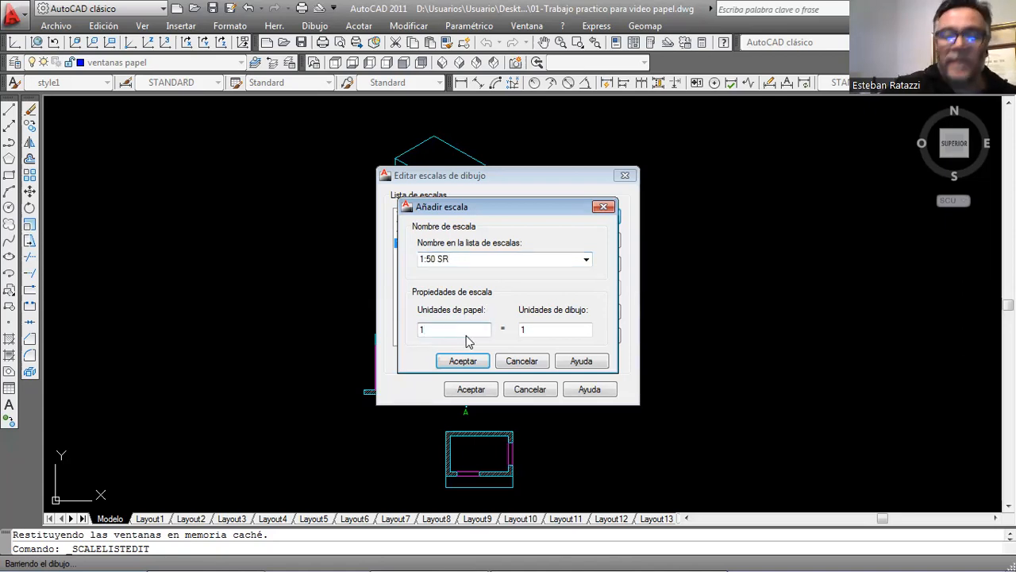
{"action": "type", "text": "000"}
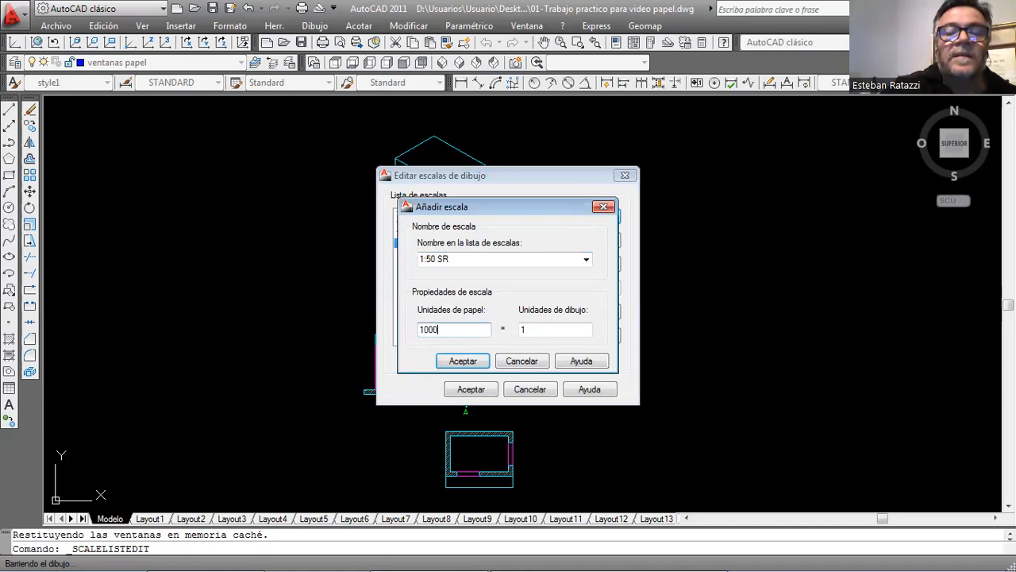
{"action": "left_click", "coordinate": [526, 330]}
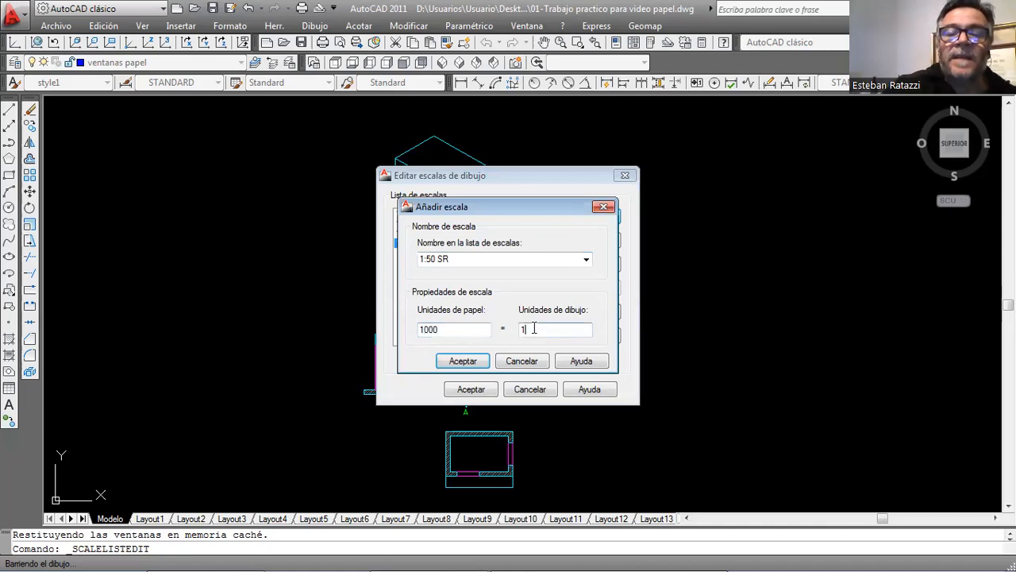
{"action": "type", "text": "50"}
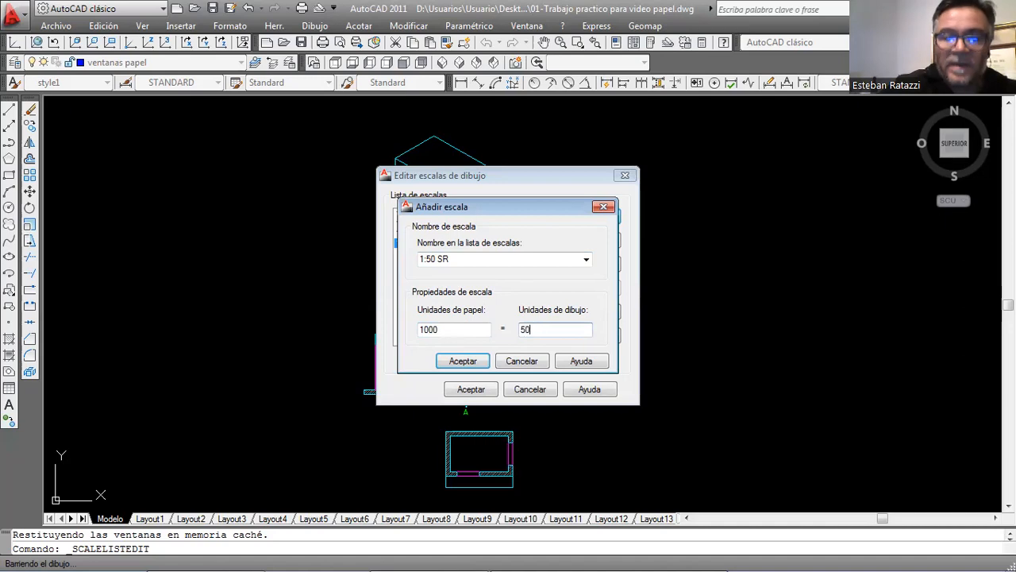
{"action": "left_click", "coordinate": [466, 361]}
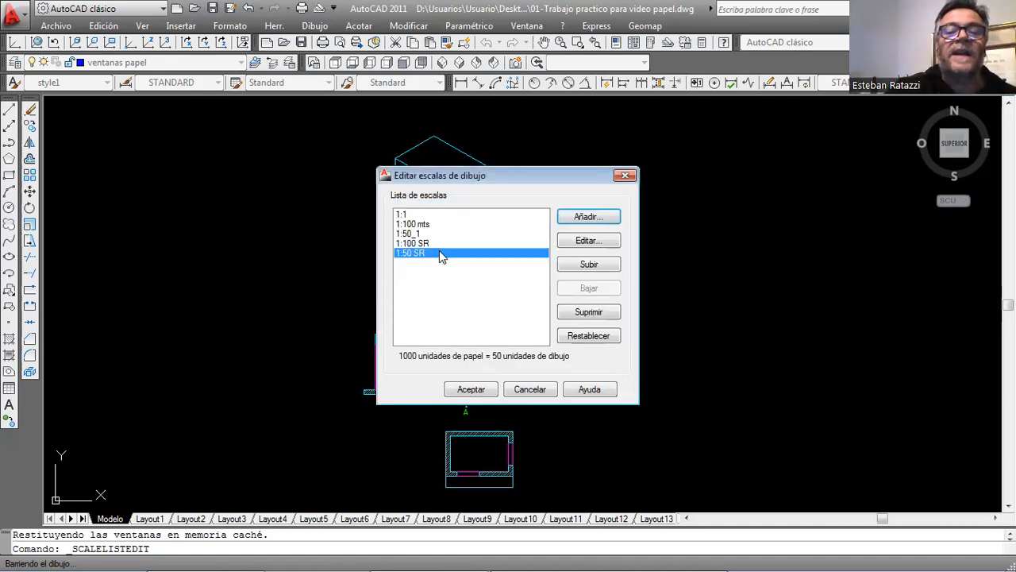
Accept the edited drawing scale list and open Layout1.
{"action": "left_click", "coordinate": [471, 390]}
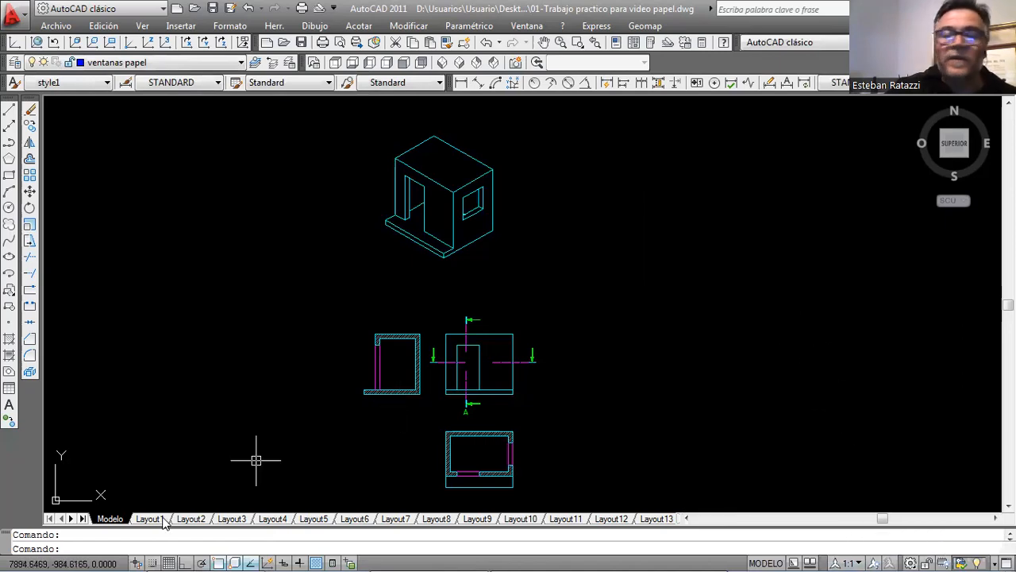
{"action": "mouse_move", "coordinate": [163, 520]}
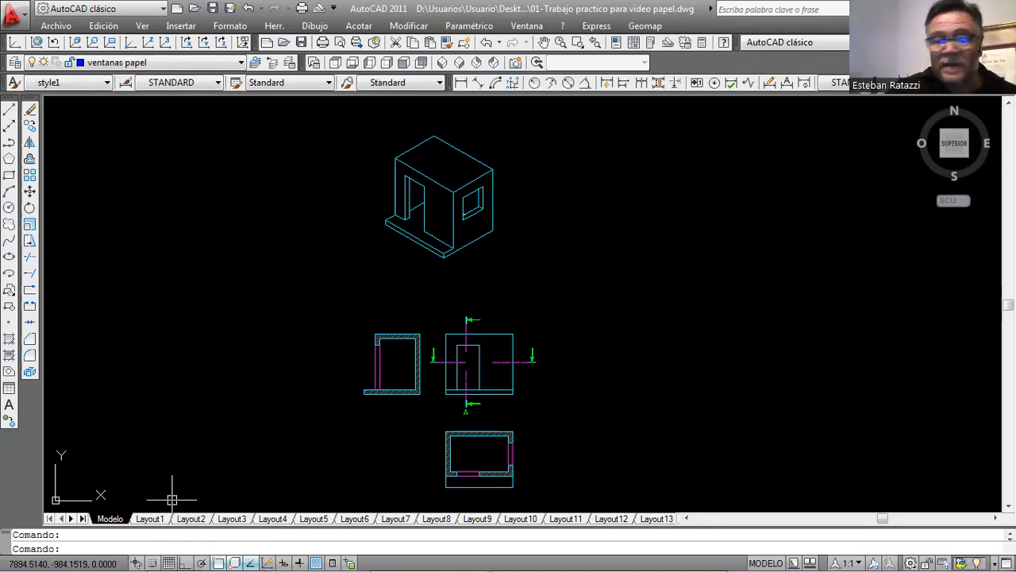
{"action": "left_click", "coordinate": [157, 519]}
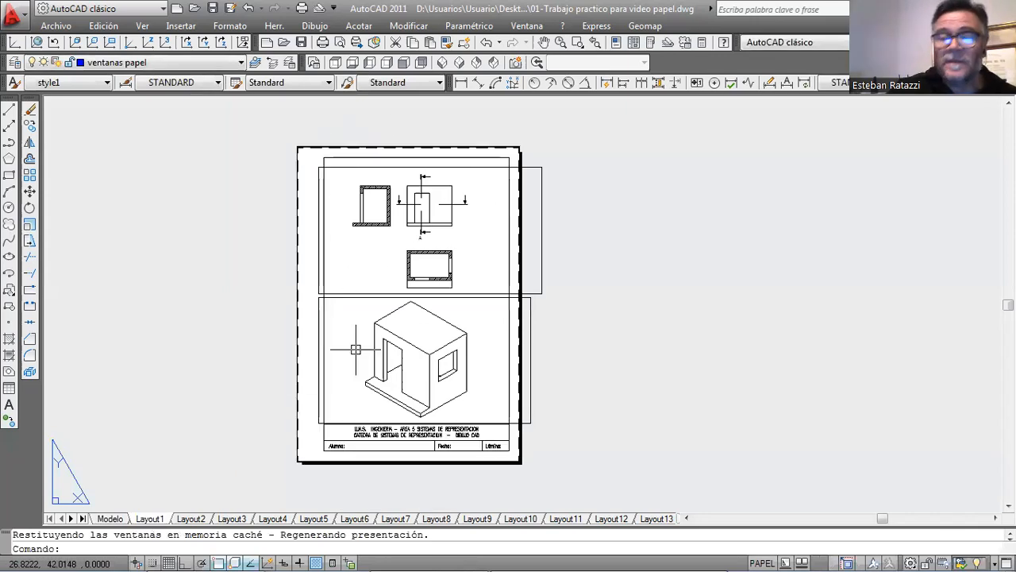
Activate the upper viewport with the orthographic views and set its viewport scale to 1:100 mts.
{"action": "scroll", "coordinate": [427, 275], "scroll_direction": "up", "scroll_amount": 2}
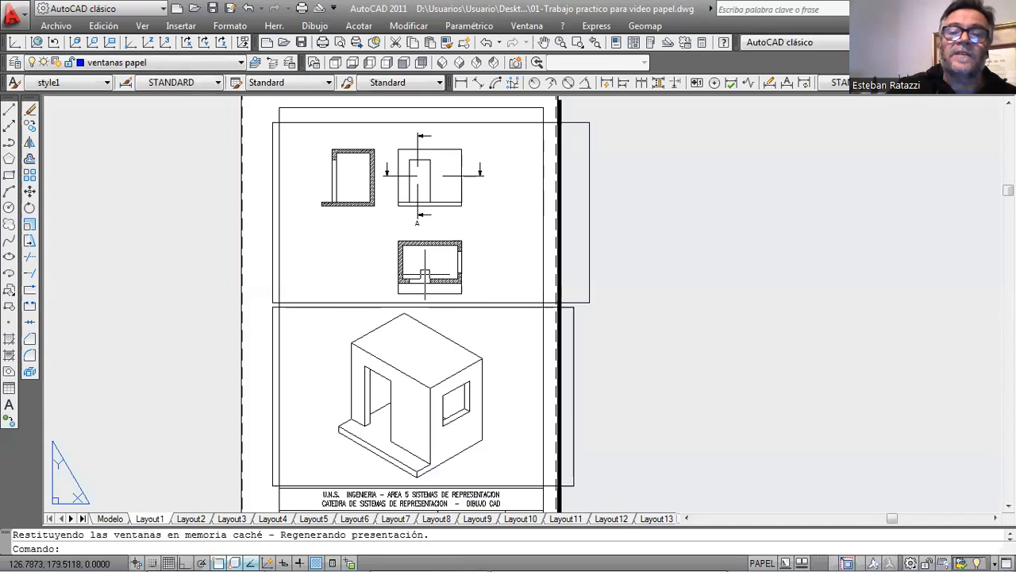
{"action": "double_click", "coordinate": [517, 198]}
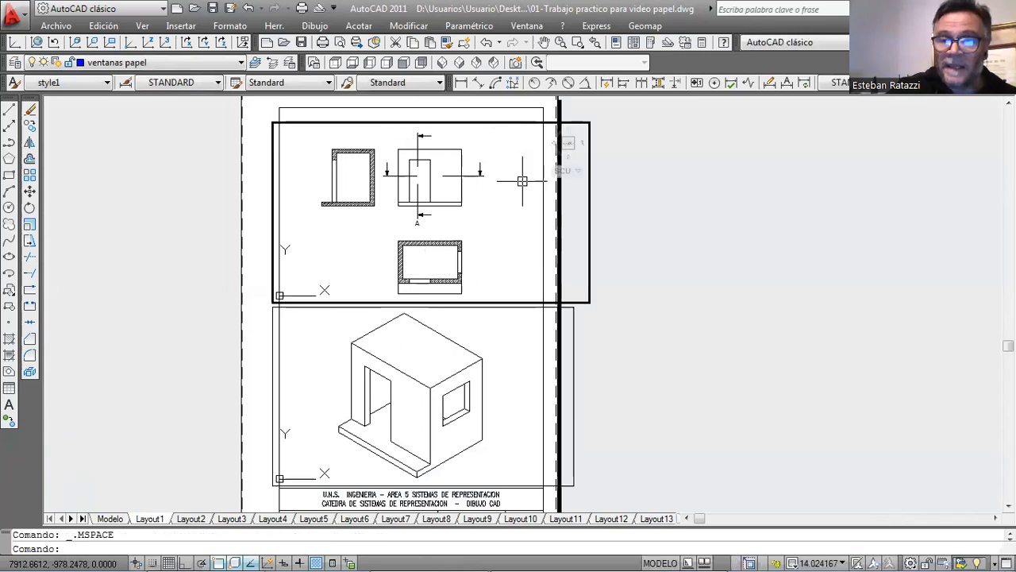
{"action": "left_click", "coordinate": [843, 560]}
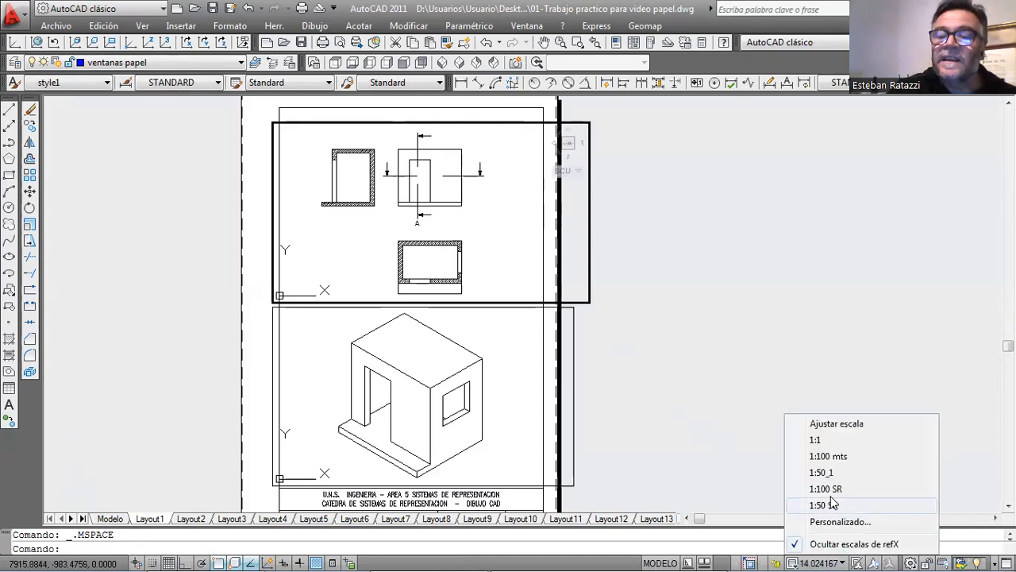
{"action": "left_click", "coordinate": [845, 454]}
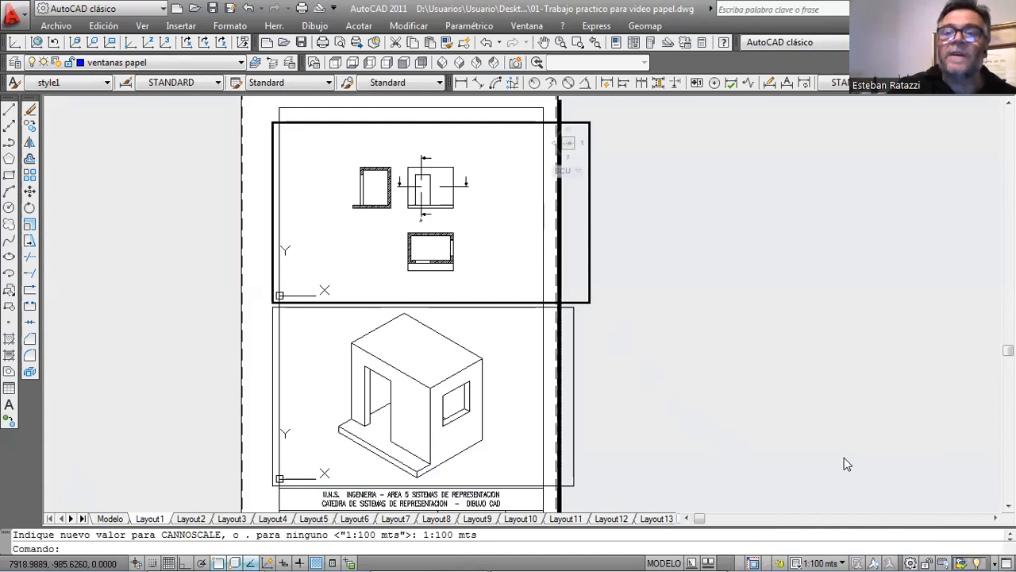
Set the lower viewport's scale to 1:50 SR, with the isometric house centred, and return to paper space.
{"action": "left_click", "coordinate": [538, 359]}
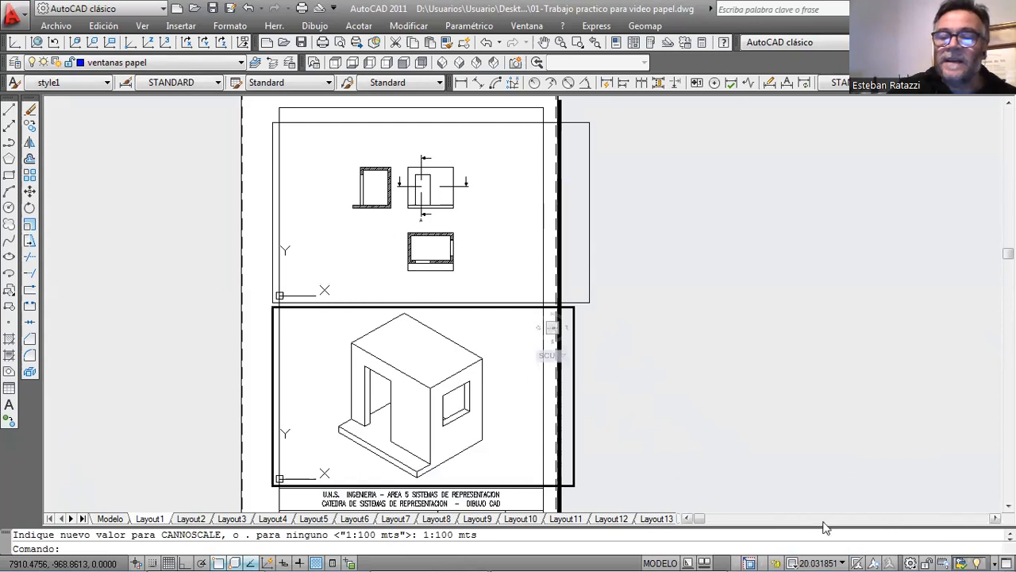
{"action": "left_click", "coordinate": [842, 563]}
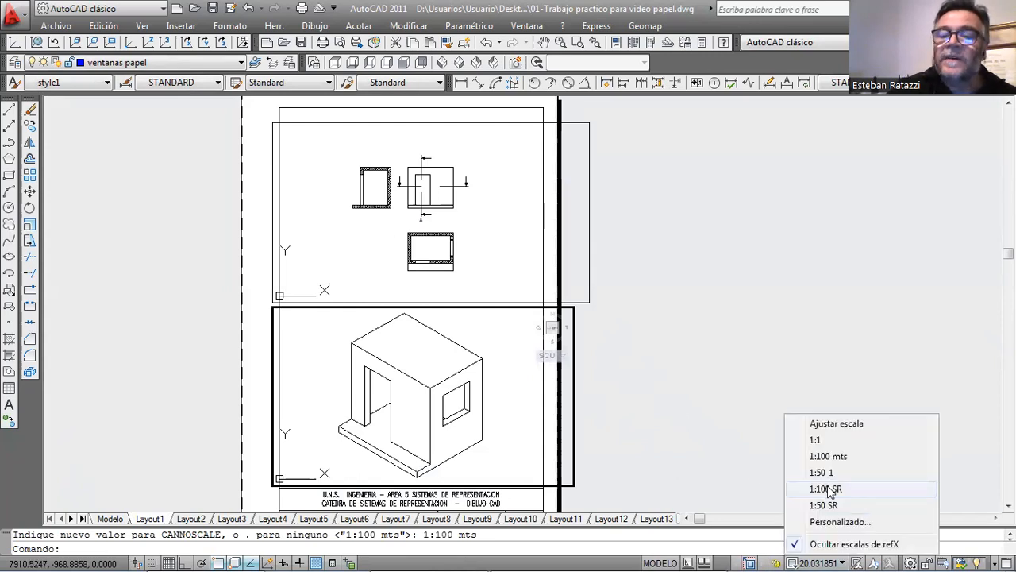
{"action": "left_click", "coordinate": [830, 507]}
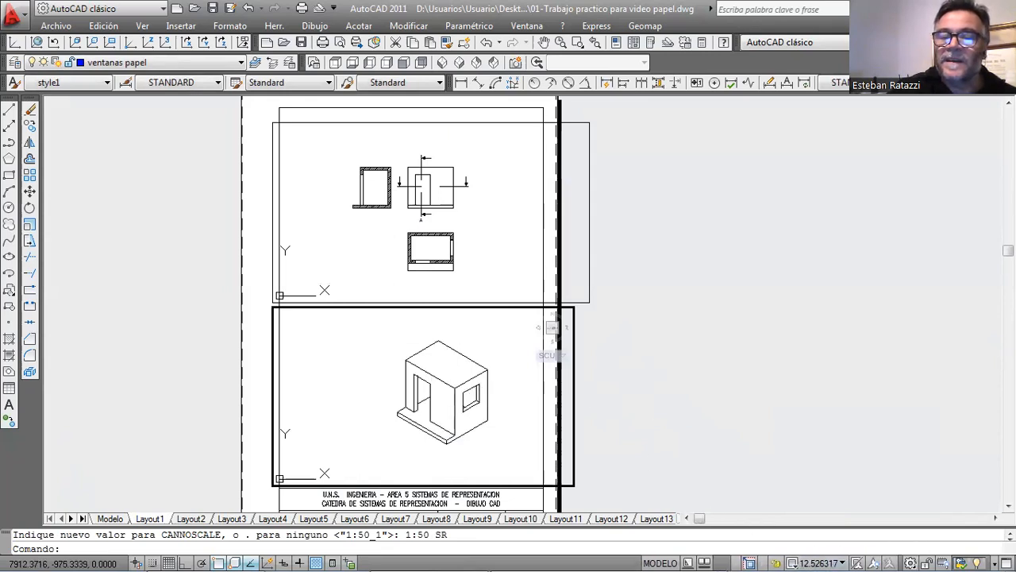
{"action": "scroll", "coordinate": [453, 419], "scroll_direction": "down", "scroll_amount": 1}
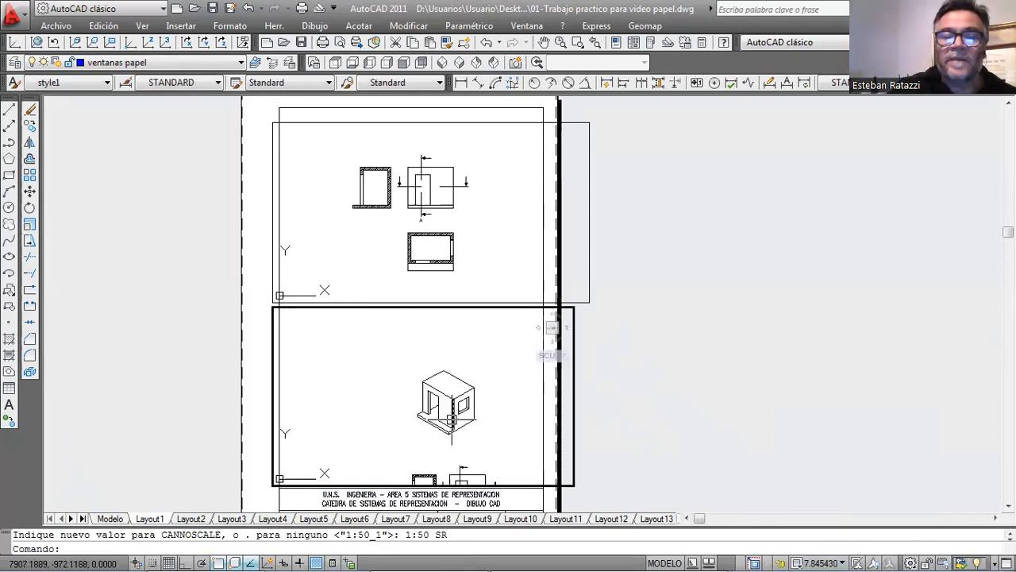
{"action": "left_click", "coordinate": [843, 559]}
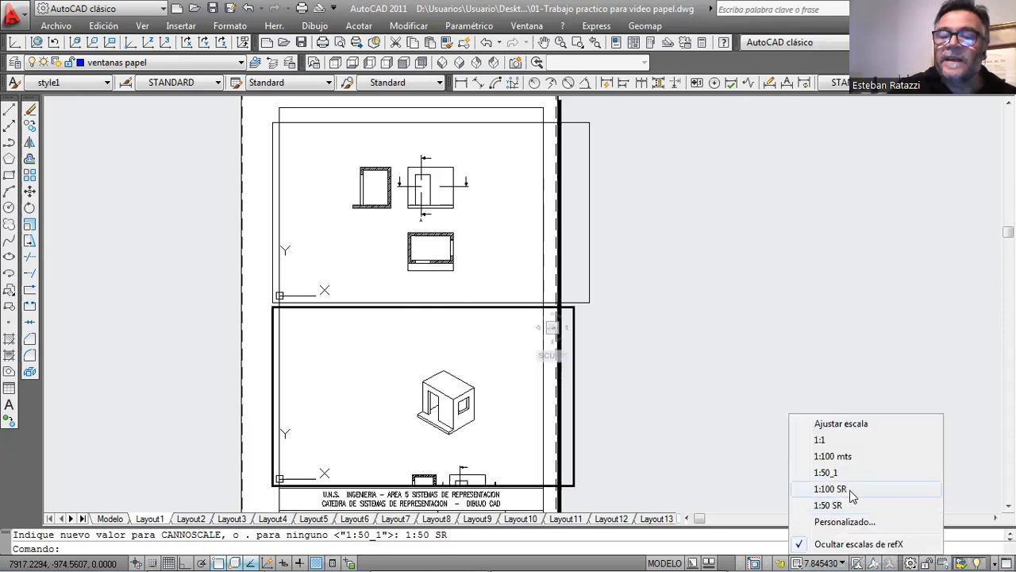
{"action": "left_click", "coordinate": [848, 505]}
{"action": "middle_click_drag", "start_coordinate": [560, 421], "coordinate": [508, 413]}
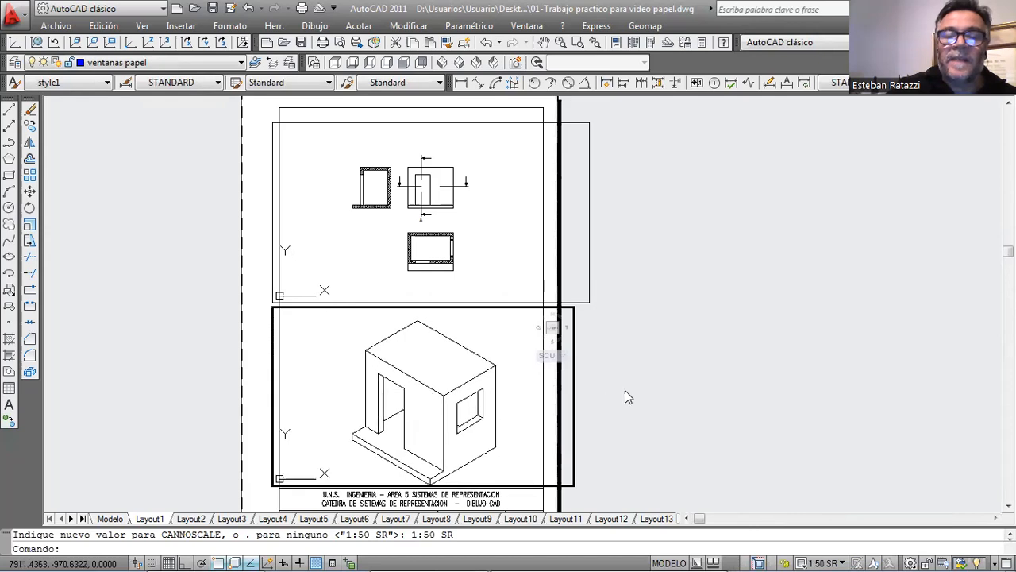
{"action": "double_click", "coordinate": [681, 374]}
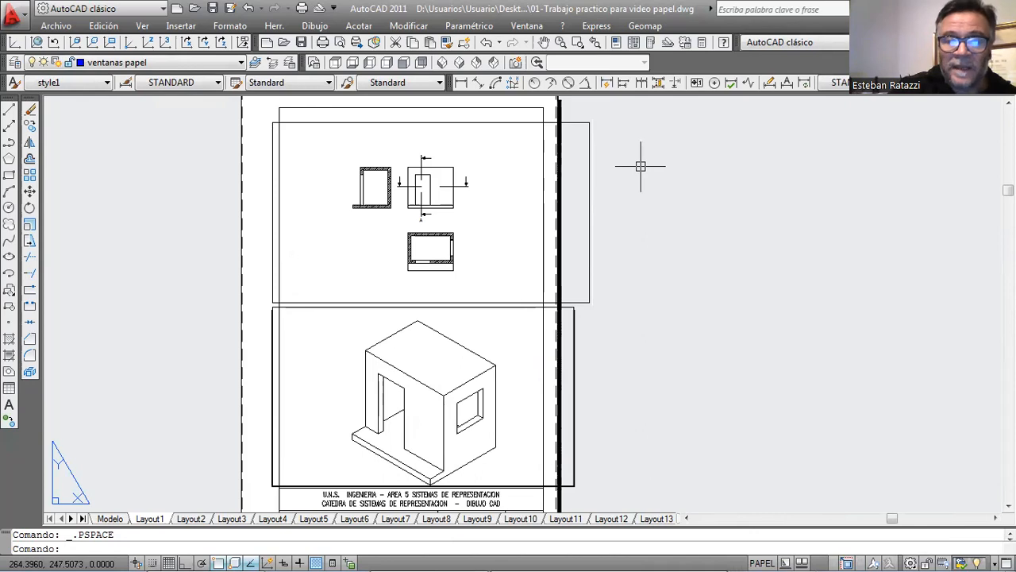
Activate the upper viewport, set its scale to 1:100 SR and reposition the orthographic views within it.
{"action": "double_click", "coordinate": [508, 178]}
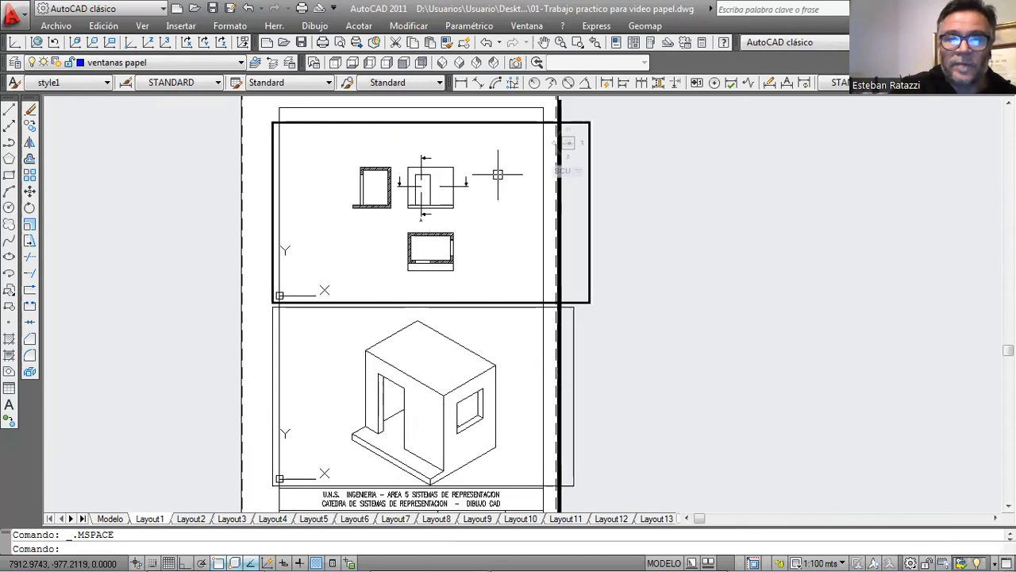
{"action": "scroll", "coordinate": [498, 174], "scroll_direction": "down", "scroll_amount": 3}
{"action": "scroll", "coordinate": [498, 174], "scroll_direction": "up", "scroll_amount": 3}
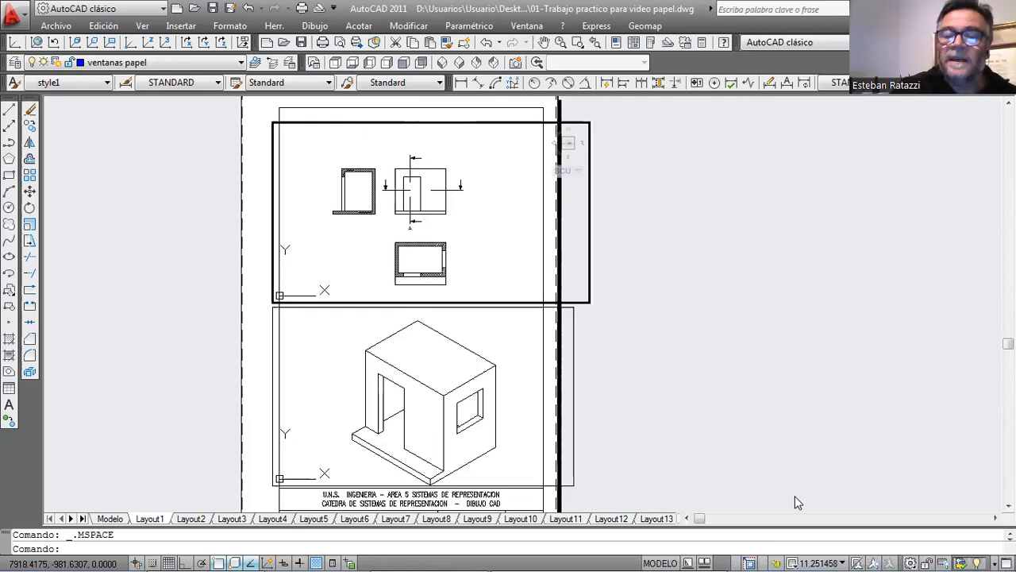
{"action": "left_click", "coordinate": [841, 560]}
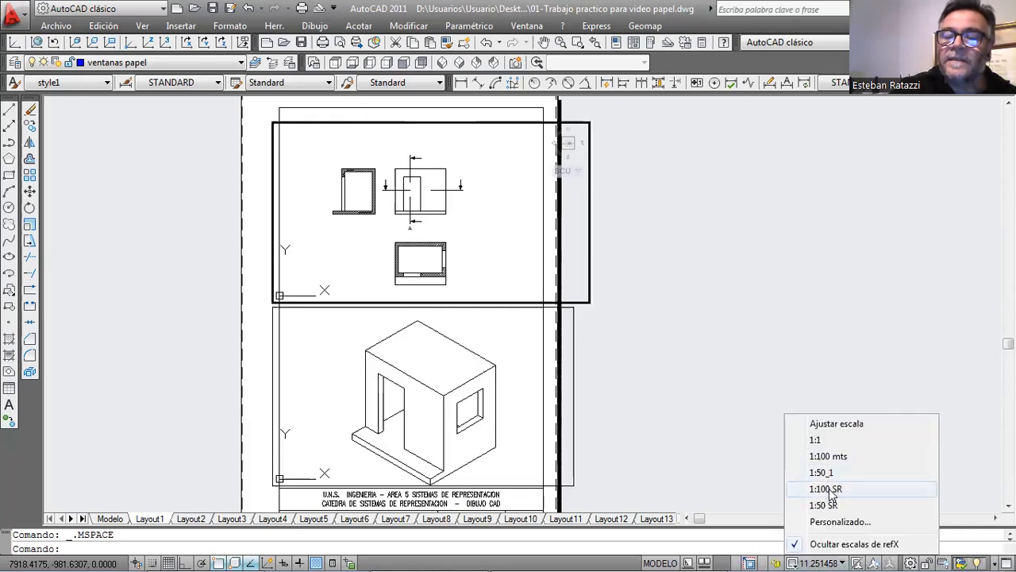
{"action": "left_click", "coordinate": [826, 488]}
{"action": "mouse_move", "coordinate": [462, 240]}
{"action": "middle_mouse_down"}
{"action": "mouse_move", "coordinate": [491, 230]}
{"action": "mouse_move", "coordinate": [475, 228]}
{"action": "middle_mouse_up"}
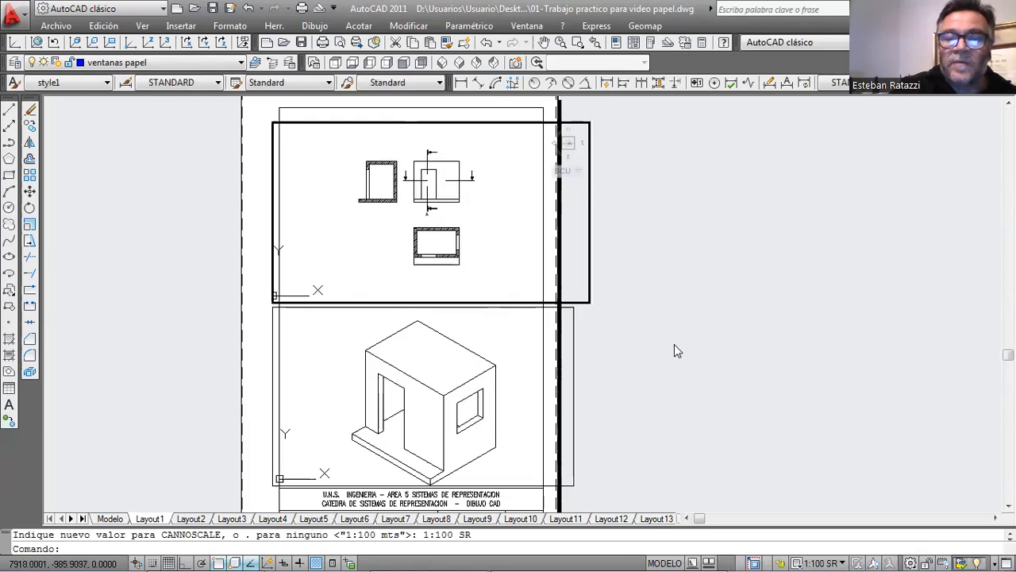
Lock the upper viewport and test the lock by zooming from inside it, ending in paper space.
{"action": "left_click", "coordinate": [779, 561]}
{"action": "double_click", "coordinate": [781, 444]}
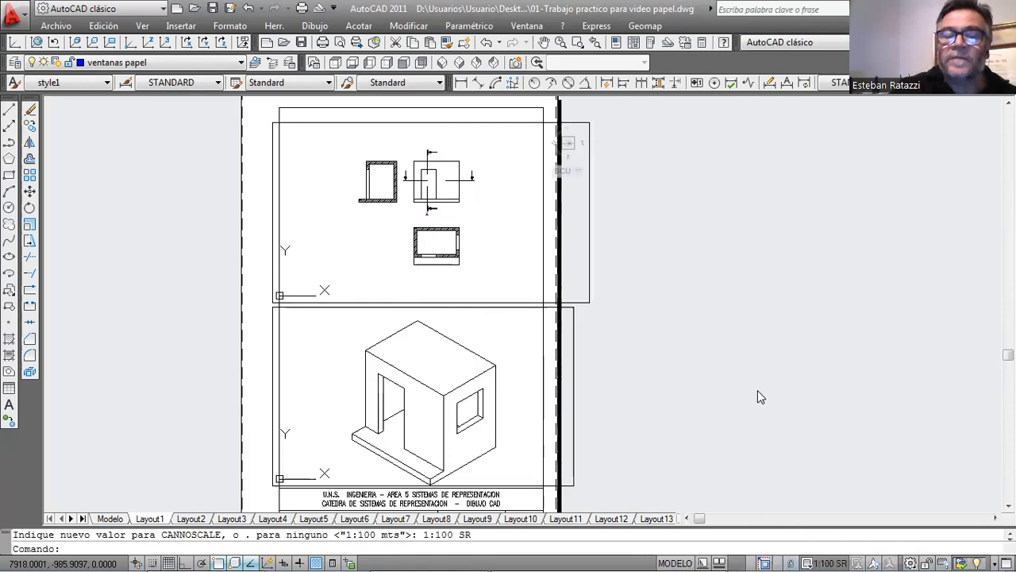
{"action": "double_click", "coordinate": [520, 254]}
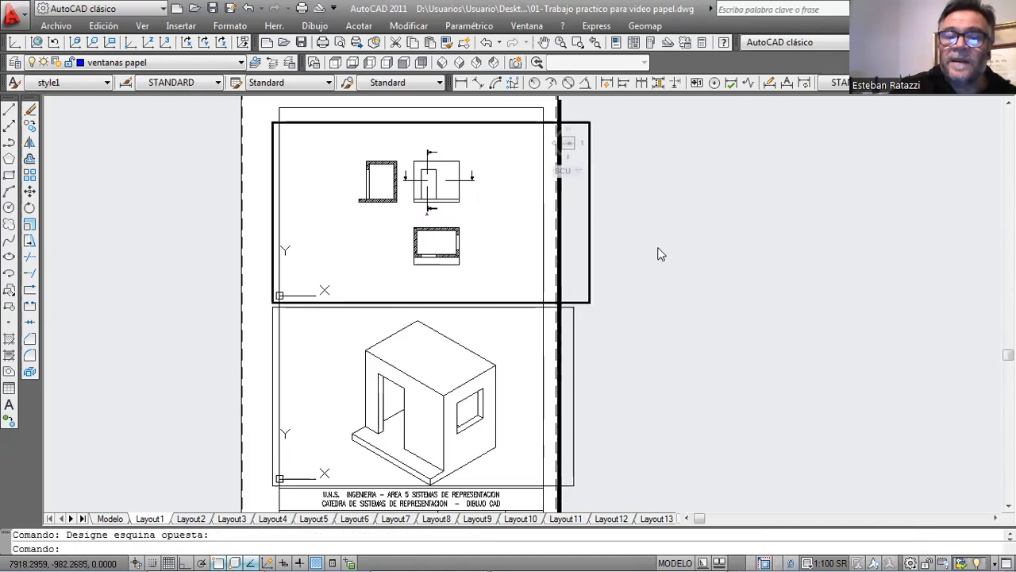
{"action": "scroll", "coordinate": [657, 254], "scroll_direction": "down", "scroll_amount": 8}
{"action": "scroll", "coordinate": [630, 238], "scroll_direction": "up", "scroll_amount": 12}
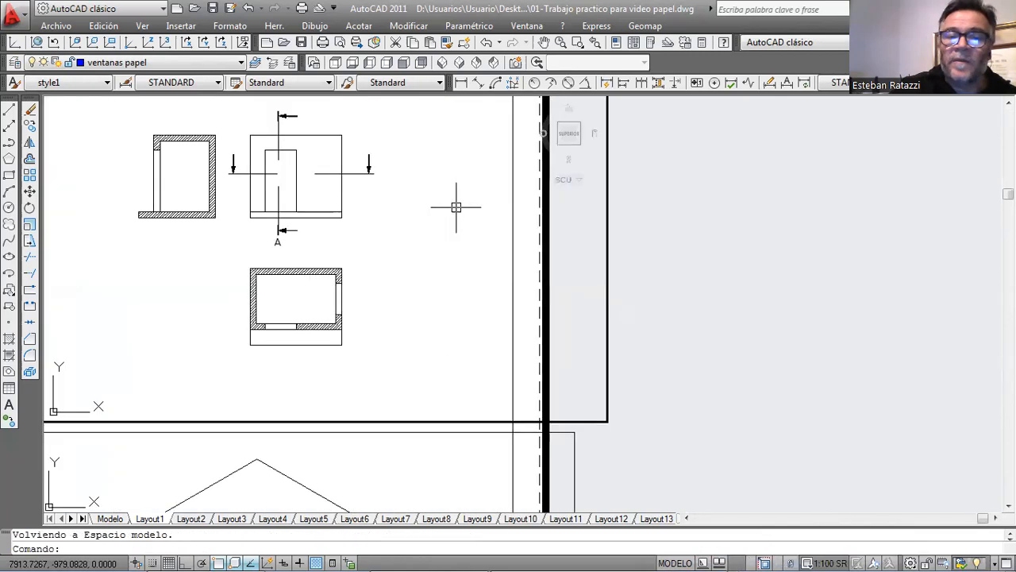
{"action": "scroll", "coordinate": [525, 198], "scroll_direction": "down", "scroll_amount": 6}
{"action": "scroll", "coordinate": [556, 211], "scroll_direction": "up", "scroll_amount": 5}
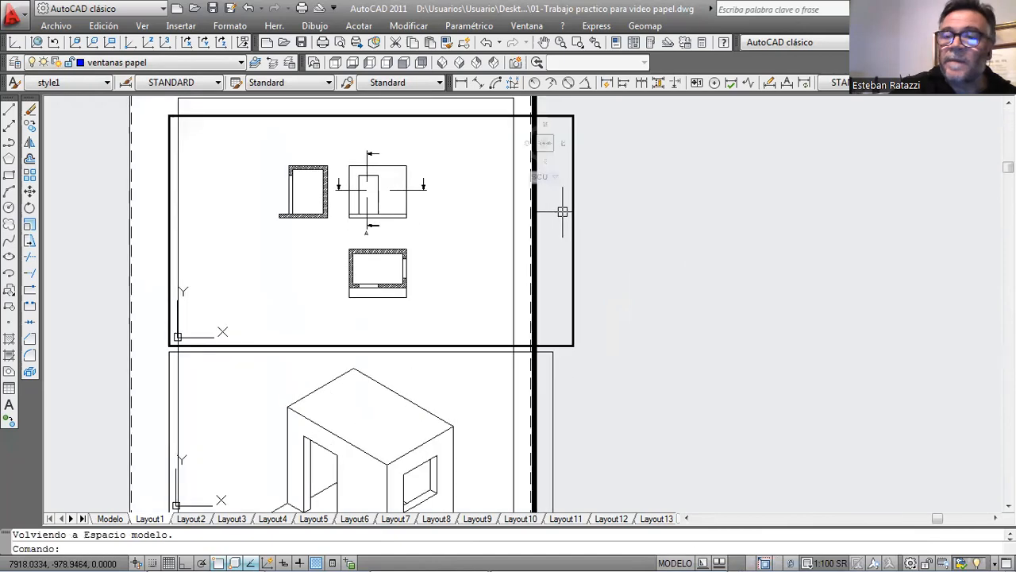
{"action": "scroll", "coordinate": [562, 212], "scroll_direction": "down", "scroll_amount": 2}
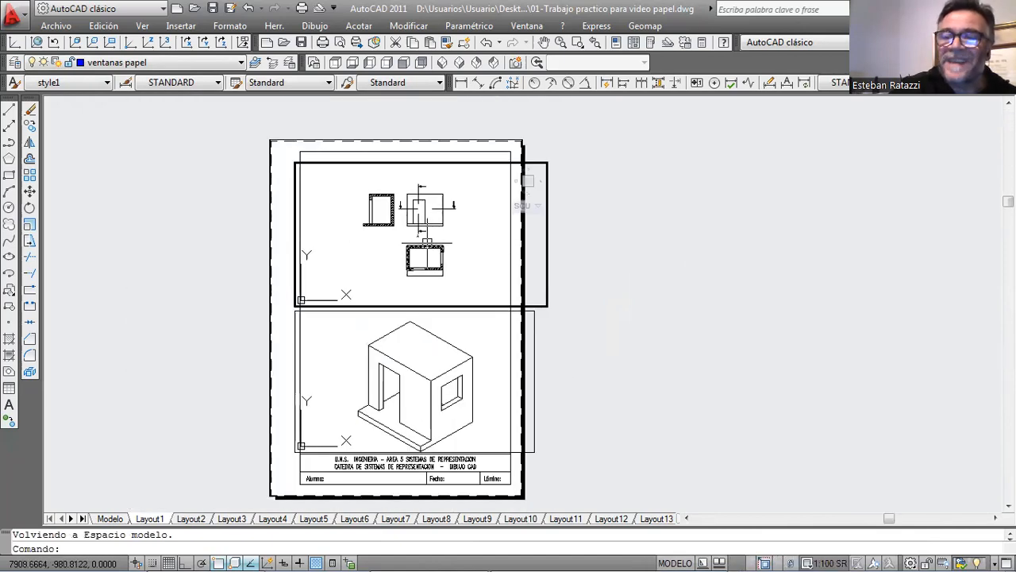
{"action": "double_click", "coordinate": [589, 223]}
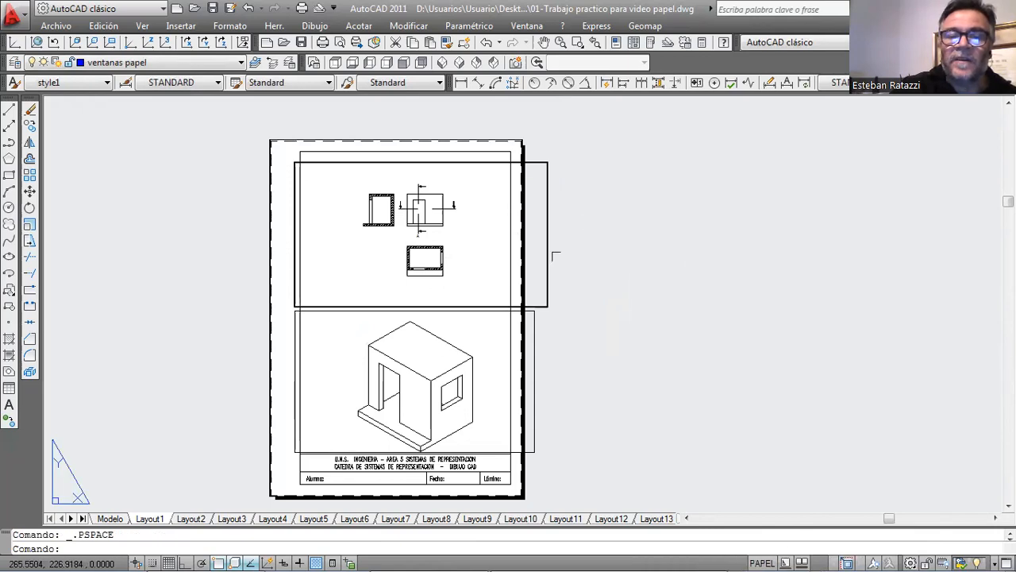
Zoom out inside the lower viewport, reapply the 1:50 SR scale and recentre the isometric house.
{"action": "double_click", "coordinate": [492, 335]}
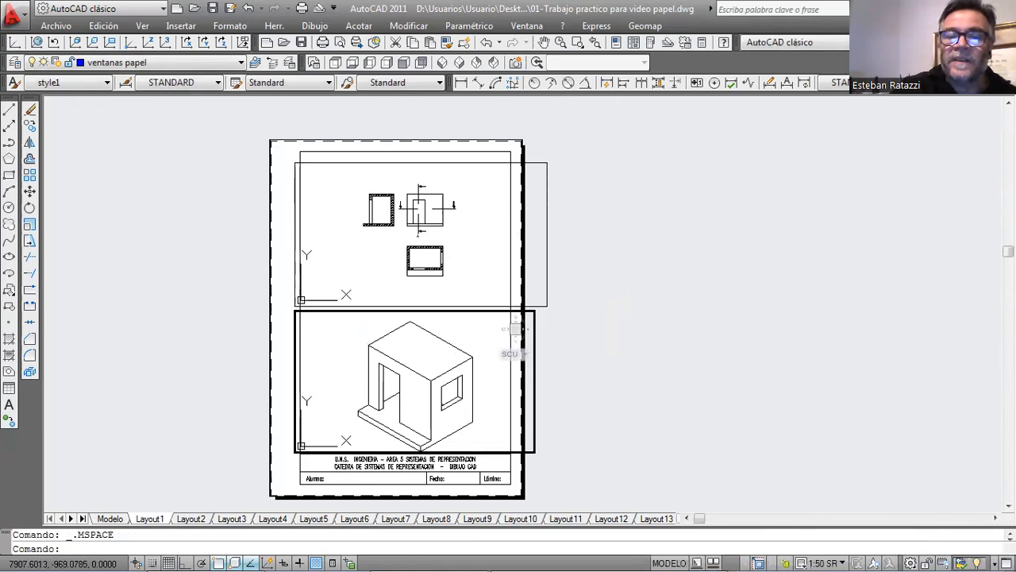
{"action": "scroll", "coordinate": [409, 351], "scroll_direction": "down", "scroll_amount": 6}
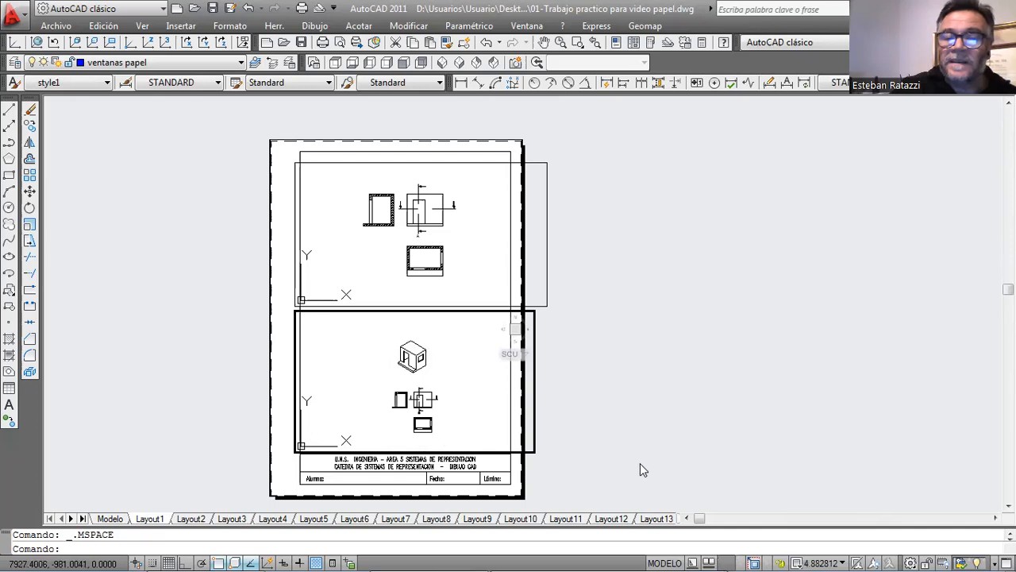
{"action": "left_click", "coordinate": [845, 554]}
{"action": "left_click", "coordinate": [829, 505]}
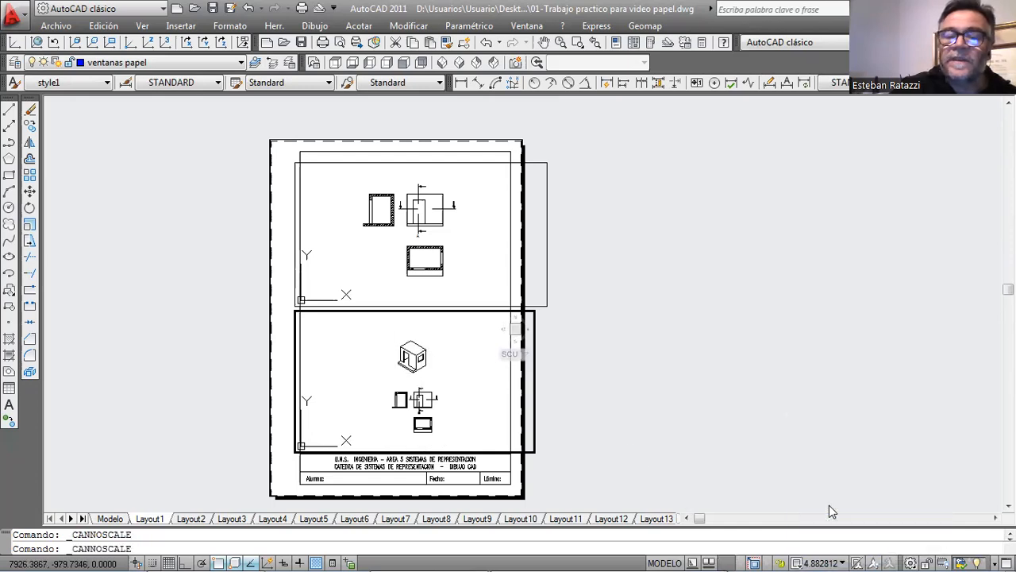
{"action": "middle_click_drag", "start_coordinate": [454, 344], "coordinate": [455, 444]}
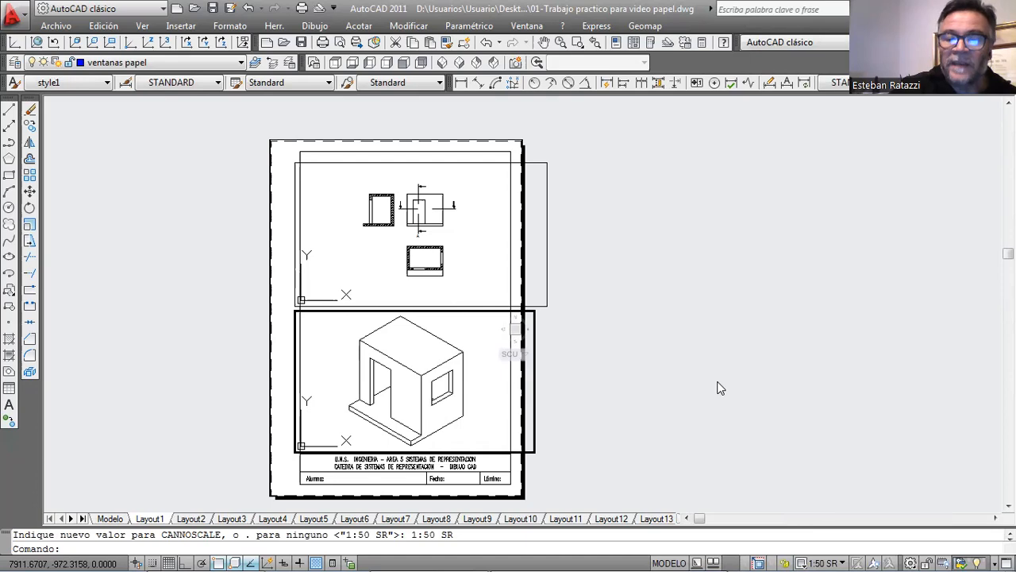
Lock the lower viewport, test the lock by zooming from inside it, and return to paper space.
{"action": "left_click", "coordinate": [785, 563]}
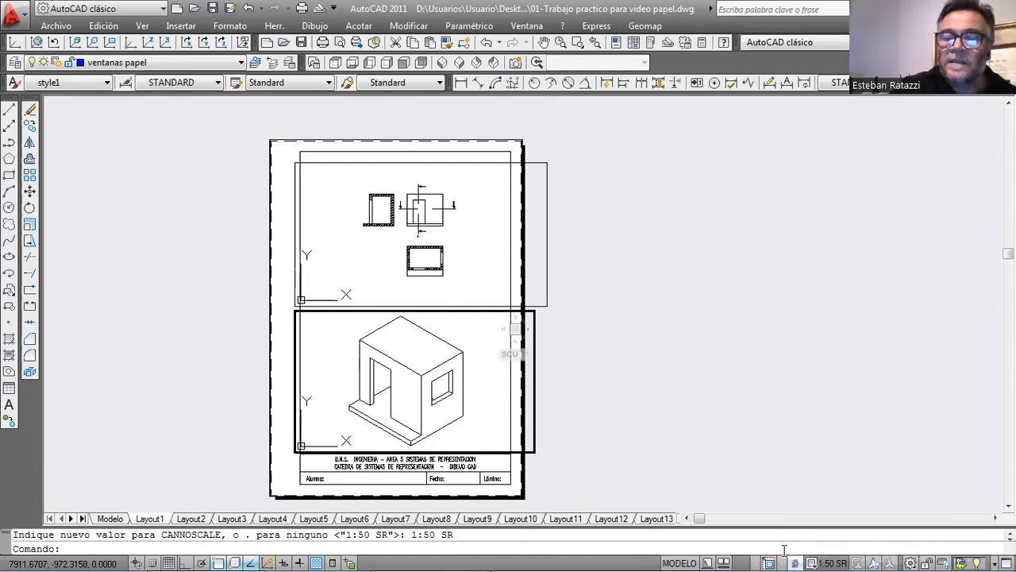
{"action": "scroll", "coordinate": [672, 341], "scroll_direction": "down", "scroll_amount": 3}
{"action": "scroll", "coordinate": [663, 345], "scroll_direction": "up", "scroll_amount": 2}
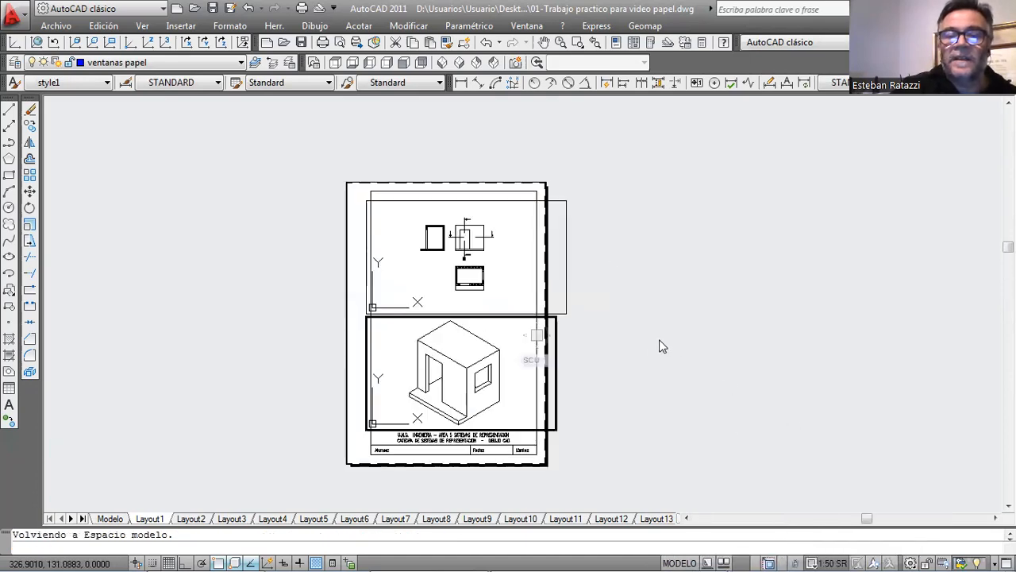
{"action": "scroll", "coordinate": [524, 330], "scroll_direction": "up", "scroll_amount": 4}
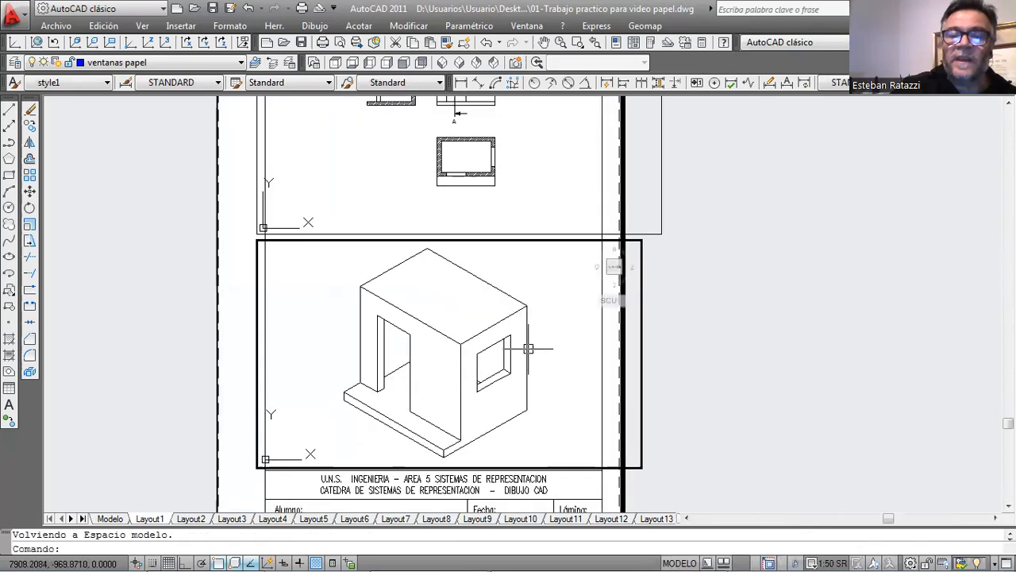
{"action": "scroll", "coordinate": [481, 345], "scroll_direction": "down", "scroll_amount": 4}
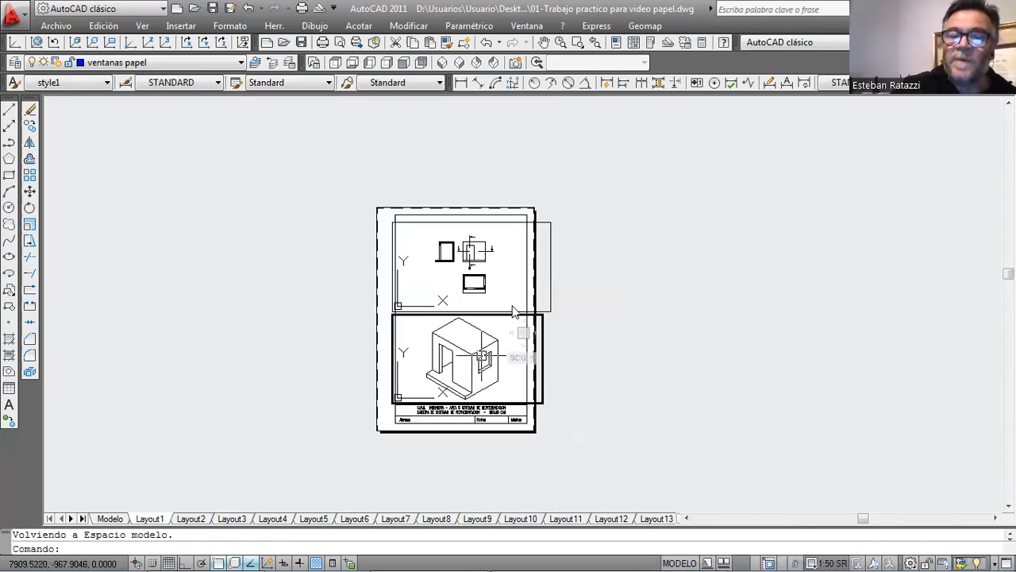
{"action": "scroll", "coordinate": [507, 295], "scroll_direction": "up", "scroll_amount": 2}
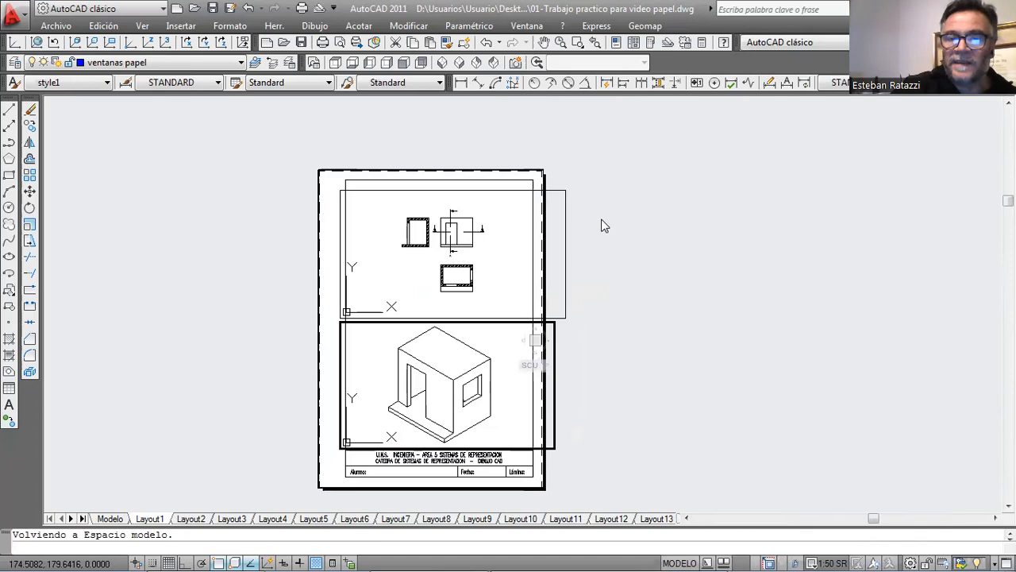
{"action": "middle_click_drag", "start_coordinate": [596, 236], "coordinate": [581, 209]}
{"action": "double_click", "coordinate": [606, 246]}
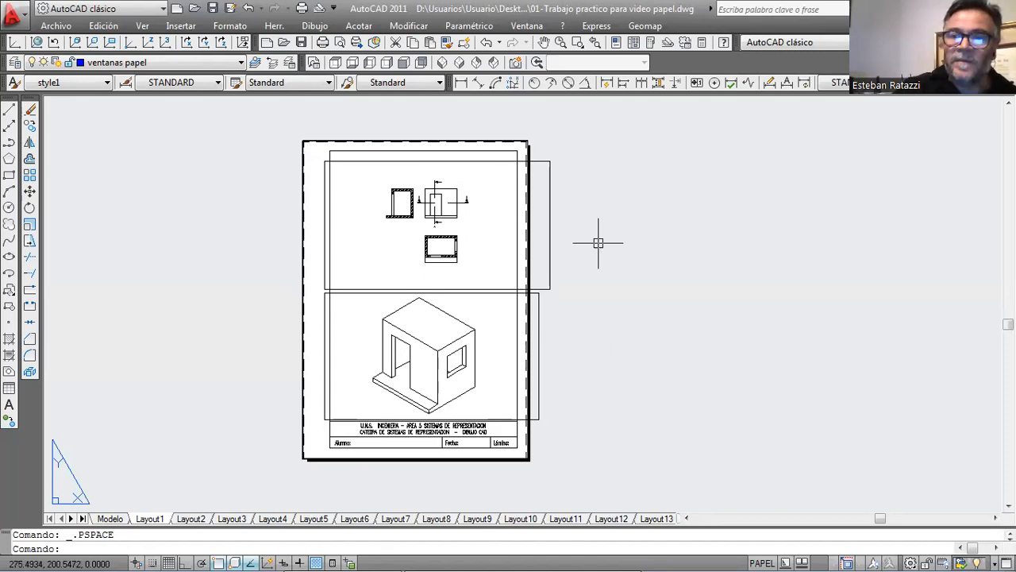
{"action": "mouse_move", "coordinate": [116, 526]}
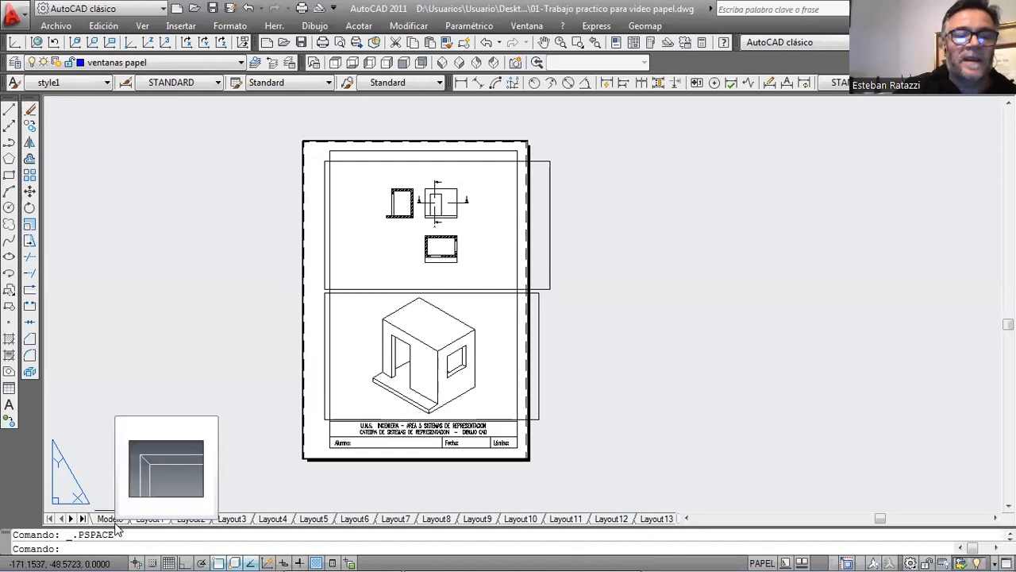
In model space, edit the STANDARD dimension style and enable its Annotative scaling option.
{"action": "left_click", "coordinate": [121, 519]}
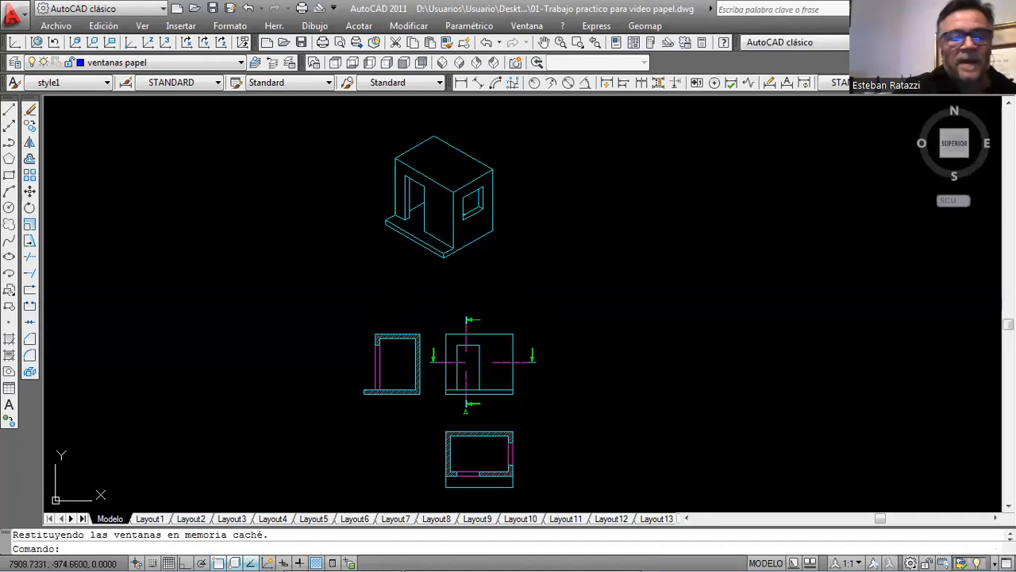
{"action": "left_click", "coordinate": [150, 519]}
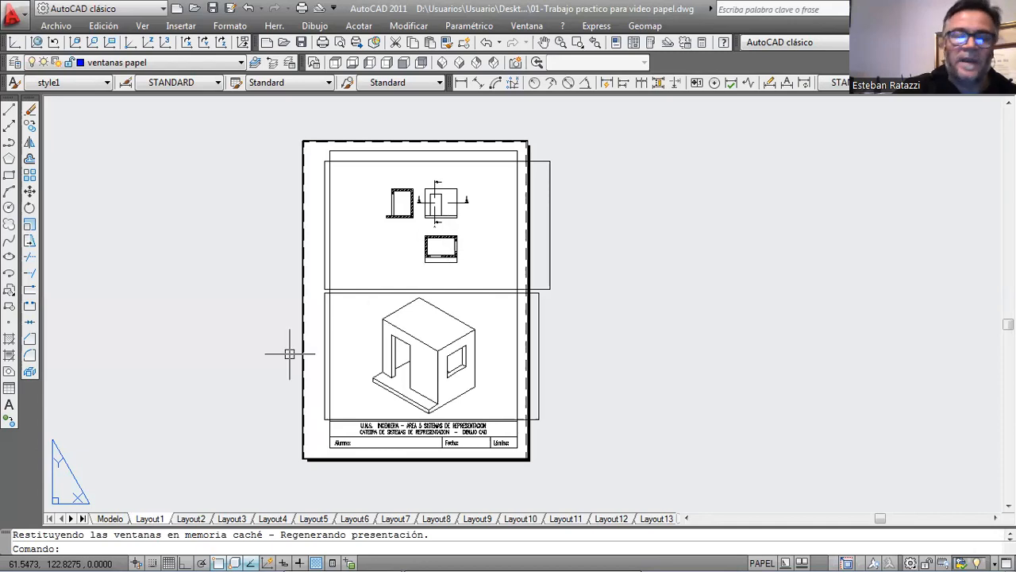
{"action": "left_click", "coordinate": [113, 519]}
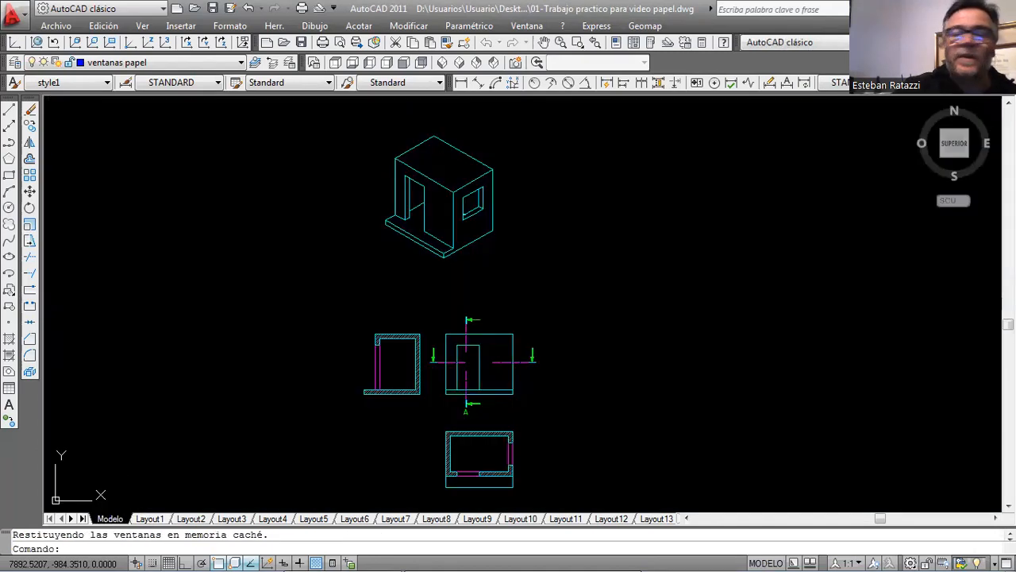
{"action": "left_click", "coordinate": [232, 27]}
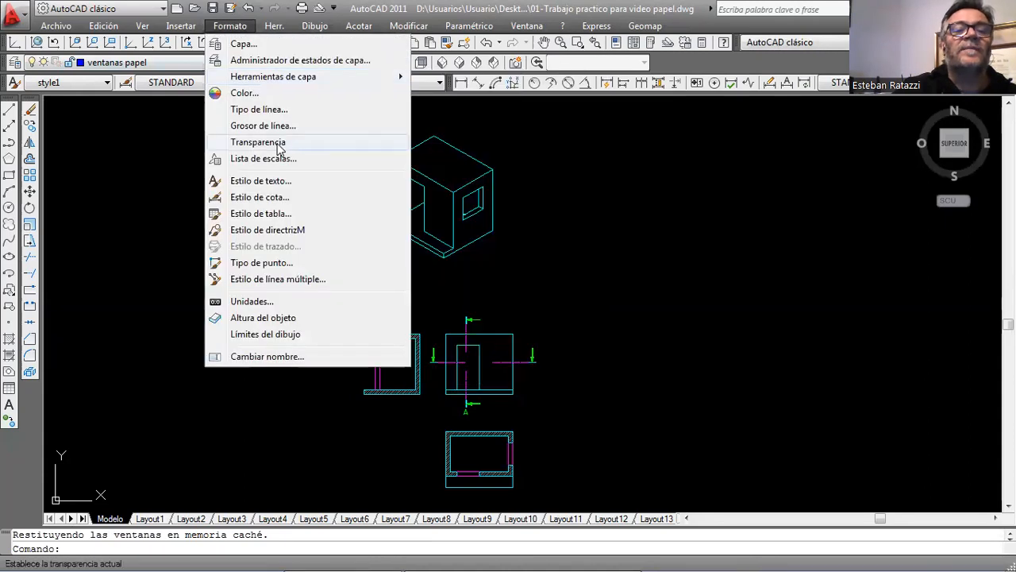
{"action": "left_click", "coordinate": [278, 197]}
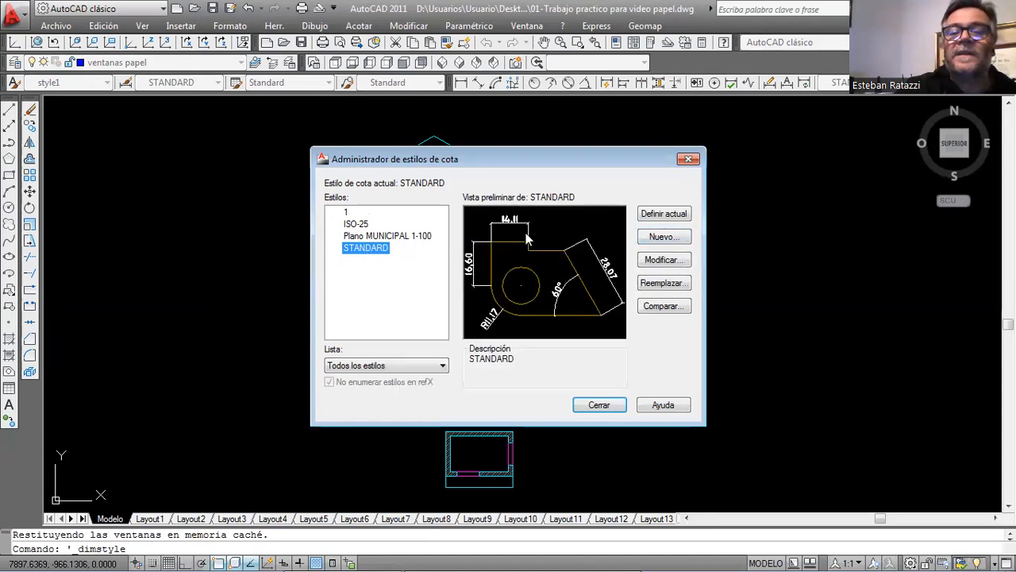
{"action": "left_click", "coordinate": [679, 267]}
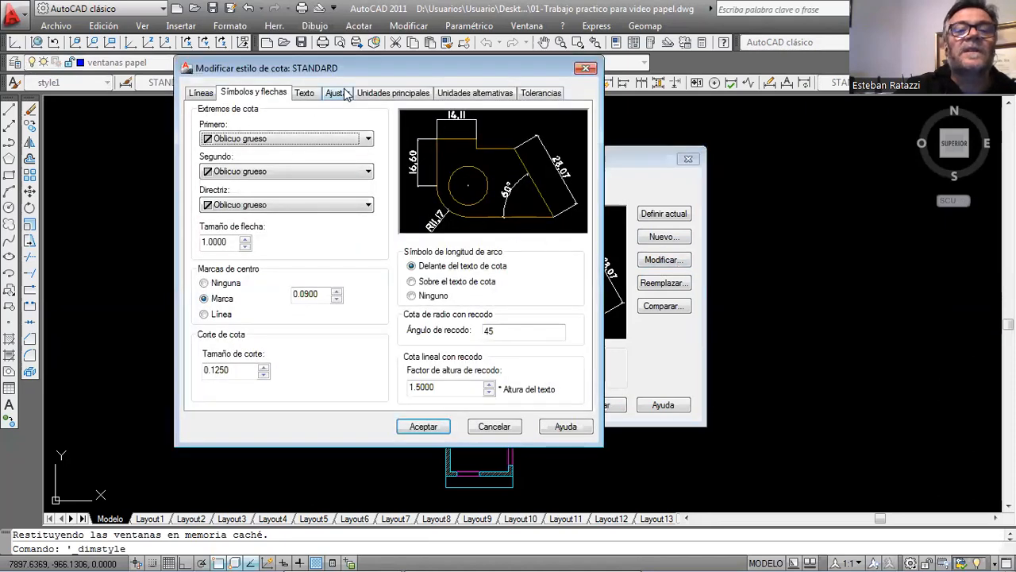
{"action": "left_click", "coordinate": [337, 93]}
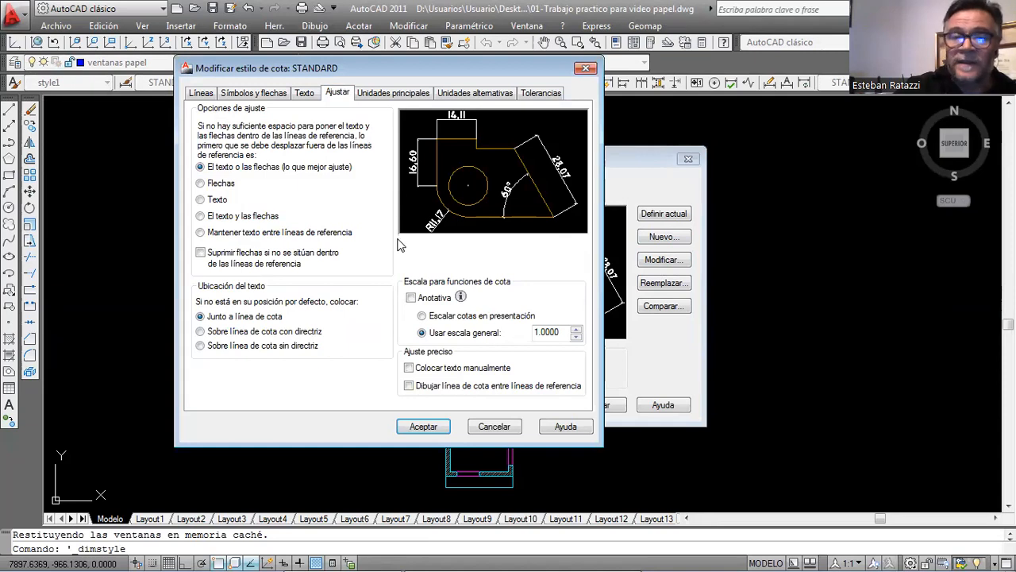
{"action": "left_click", "coordinate": [410, 298]}
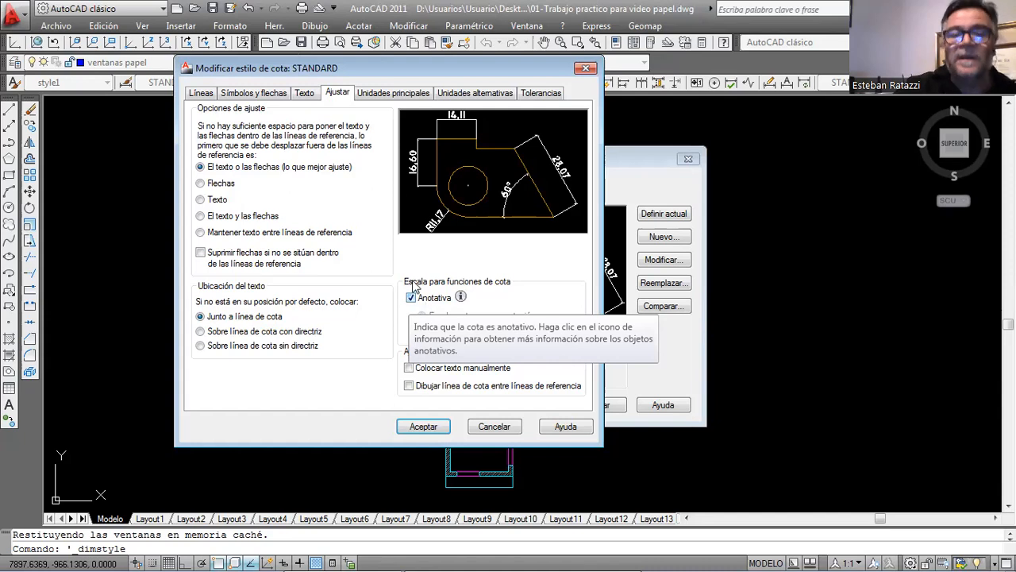
Review the style's line, arrow and fit settings, accept the changes and make STANDARD the current dimension style.
{"action": "left_click", "coordinate": [202, 93]}
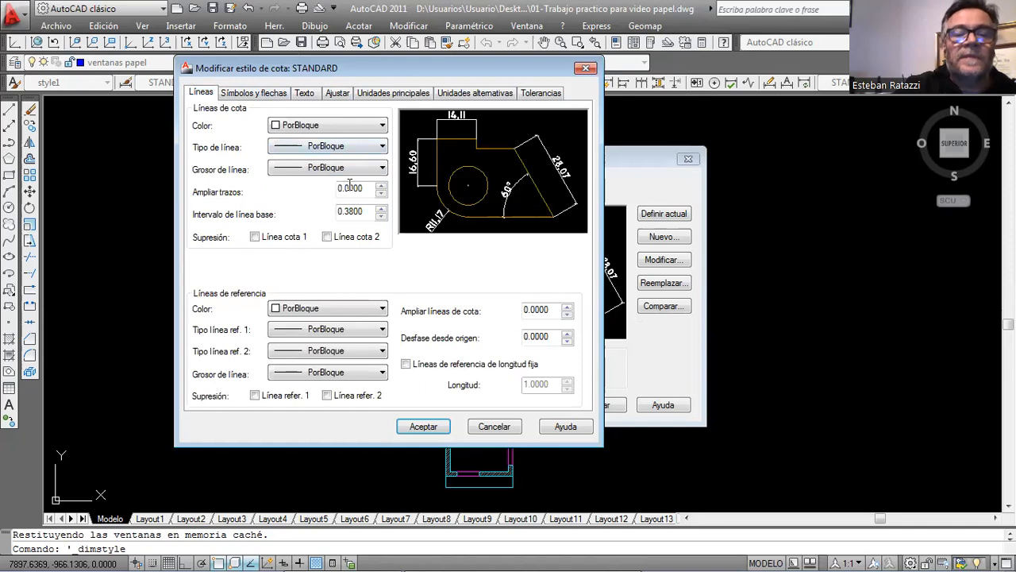
{"action": "left_click", "coordinate": [263, 94]}
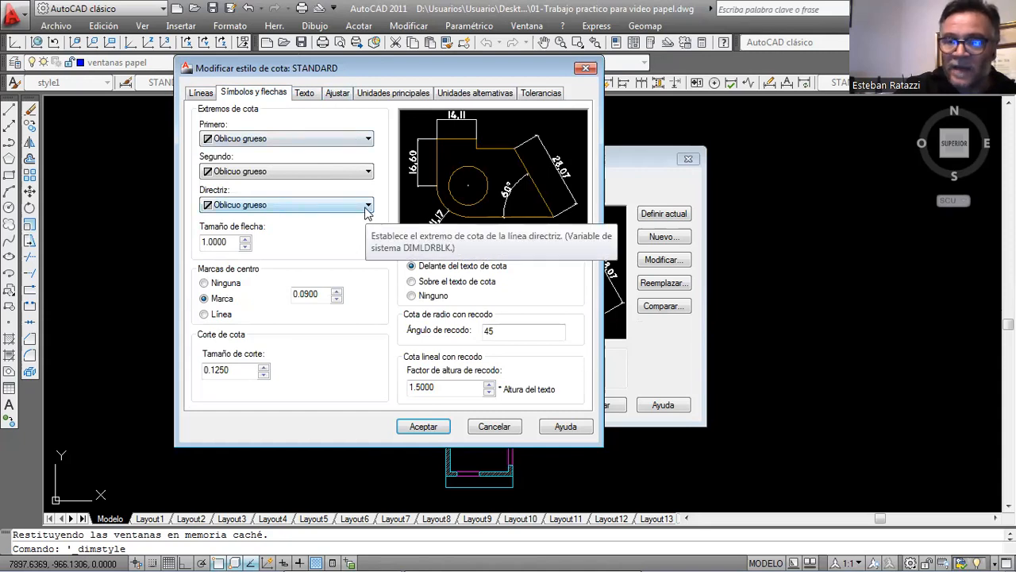
{"action": "left_click", "coordinate": [348, 95]}
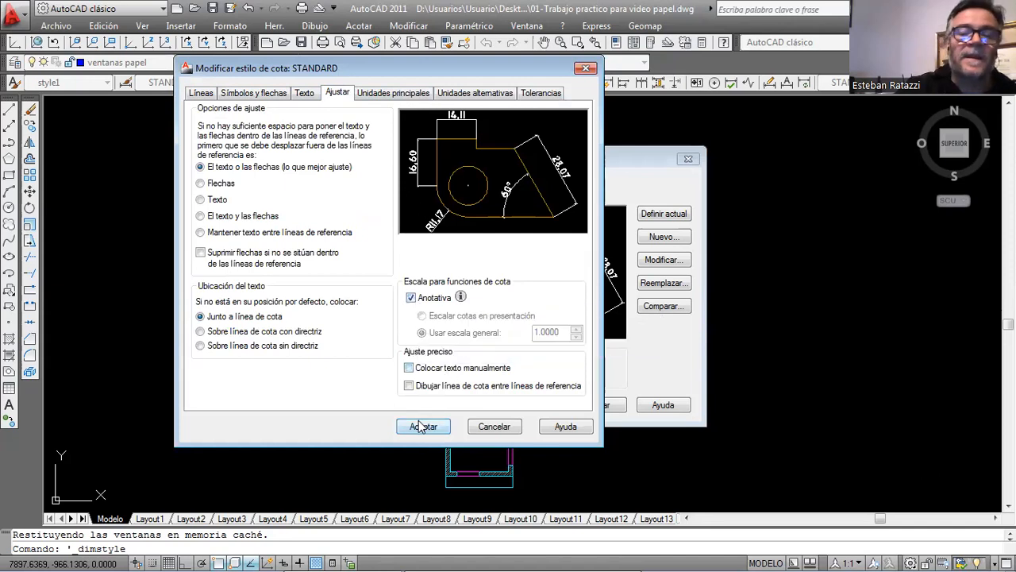
{"action": "key", "text": "Return"}
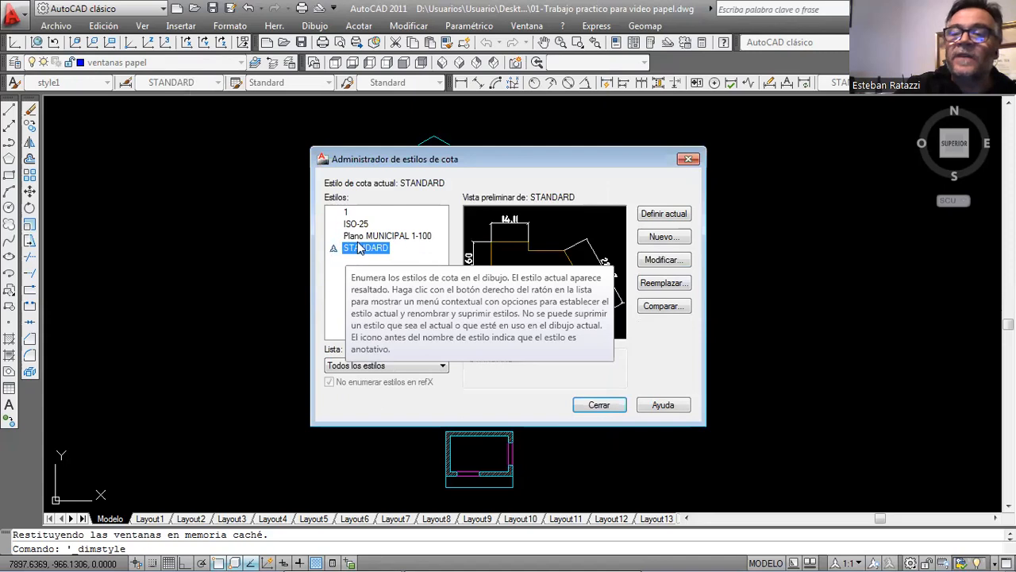
{"action": "left_click", "coordinate": [664, 214]}
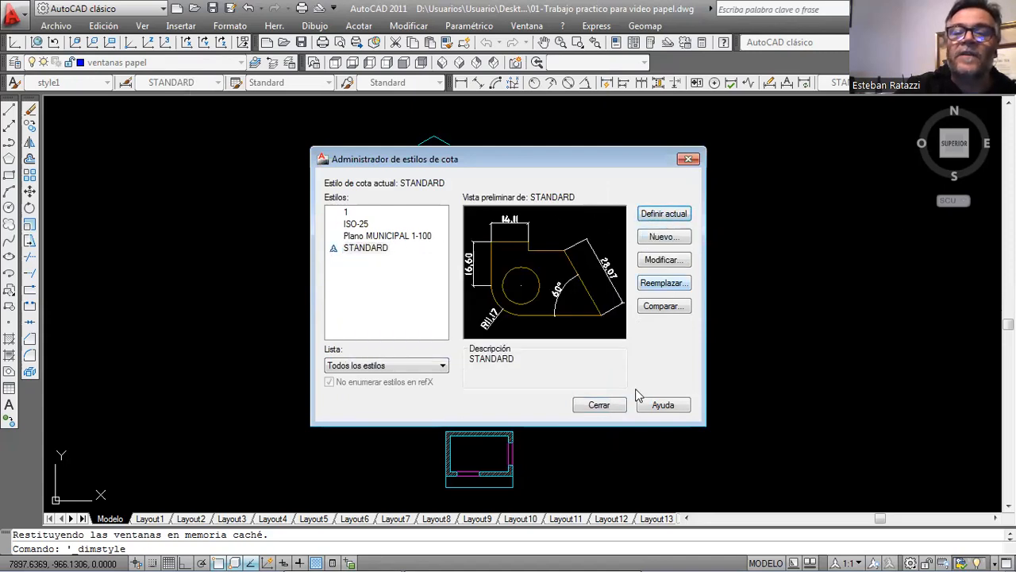
{"action": "left_click", "coordinate": [599, 406]}
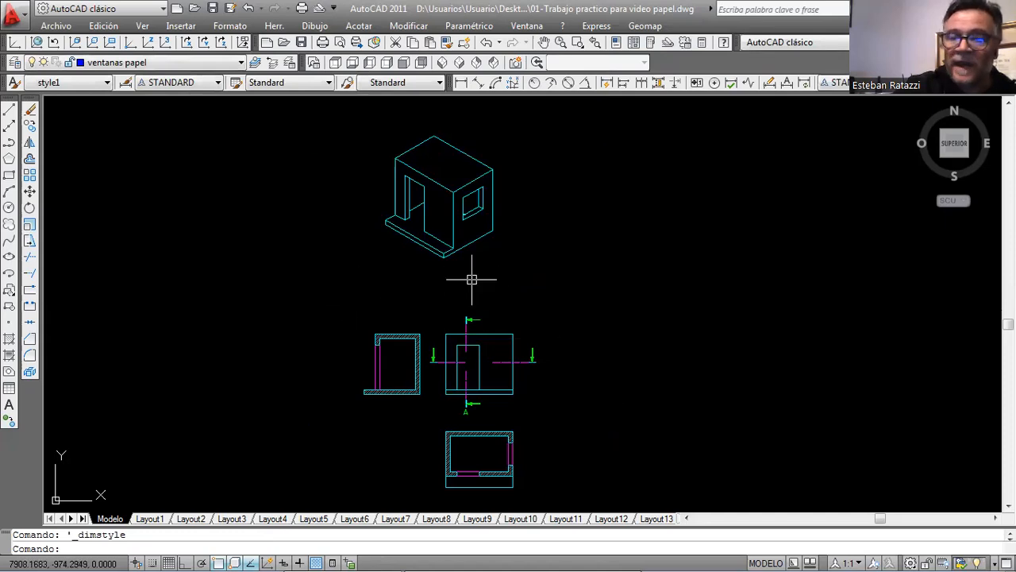
Activate the upper viewport in Layout1 and make 10-cotas the current layer.
{"action": "left_click", "coordinate": [152, 519]}
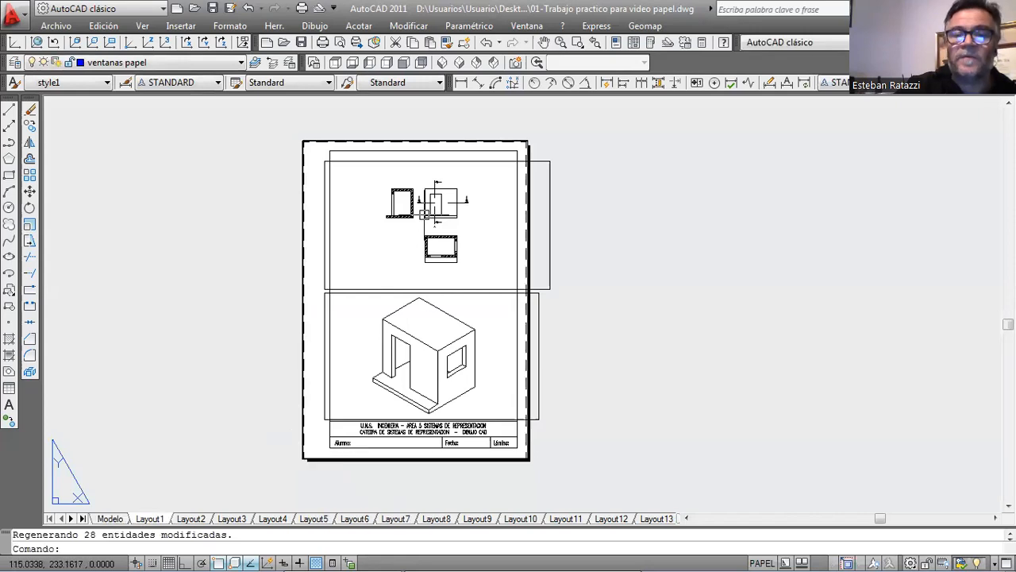
{"action": "scroll", "coordinate": [432, 208], "scroll_direction": "up", "scroll_amount": 5}
{"action": "double_click", "coordinate": [746, 255]}
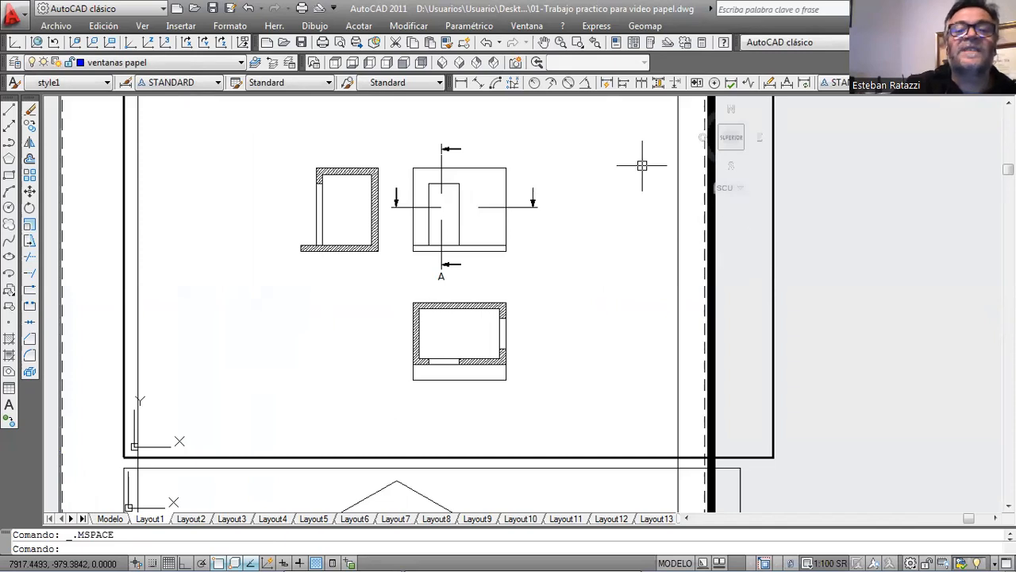
{"action": "left_click", "coordinate": [221, 65]}
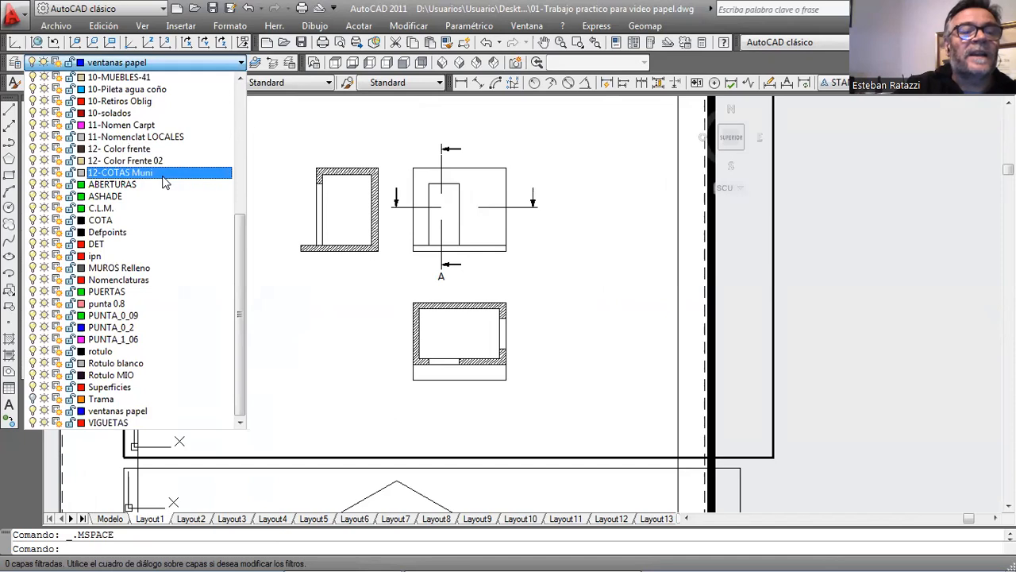
{"action": "scroll", "coordinate": [155, 218], "scroll_direction": "up", "scroll_amount": 5}
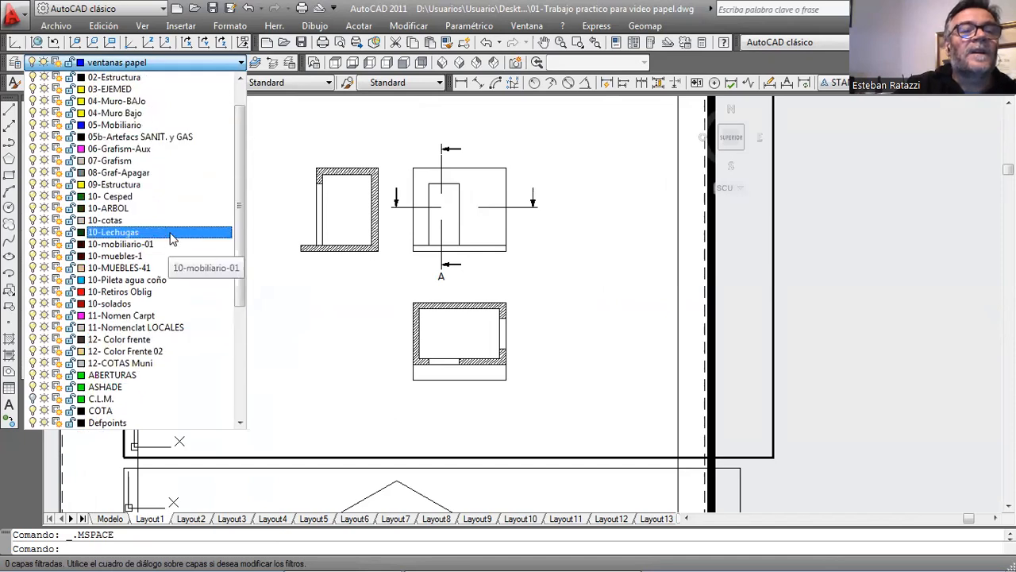
{"action": "left_click", "coordinate": [161, 218]}
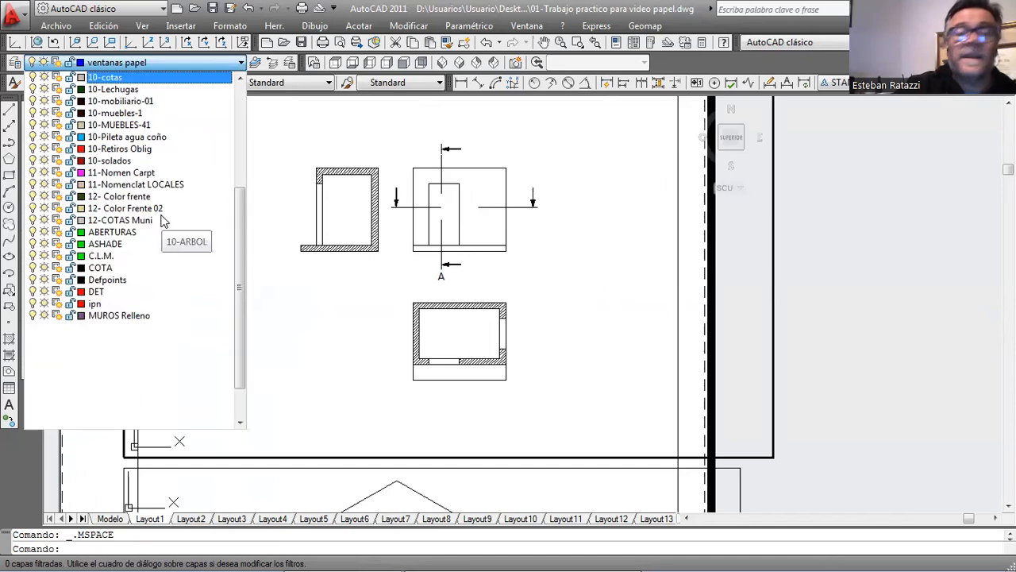
Add a linear dimension for the floor plan's overall width, placed below the plan.
{"action": "left_click", "coordinate": [463, 84]}
{"action": "scroll", "coordinate": [417, 359], "scroll_direction": "up", "scroll_amount": 3}
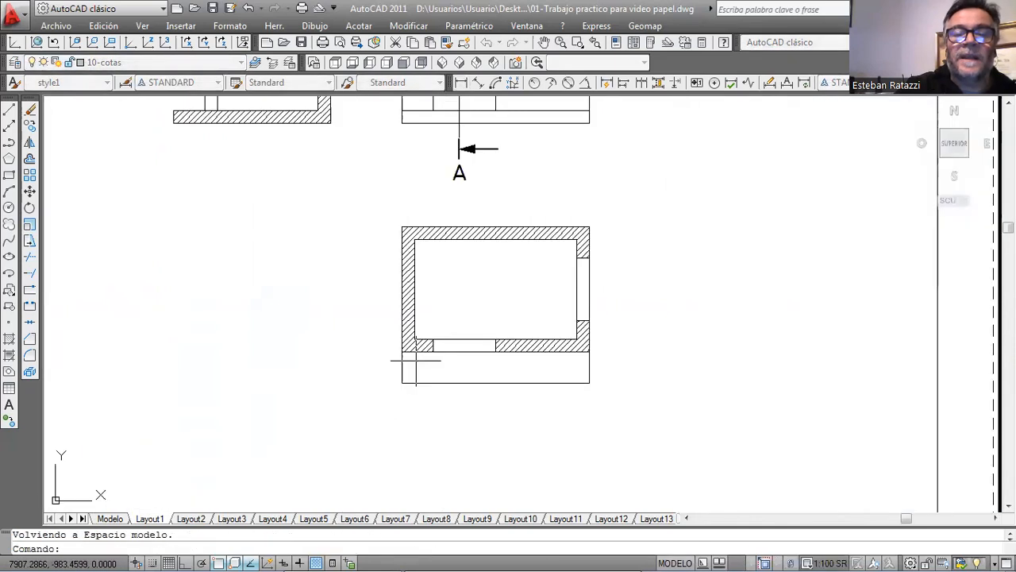
{"action": "left_click", "coordinate": [399, 356]}
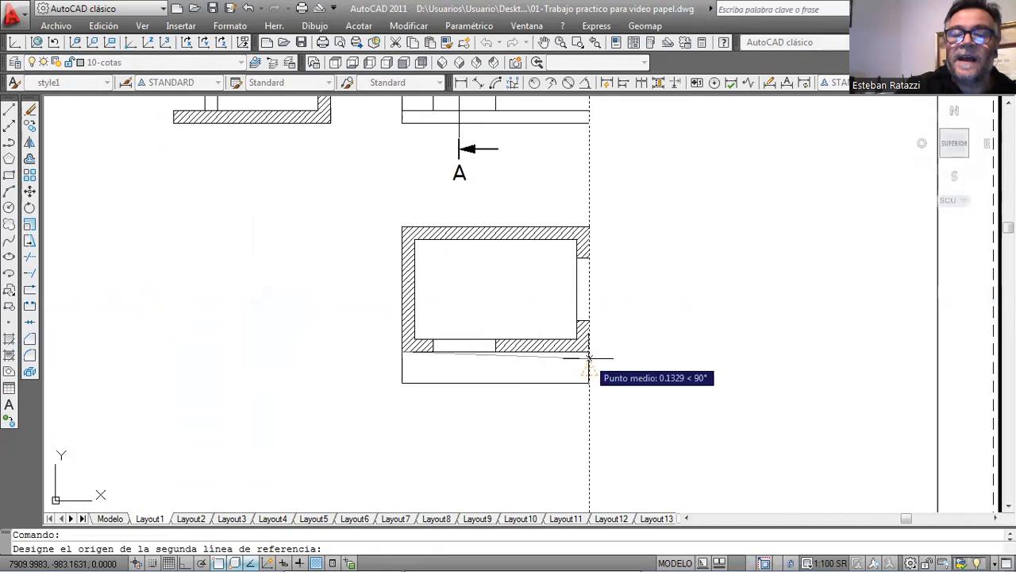
{"action": "left_click", "coordinate": [589, 358]}
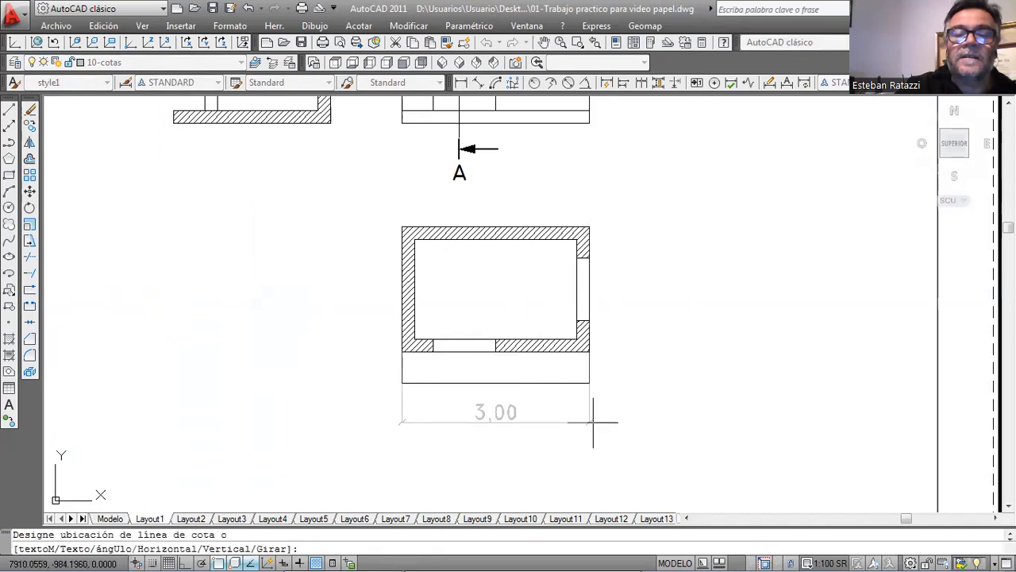
{"action": "left_click", "coordinate": [593, 422]}
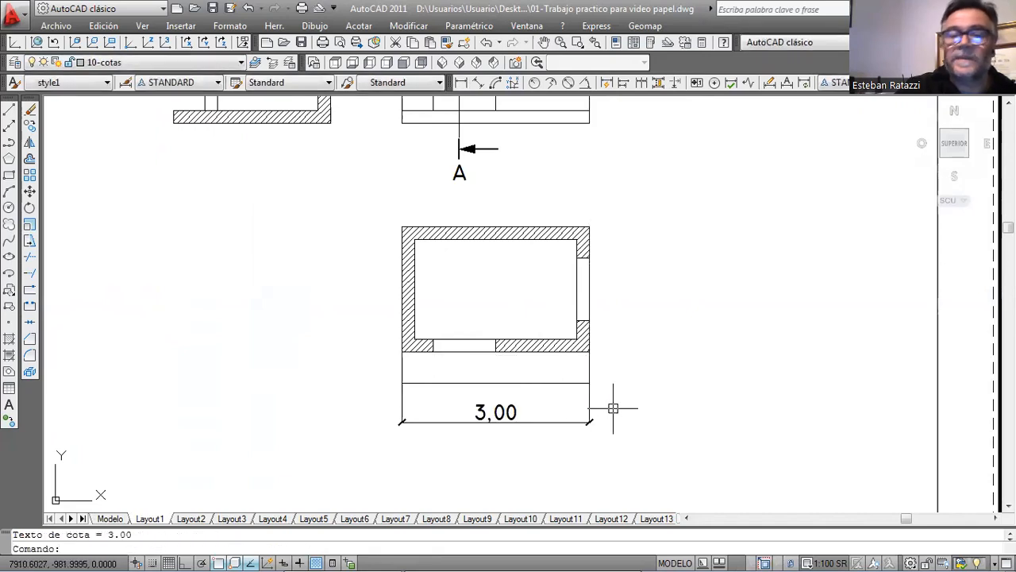
Add a linear dimension for the thickness of the floor plan's left wall, with its text outside the plan.
{"action": "key", "text": "space"}
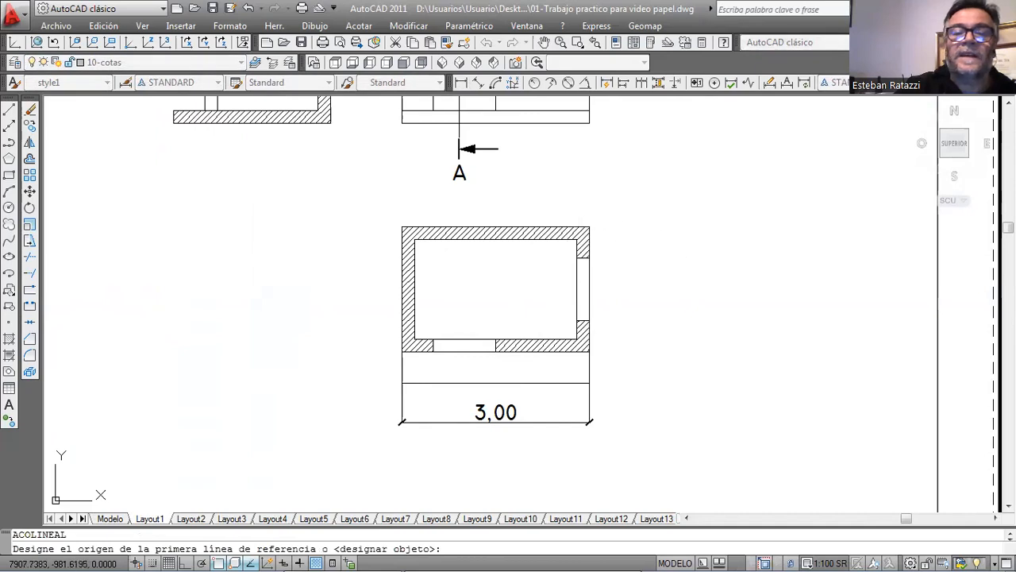
{"action": "left_click", "coordinate": [414, 276]}
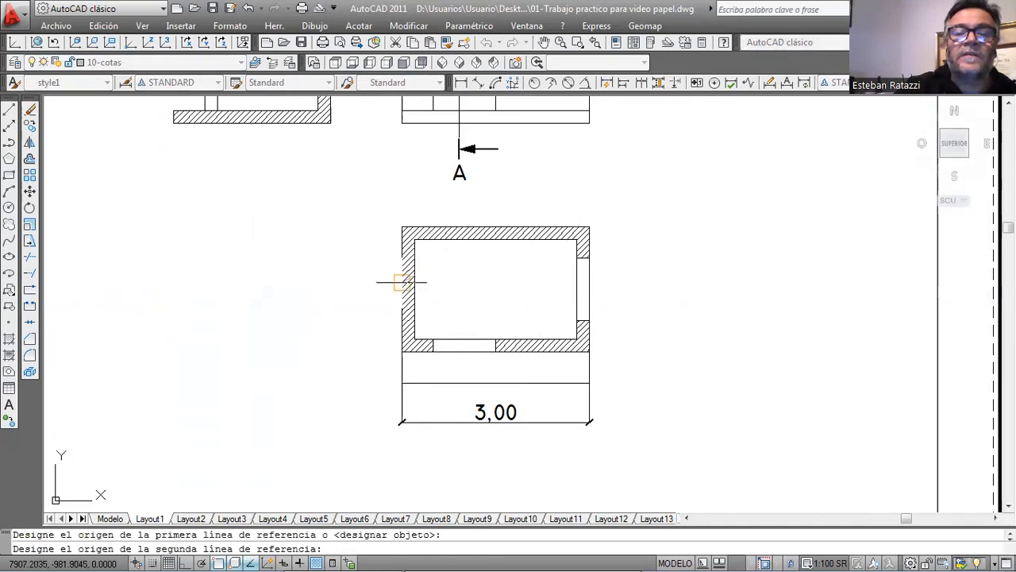
{"action": "left_click", "coordinate": [402, 282]}
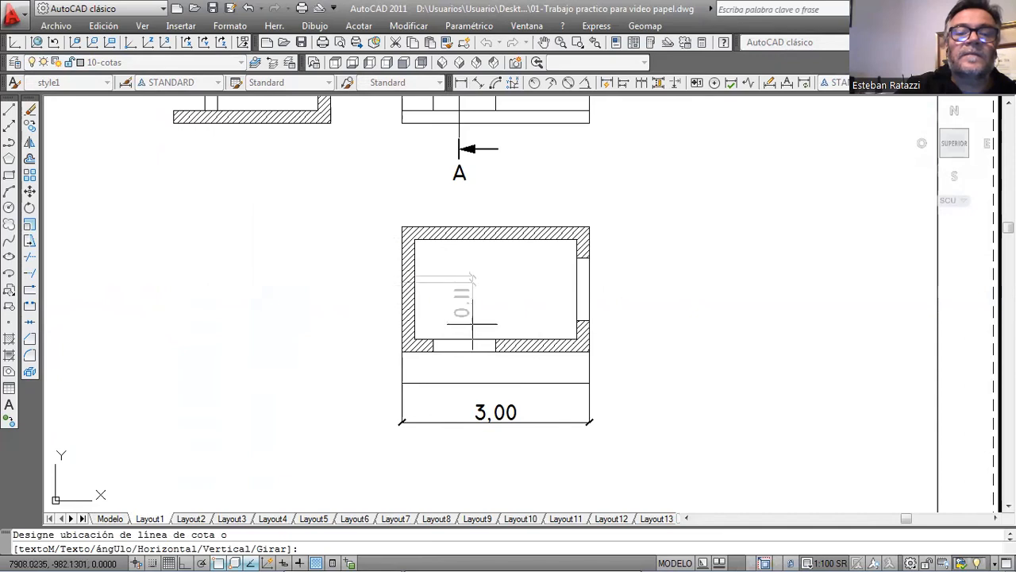
{"action": "left_click", "coordinate": [327, 294]}
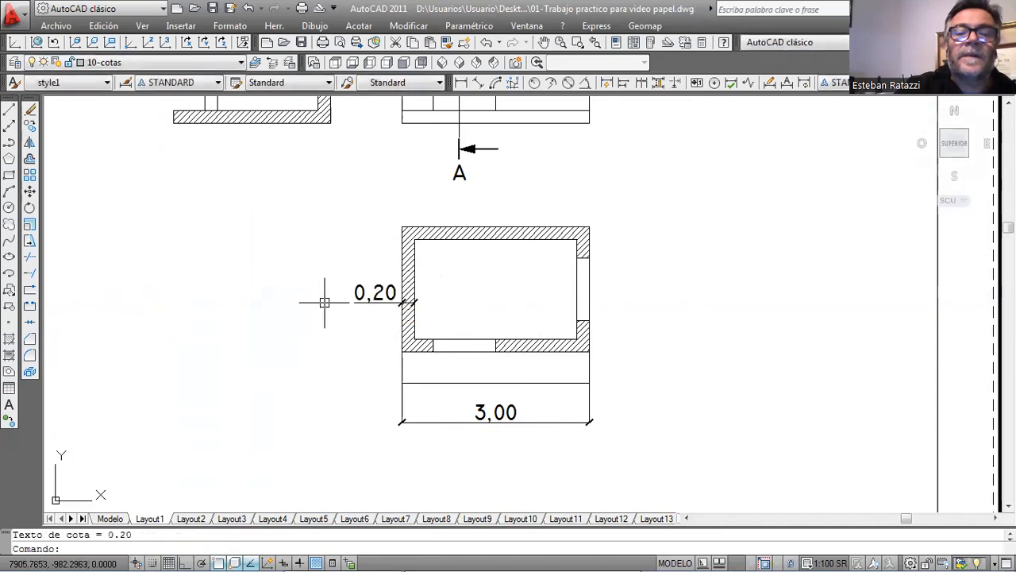
Add a vertical linear dimension for the front elevation's full height, placed between the section and the elevation.
{"action": "scroll", "coordinate": [505, 295], "scroll_direction": "down", "scroll_amount": 4}
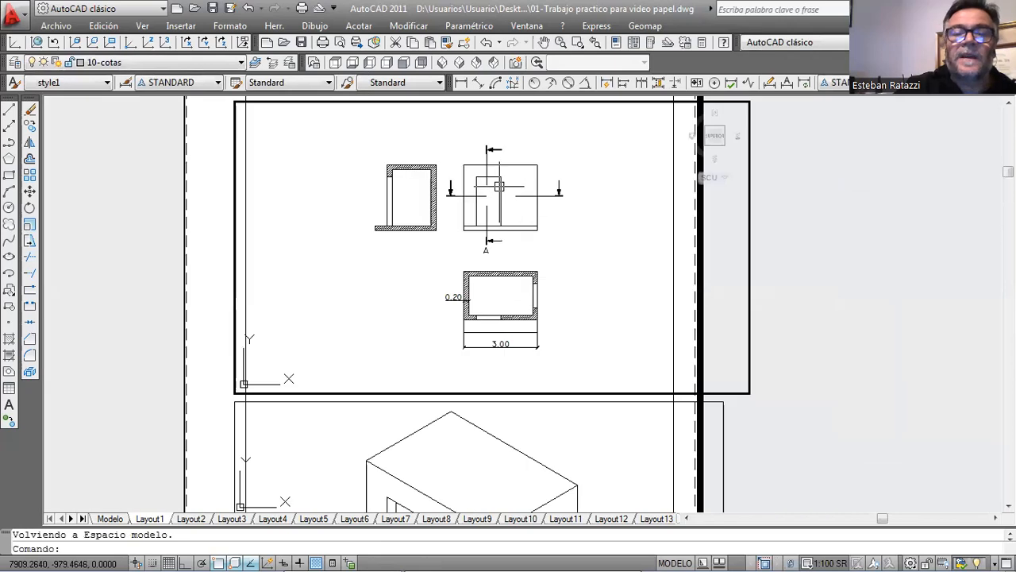
{"action": "scroll", "coordinate": [504, 230], "scroll_direction": "up", "scroll_amount": 3}
{"action": "key", "text": "space"}
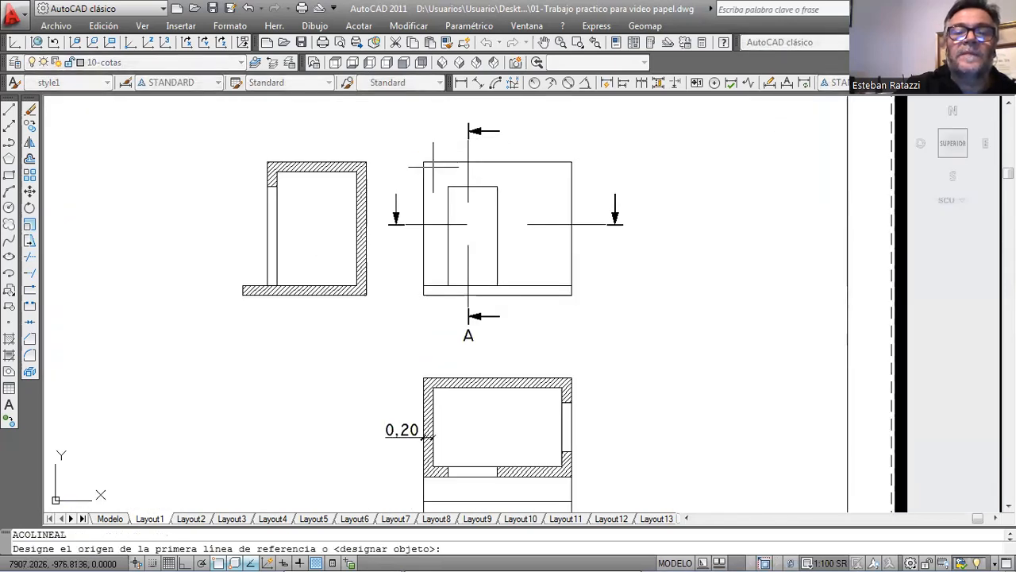
{"action": "left_click", "coordinate": [422, 284]}
{"action": "left_click", "coordinate": [424, 162]}
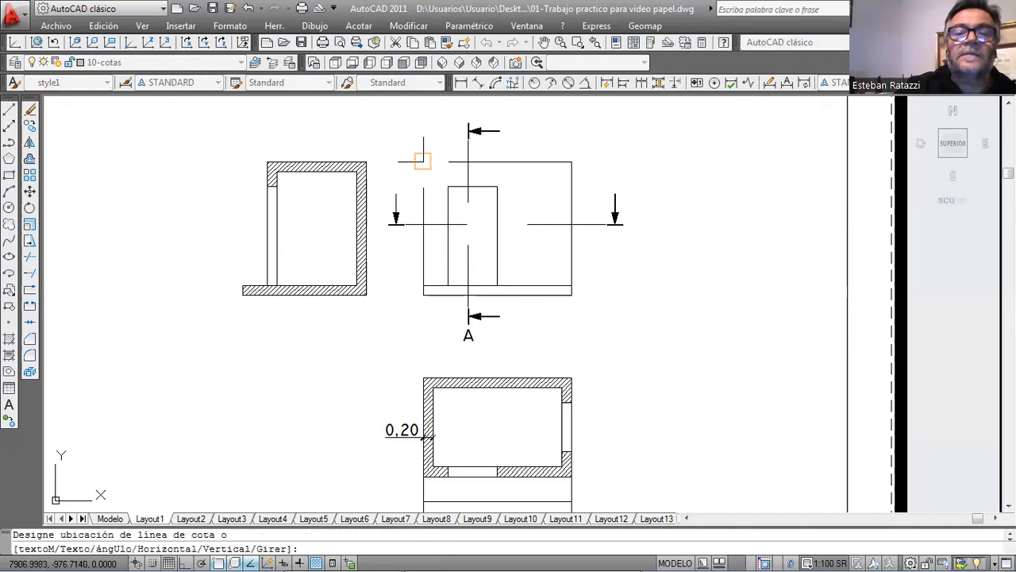
{"action": "left_click", "coordinate": [383, 147]}
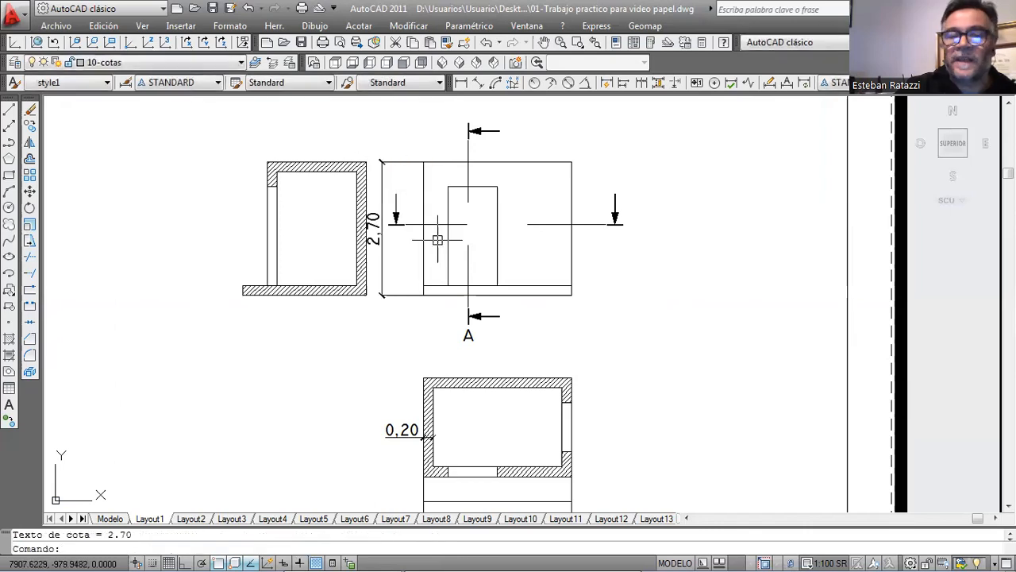
Return from the upper viewport to paper space in Layout1.
{"action": "scroll", "coordinate": [463, 319], "scroll_direction": "down", "scroll_amount": 5}
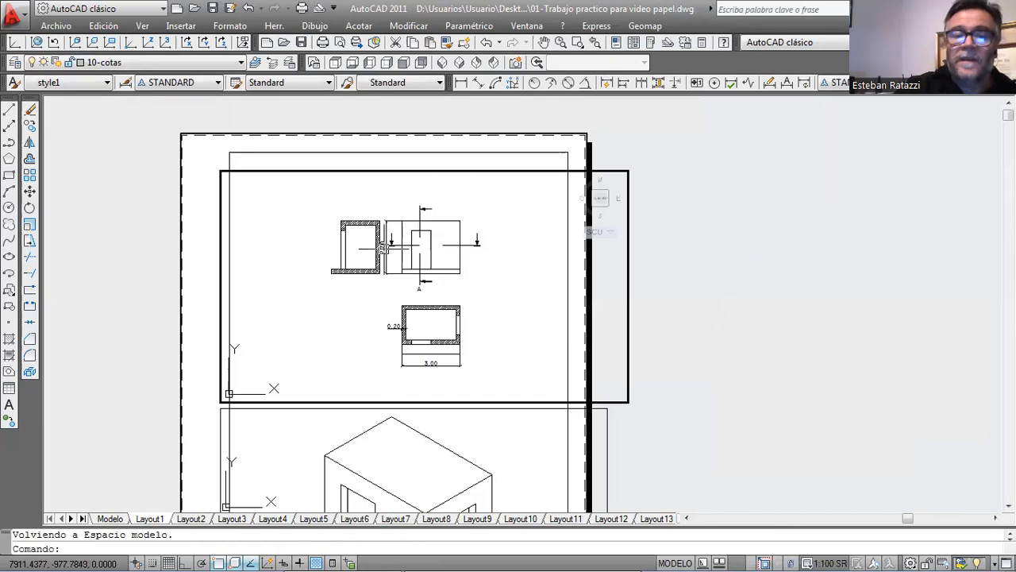
{"action": "double_click", "coordinate": [677, 267]}
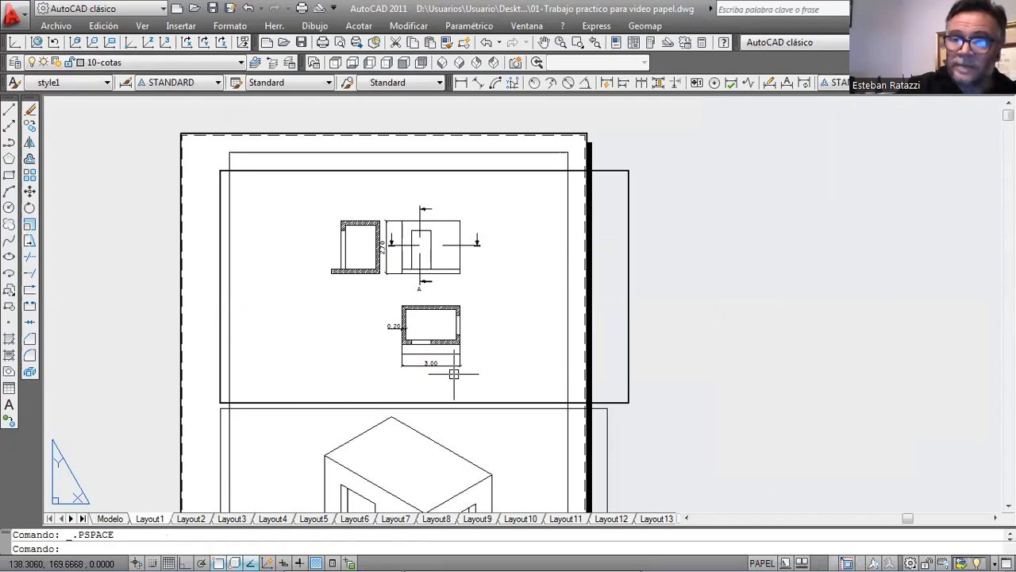
{"action": "scroll", "coordinate": [427, 213], "scroll_direction": "down", "scroll_amount": 2}
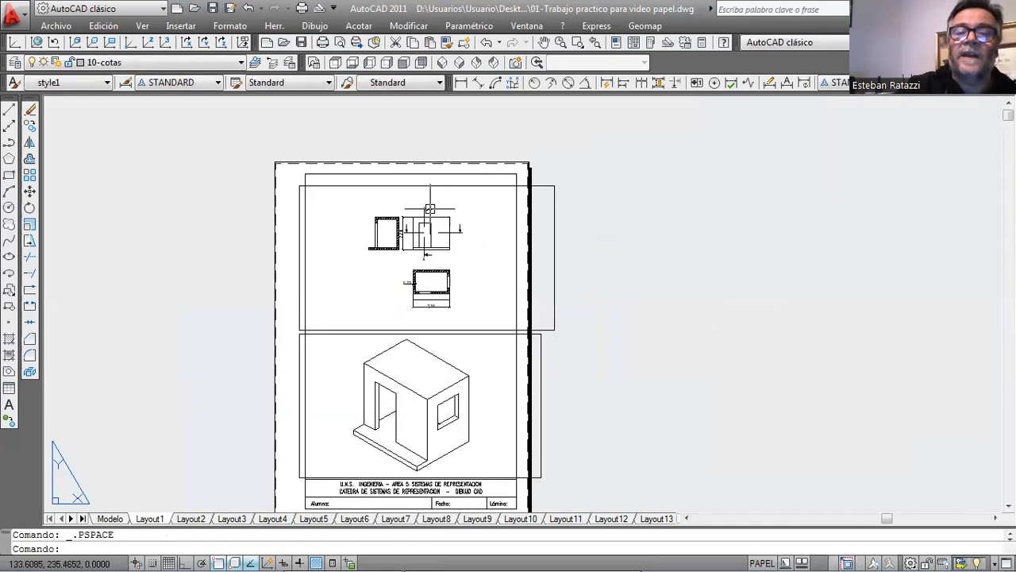
{"action": "scroll", "coordinate": [457, 369], "scroll_direction": "up", "scroll_amount": 3}
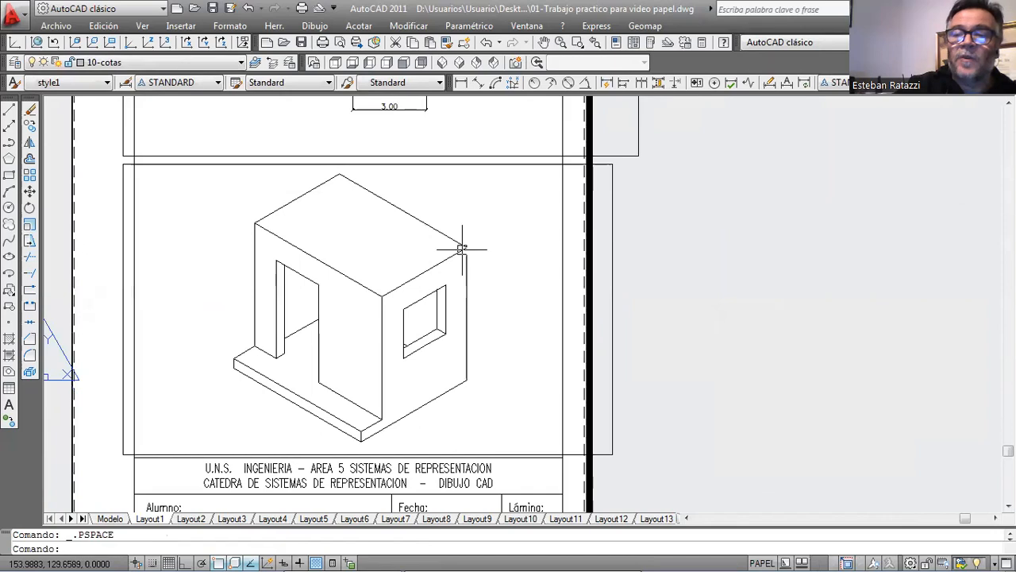
Activate the lower viewport and add an aligned dimension along the base of the isometric's window wall, outside the house.
{"action": "double_click", "coordinate": [513, 223]}
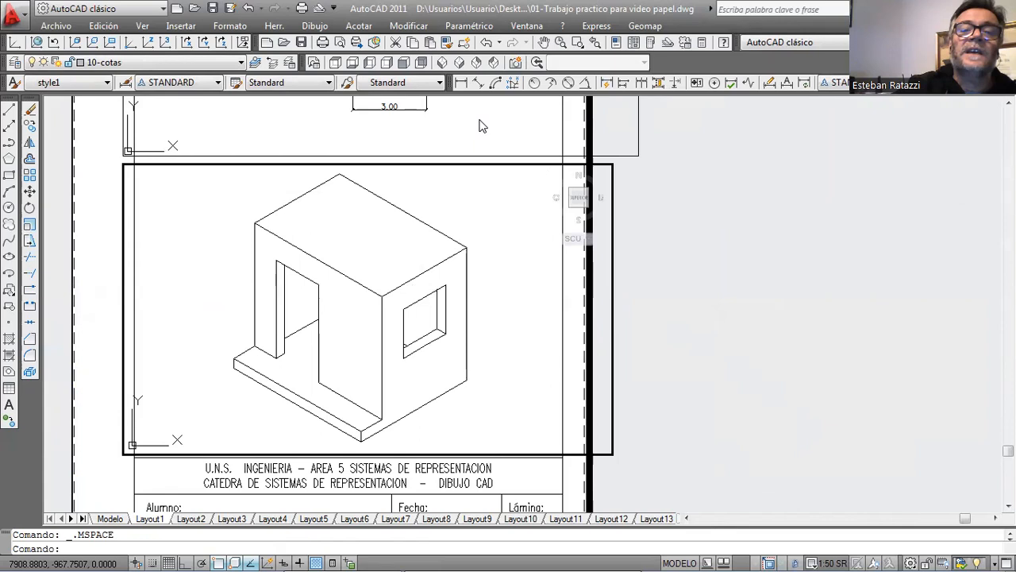
{"action": "left_click", "coordinate": [479, 83]}
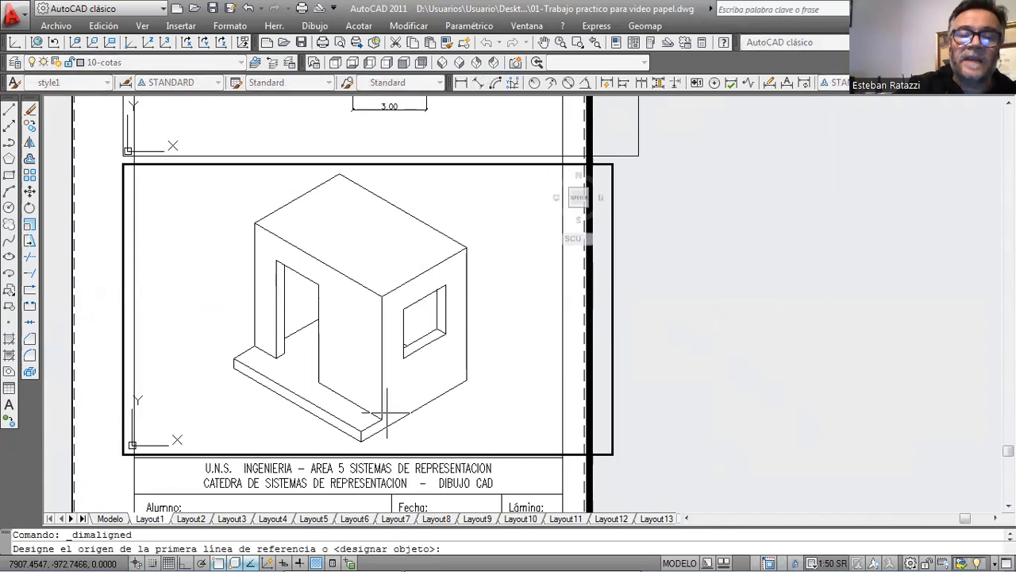
{"action": "left_click", "coordinate": [361, 442]}
{"action": "left_click", "coordinate": [467, 379]}
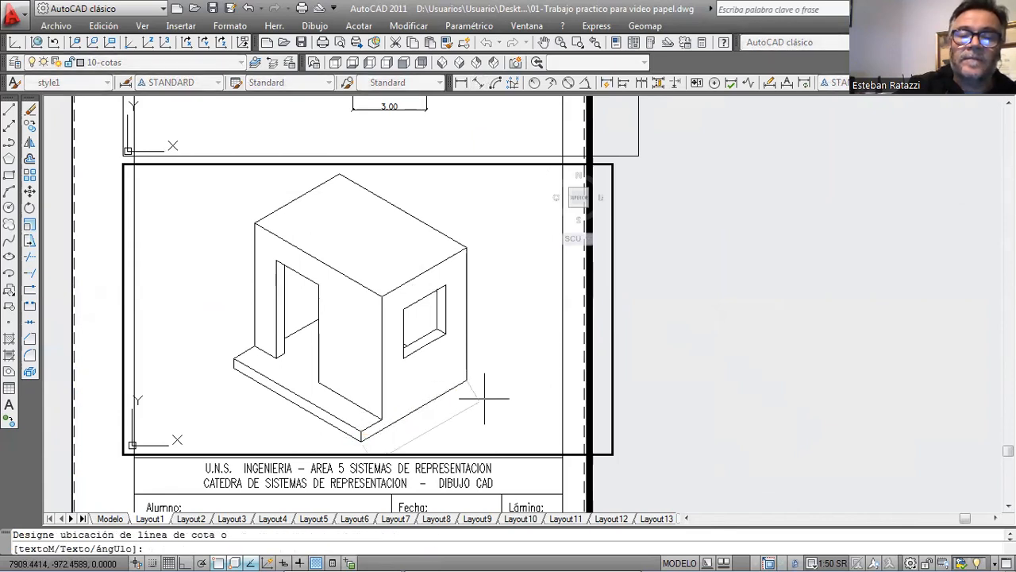
{"action": "left_click", "coordinate": [484, 397]}
Add a vertical linear dimension for the height of the isometric's rear edge beside the window, outside the house.
{"action": "scroll", "coordinate": [445, 385], "scroll_direction": "down", "scroll_amount": 3}
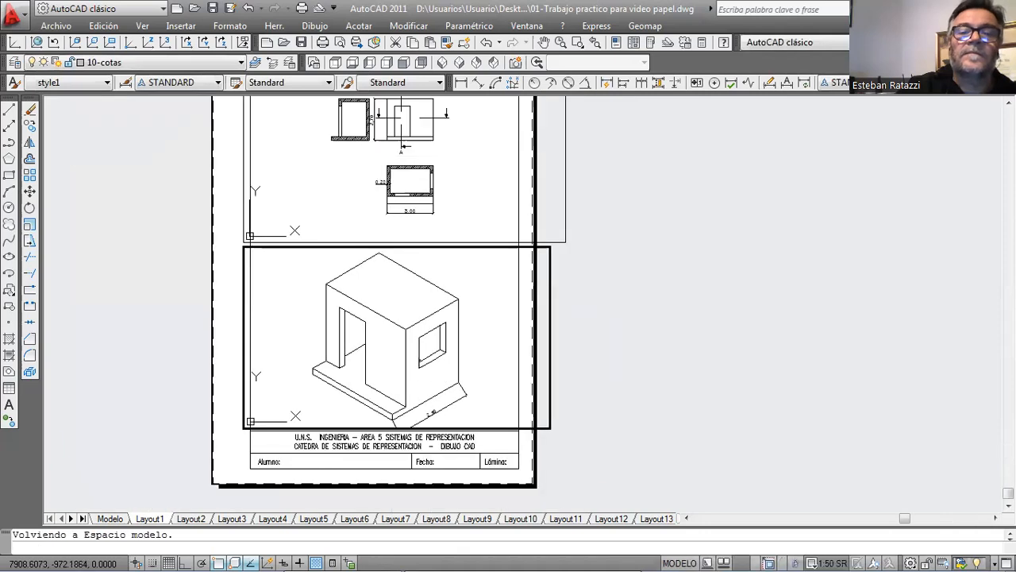
{"action": "scroll", "coordinate": [474, 416], "scroll_direction": "up", "scroll_amount": 2}
{"action": "middle_click_drag", "start_coordinate": [433, 267], "coordinate": [409, 306]}
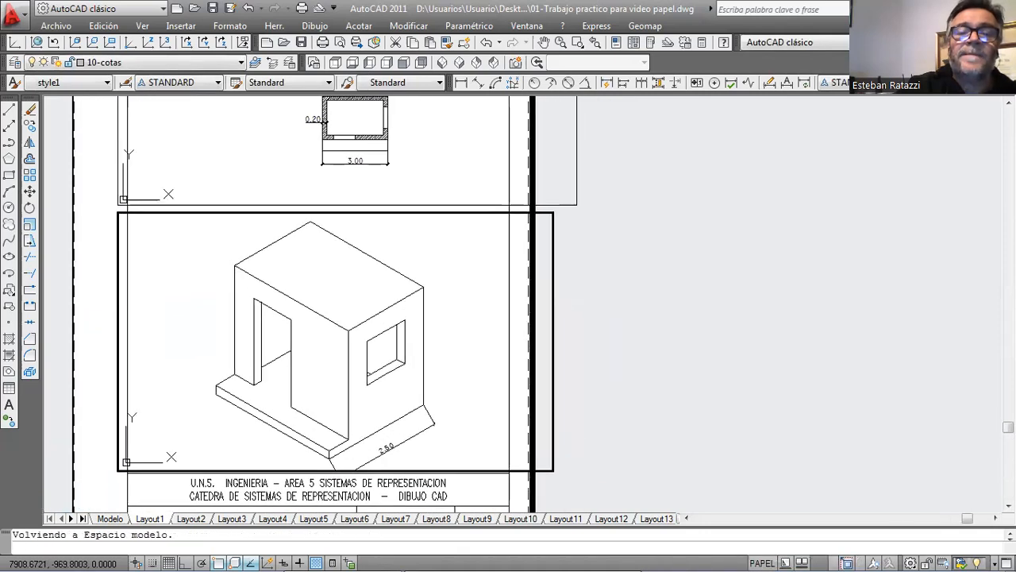
{"action": "scroll", "coordinate": [448, 299], "scroll_direction": "up", "scroll_amount": 2}
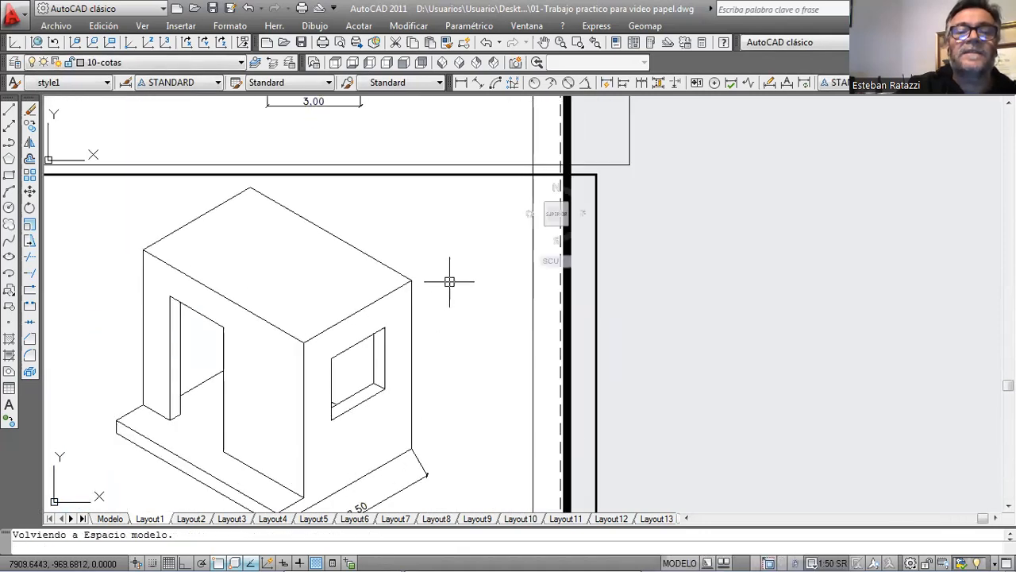
{"action": "middle_click_drag", "start_coordinate": [423, 244], "coordinate": [413, 280]}
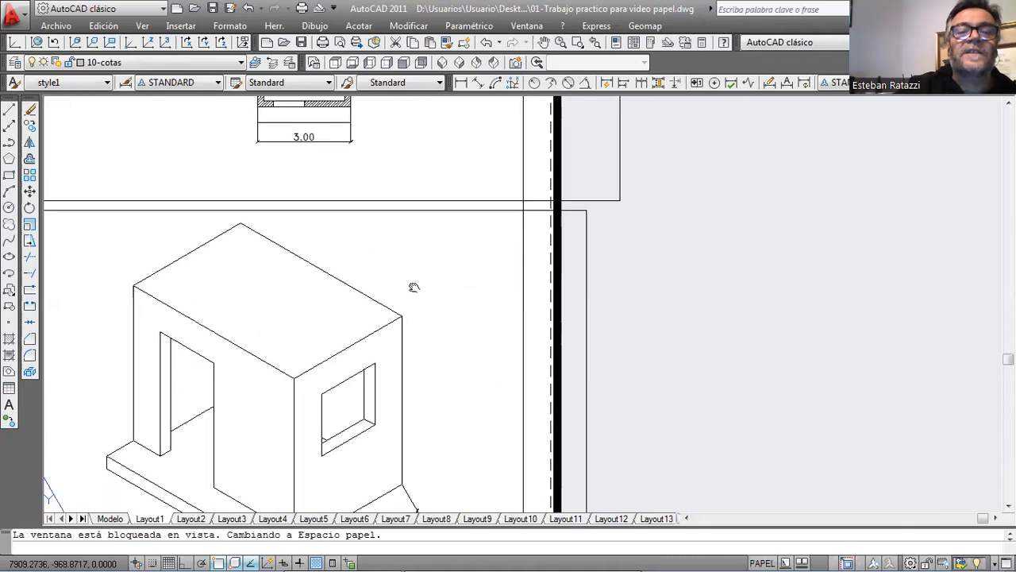
{"action": "left_click", "coordinate": [464, 85]}
{"action": "left_click", "coordinate": [403, 483]}
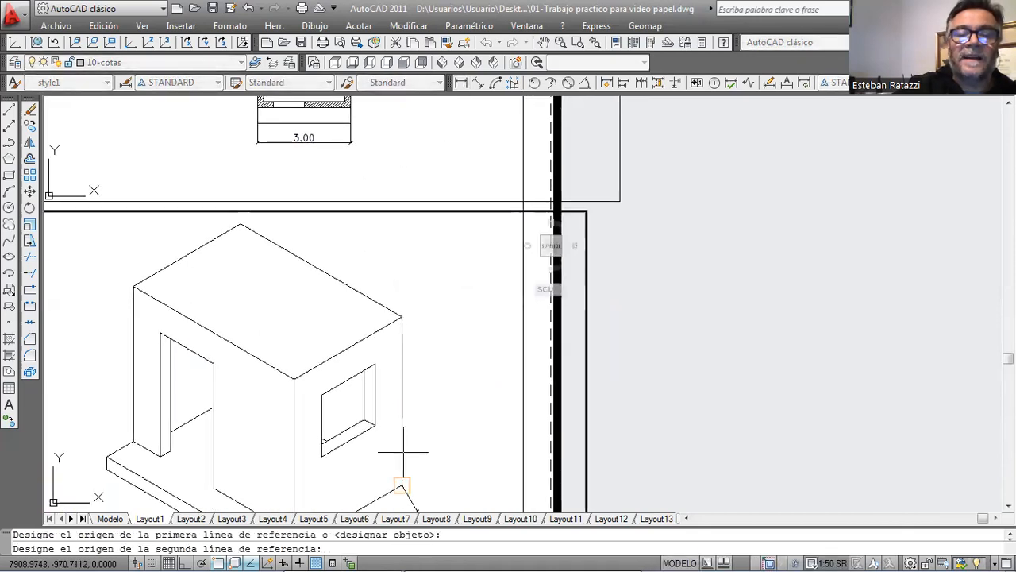
{"action": "left_click", "coordinate": [403, 316]}
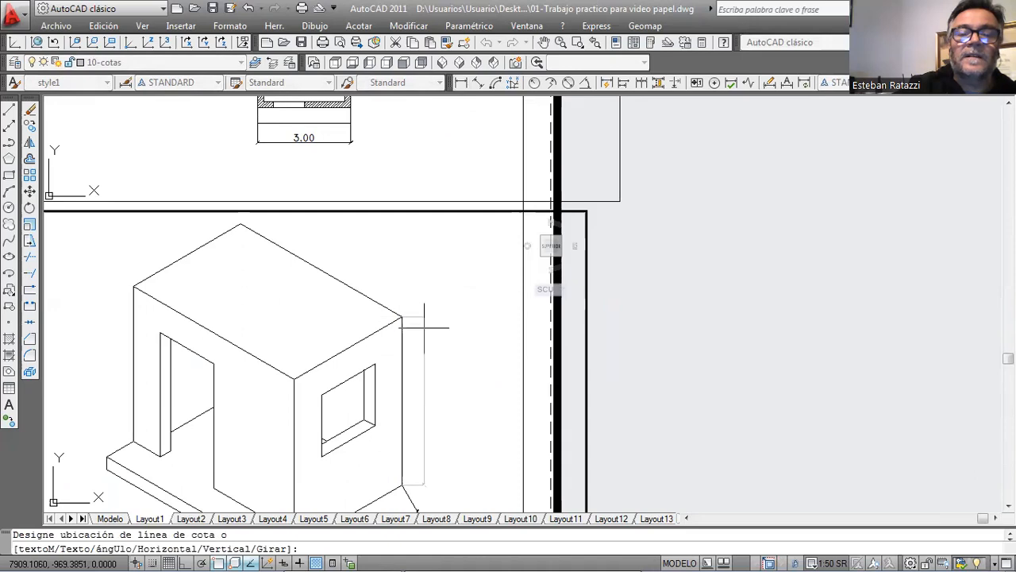
{"action": "left_click", "coordinate": [424, 327]}
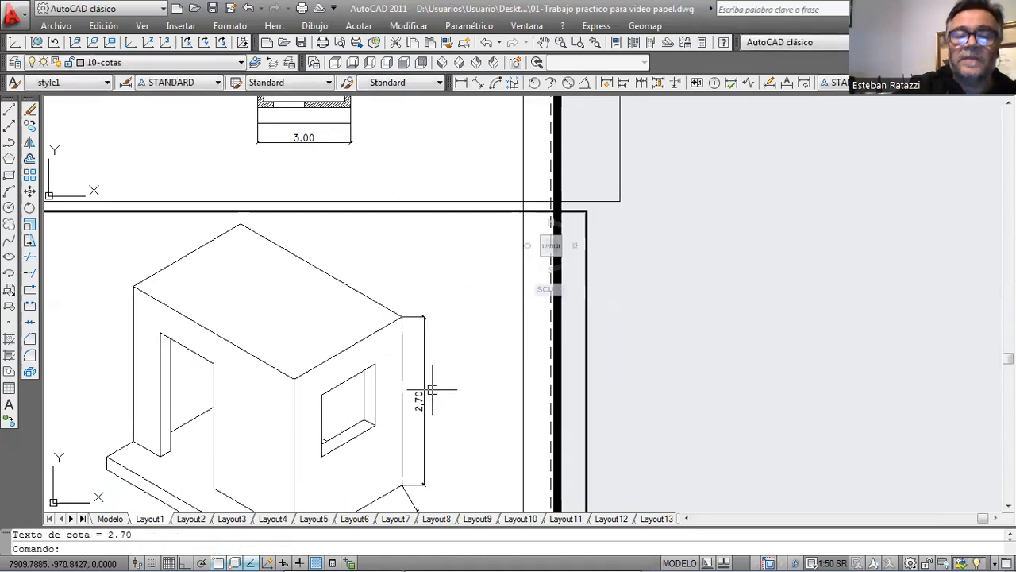
{"action": "left_click", "coordinate": [405, 393]}
{"action": "key", "text": "Escape"}
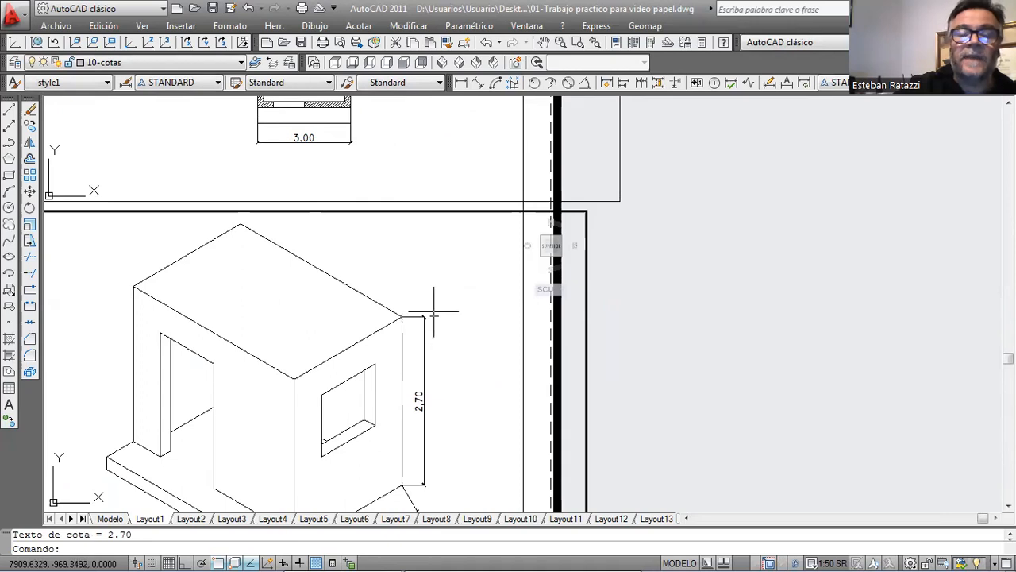
Return from the lower viewport to paper space, check the drawing in model space and go back to Layout1.
{"action": "double_click", "coordinate": [636, 321]}
{"action": "scroll", "coordinate": [425, 294], "scroll_direction": "down", "scroll_amount": 4}
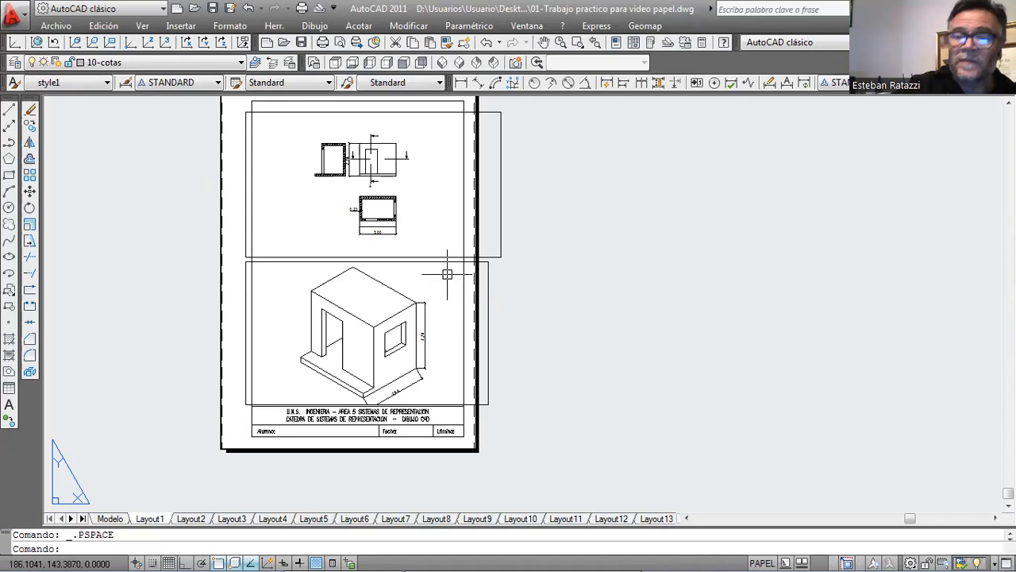
{"action": "middle_click_drag", "start_coordinate": [578, 214], "coordinate": [614, 239]}
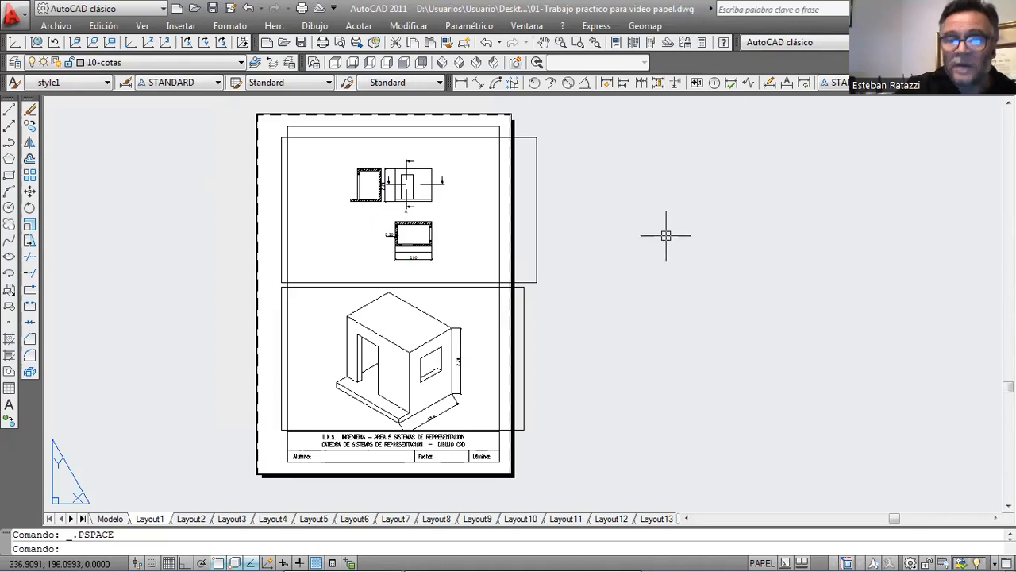
{"action": "left_click", "coordinate": [110, 518]}
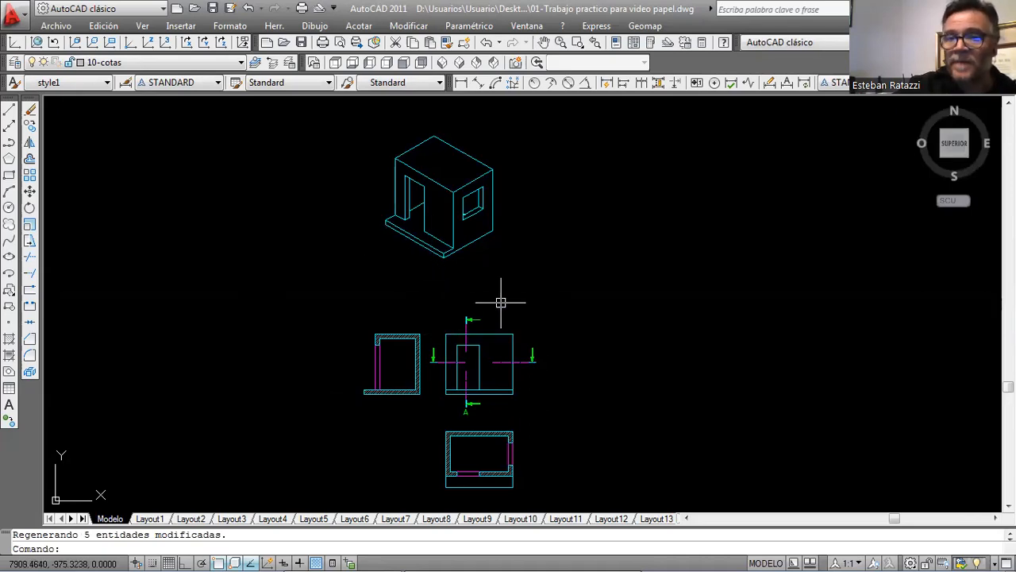
{"action": "left_click", "coordinate": [150, 519]}
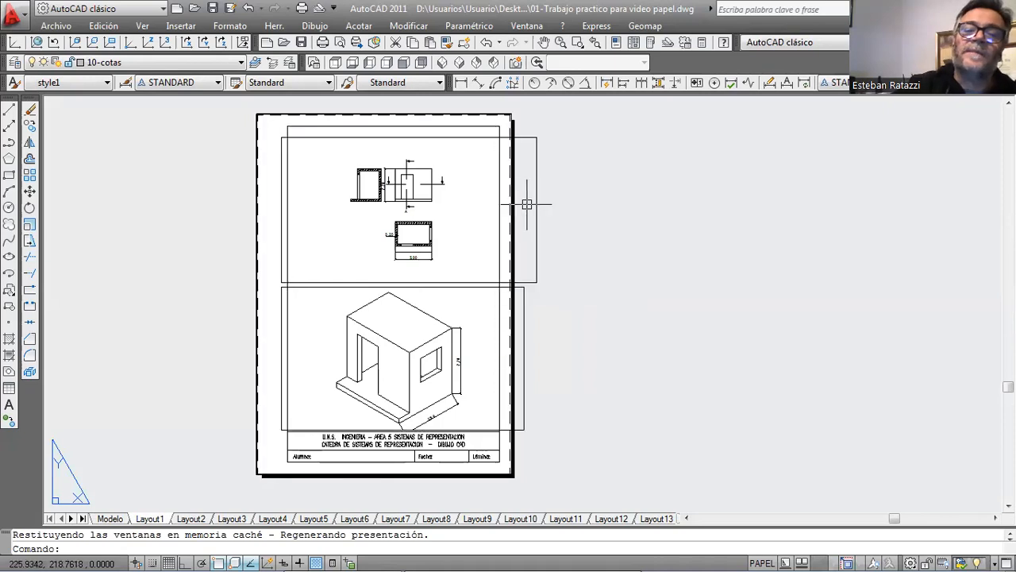
Narrow the upper viewport to half its width by stretching its right edge to the midpoint.
{"action": "left_click", "coordinate": [537, 141]}
{"action": "left_click", "coordinate": [537, 137]}
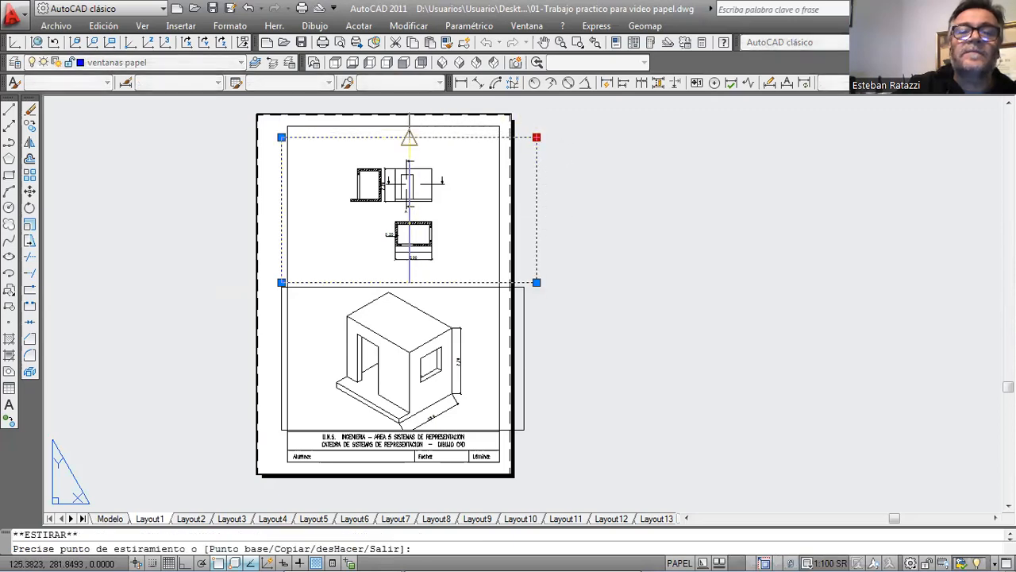
{"action": "left_click", "coordinate": [406, 137]}
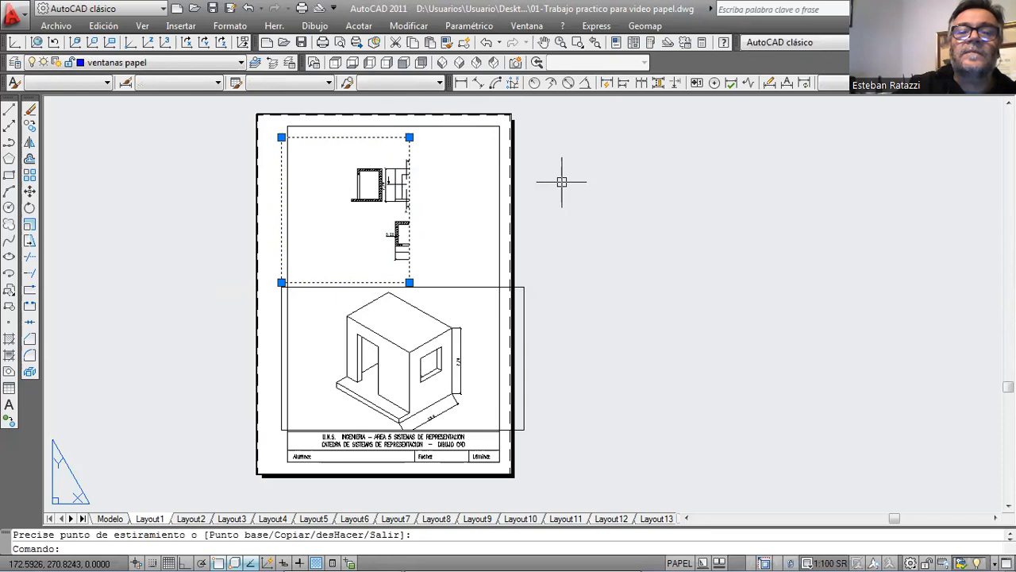
{"action": "left_click", "coordinate": [544, 181]}
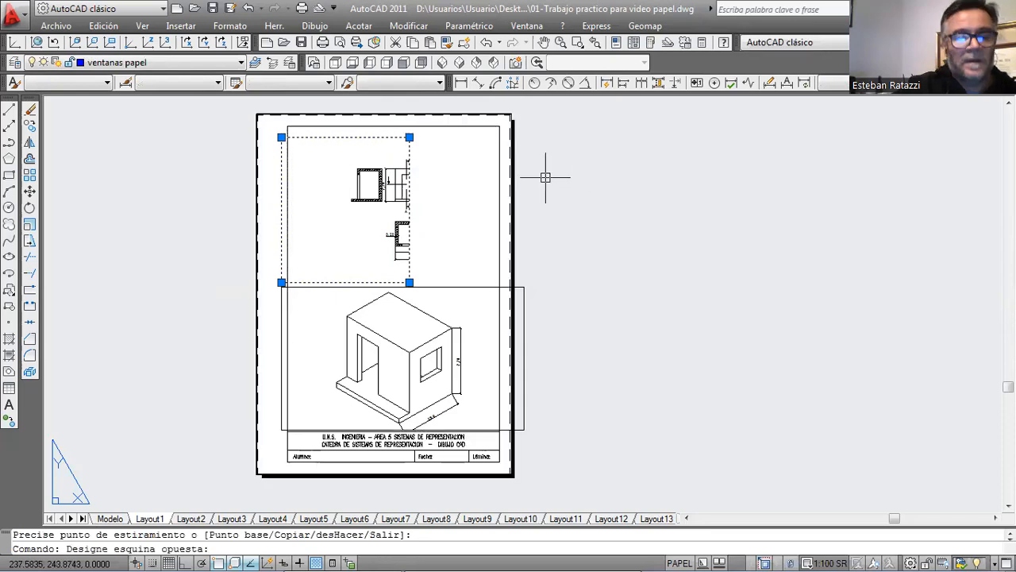
{"action": "key", "text": "Escape"}
Pan the section, elevation and plan fully into the narrowed upper viewport, keeping its 1:100 SR scale.
{"action": "double_click", "coordinate": [366, 212]}
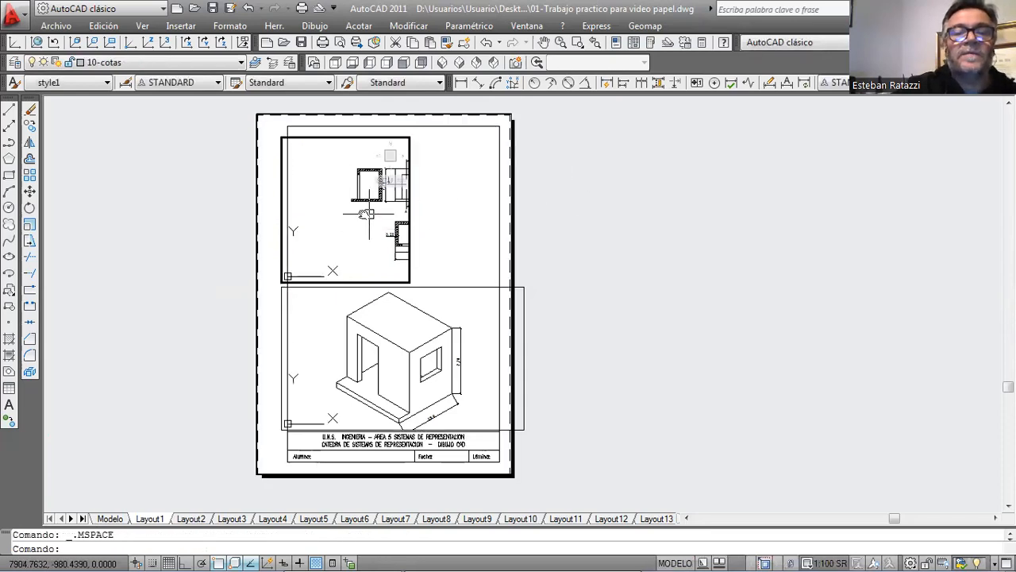
{"action": "scroll", "coordinate": [366, 212], "scroll_direction": "up", "scroll_amount": 1}
{"action": "scroll", "coordinate": [508, 387], "scroll_direction": "down", "scroll_amount": 1}
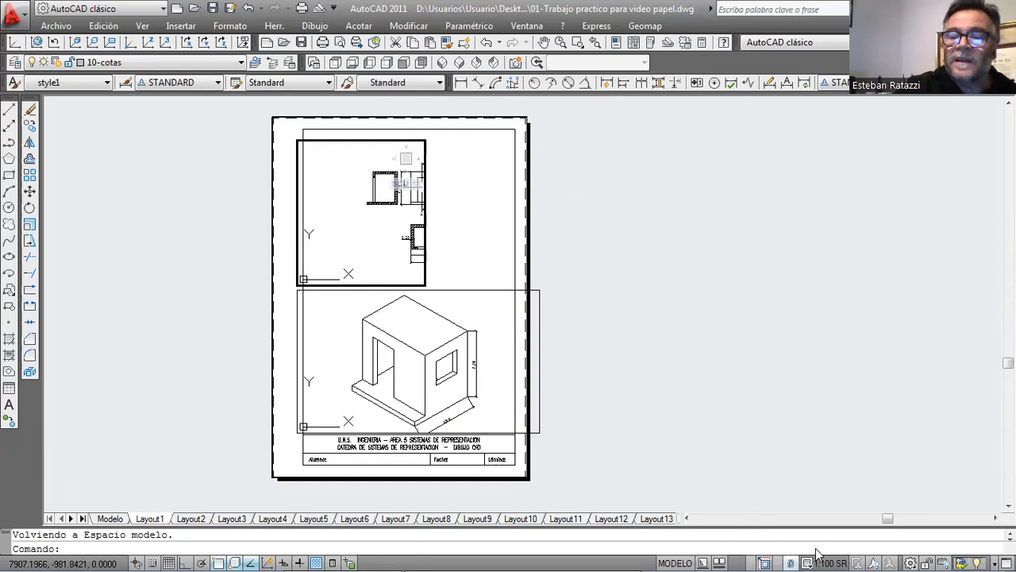
{"action": "double_click", "coordinate": [689, 379]}
{"action": "middle_click_drag", "start_coordinate": [388, 194], "coordinate": [334, 186]}
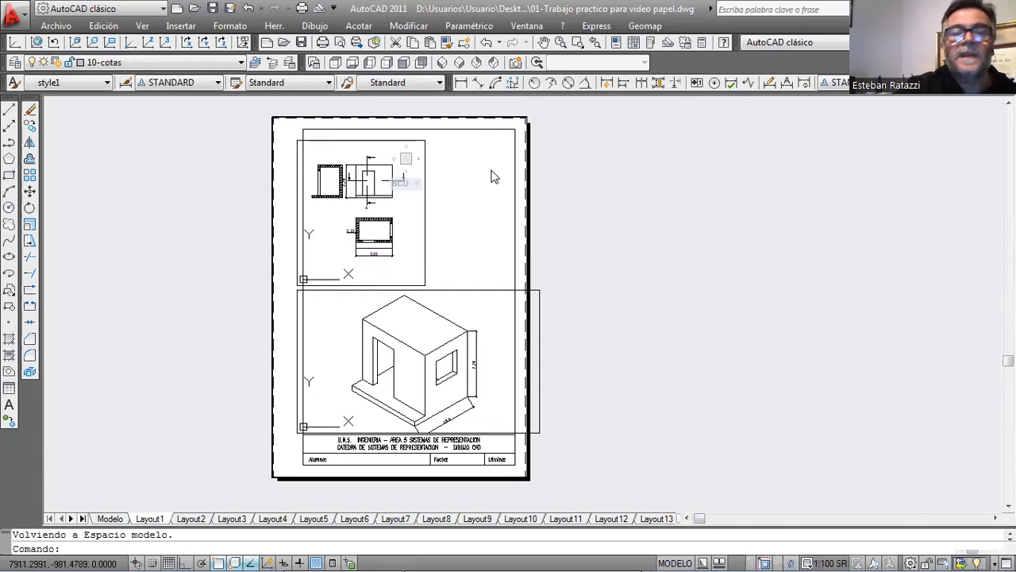
Make "ventanas papel" the current layer.
{"action": "left_click", "coordinate": [238, 62]}
{"action": "scroll", "coordinate": [162, 354], "scroll_direction": "down", "scroll_amount": 1}
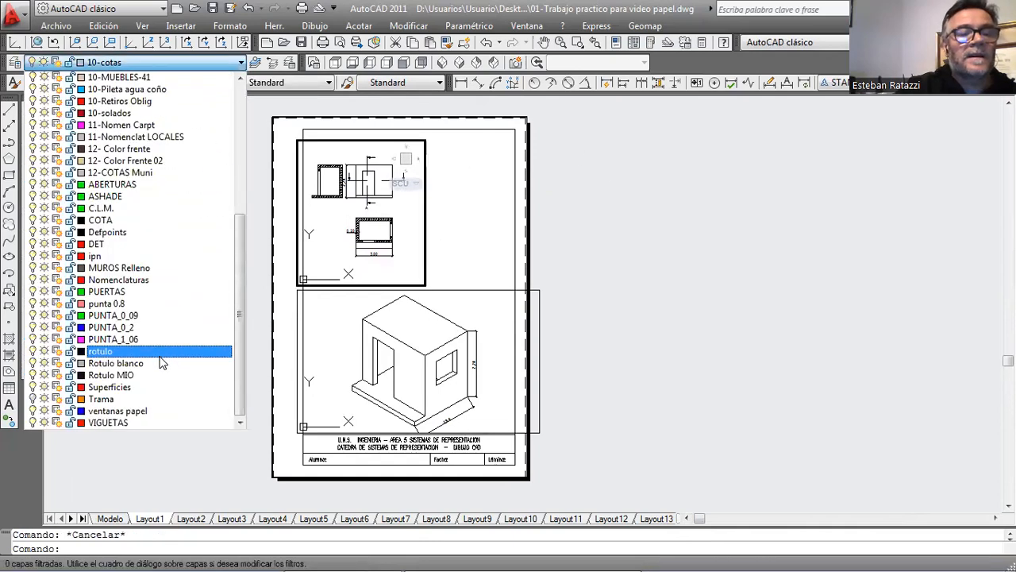
{"action": "left_click", "coordinate": [167, 409]}
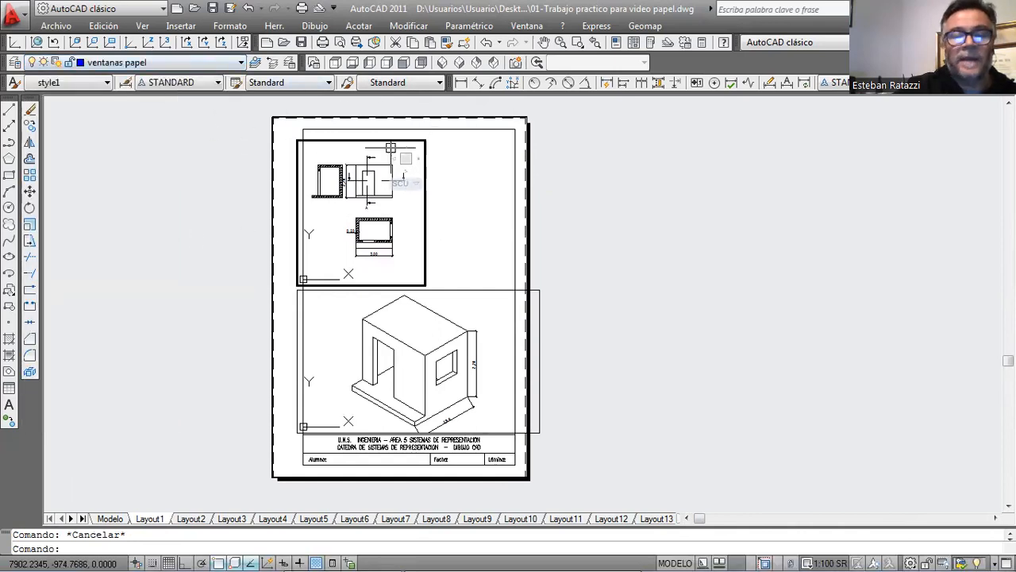
Create a single rectangular viewport beside the narrowed one, starting at its upper right corner and extending past the sheet's edge.
{"action": "left_click", "coordinate": [146, 25]}
{"action": "mouse_move", "coordinate": [178, 227]}
{"action": "left_click", "coordinate": [565, 263]}
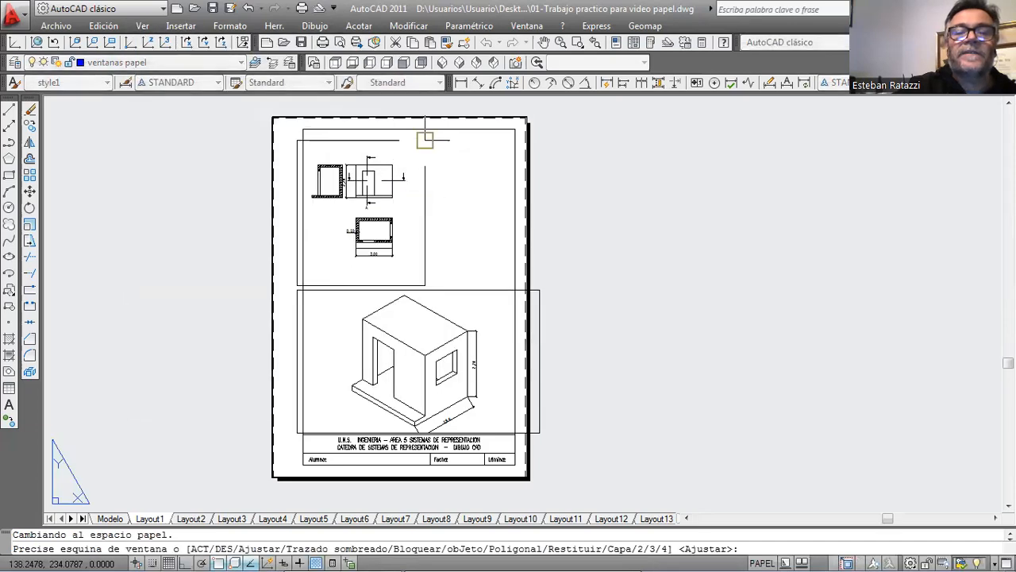
{"action": "left_click", "coordinate": [425, 140]}
{"action": "left_click", "coordinate": [570, 277]}
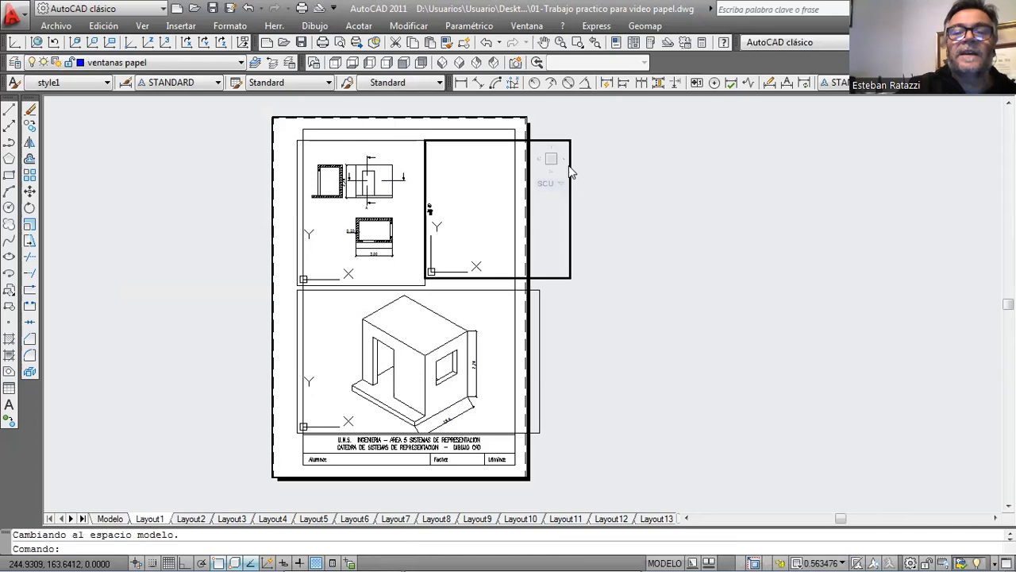
Enlarge and center the hatched section inside the new viewport as the main view.
{"action": "double_click", "coordinate": [547, 213]}
{"action": "middle_click_drag", "start_coordinate": [508, 209], "coordinate": [540, 219]}
{"action": "scroll", "coordinate": [512, 225], "scroll_direction": "up", "scroll_amount": 1}
{"action": "scroll", "coordinate": [469, 220], "scroll_direction": "up", "scroll_amount": 10}
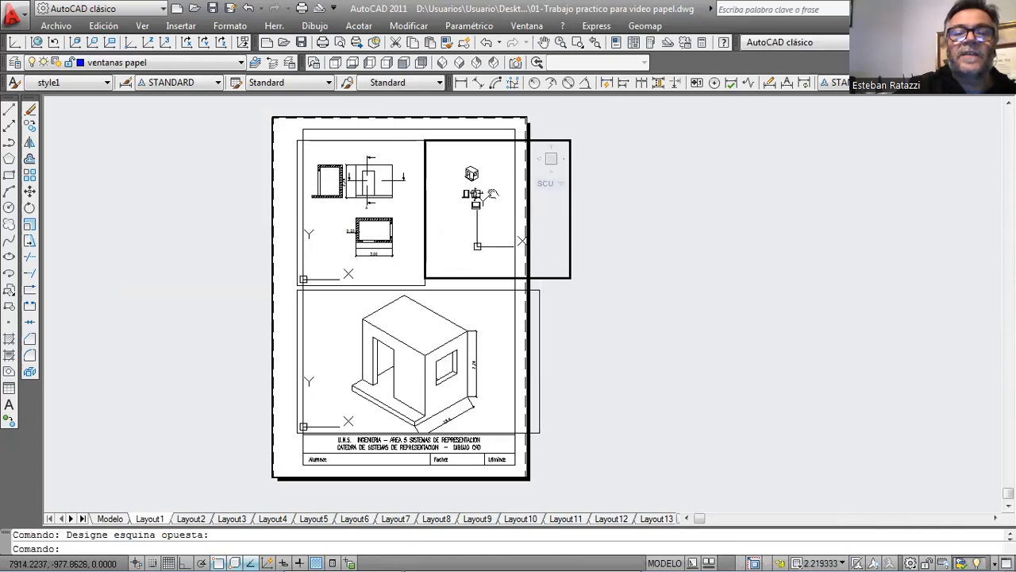
{"action": "scroll", "coordinate": [479, 222], "scroll_direction": "up", "scroll_amount": 6}
{"action": "middle_click_drag", "start_coordinate": [473, 229], "coordinate": [558, 241]}
{"action": "scroll", "coordinate": [513, 211], "scroll_direction": "up", "scroll_amount": 2}
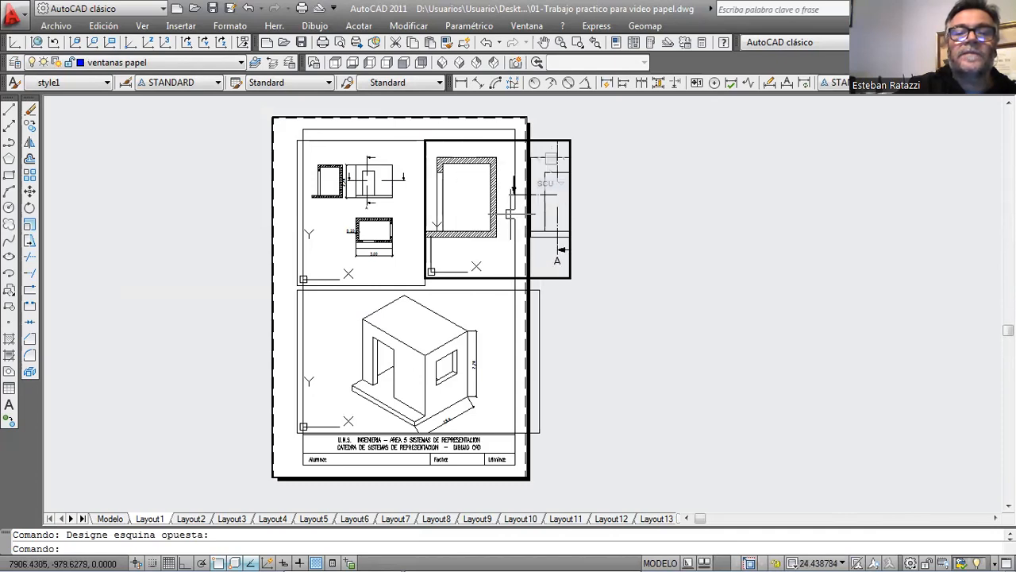
{"action": "middle_click_drag", "start_coordinate": [477, 213], "coordinate": [487, 216]}
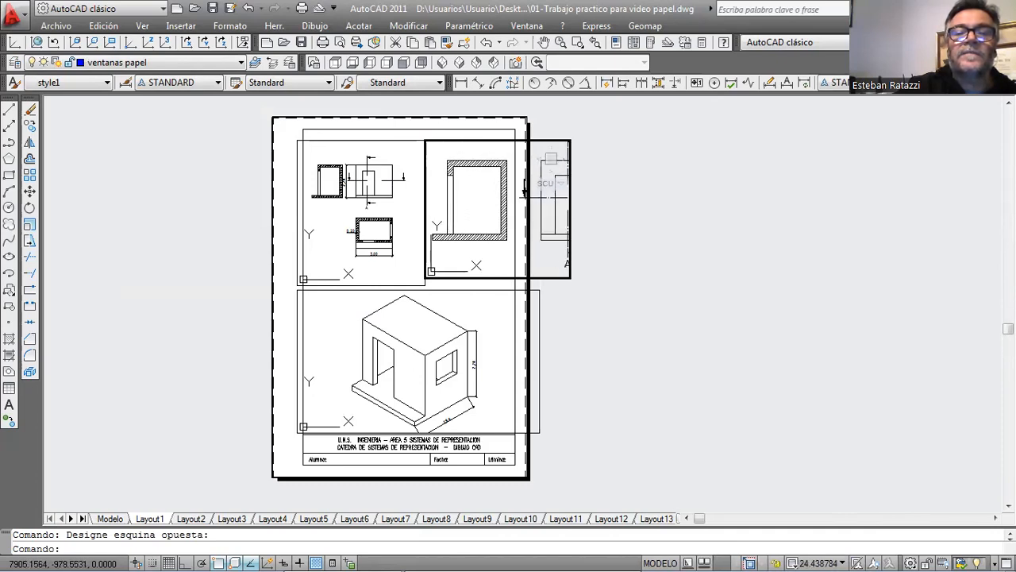
Return to paper space and shrink the new viewport's width so its right edge lies just inside the sheet frame.
{"action": "double_click", "coordinate": [601, 213]}
{"action": "left_click", "coordinate": [570, 139]}
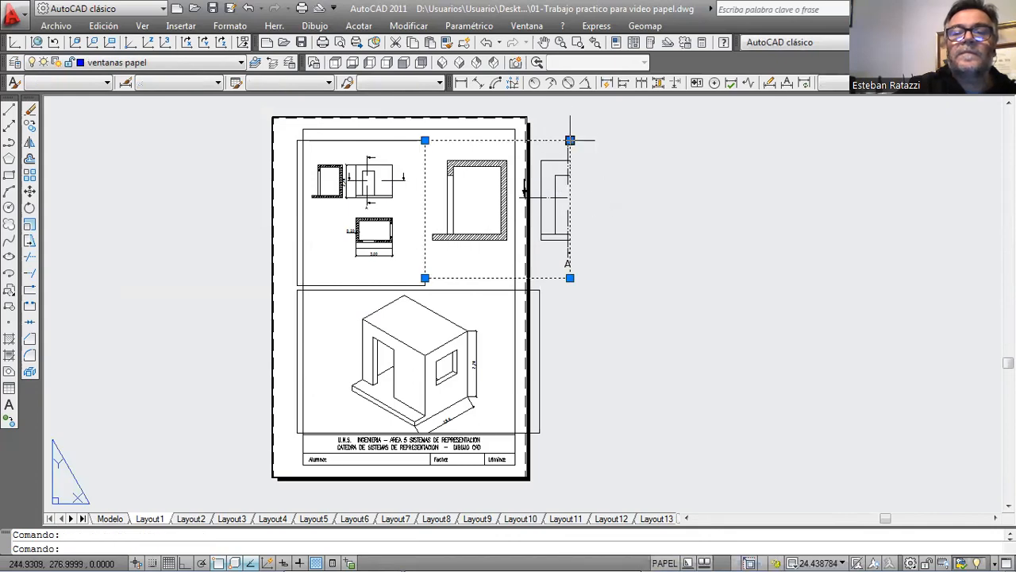
{"action": "left_click", "coordinate": [571, 140]}
{"action": "scroll", "coordinate": [542, 148], "scroll_direction": "up", "scroll_amount": 3}
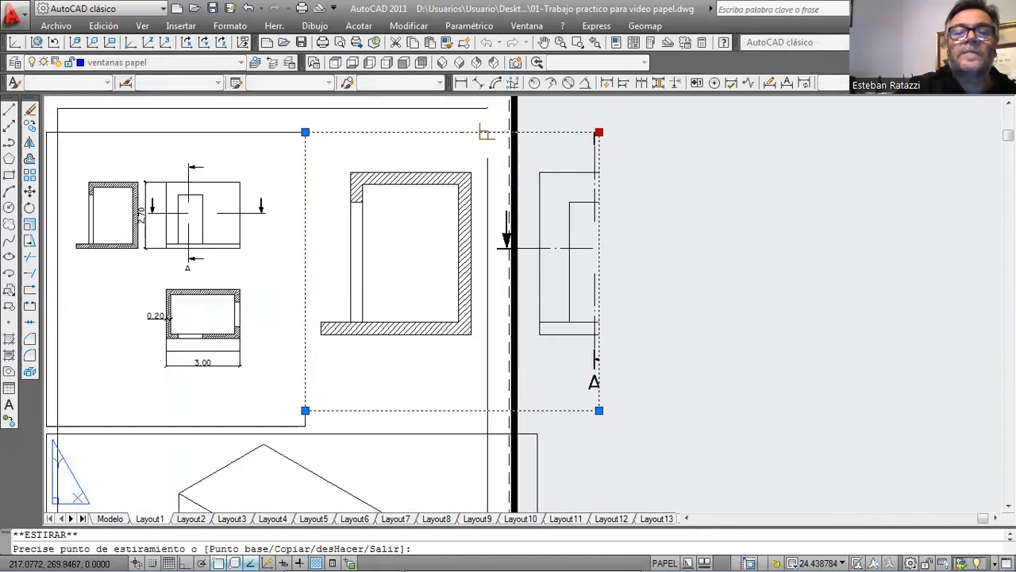
{"action": "left_click", "coordinate": [484, 131]}
{"action": "left_click", "coordinate": [599, 224]}
{"action": "key", "text": "Escape"}
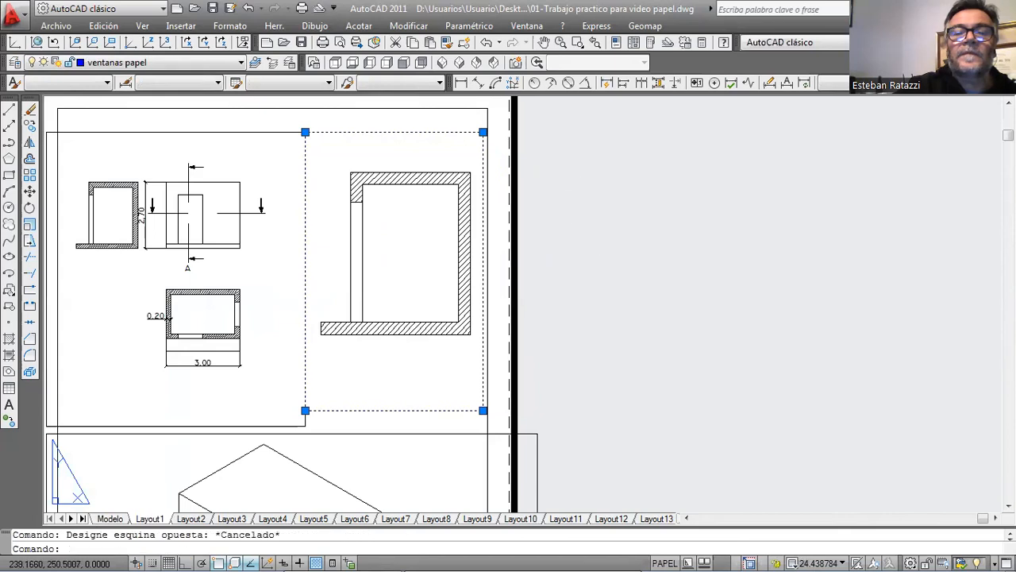
{"action": "key", "text": "Escape"}
{"action": "scroll", "coordinate": [652, 245], "scroll_direction": "down", "scroll_amount": 2}
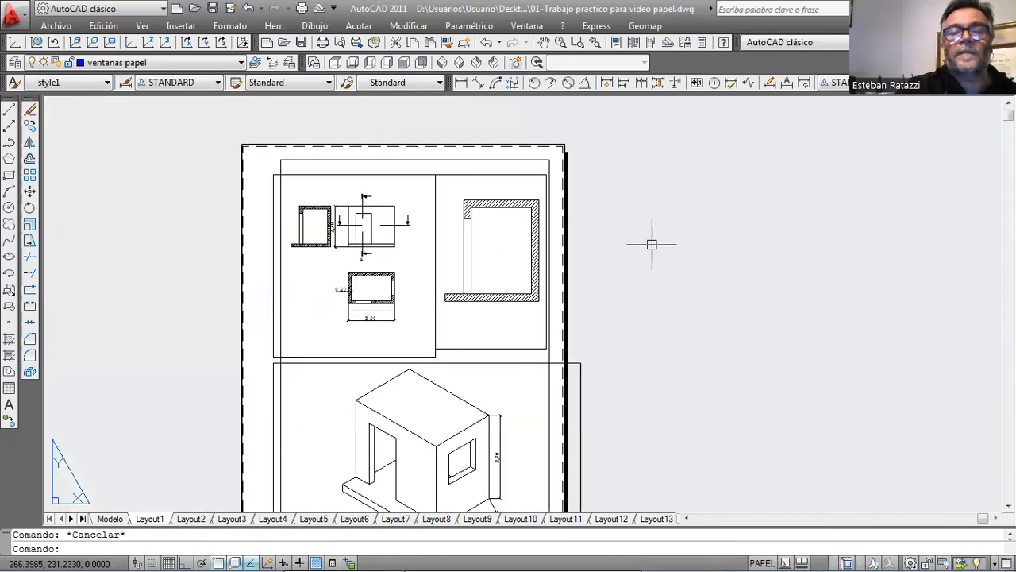
{"action": "scroll", "coordinate": [652, 245], "scroll_direction": "down", "scroll_amount": 3}
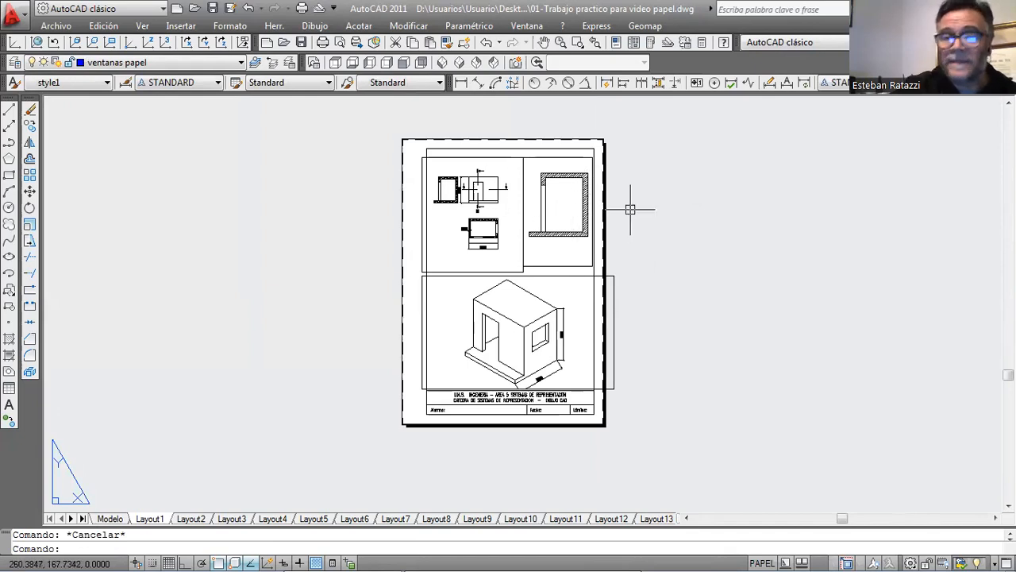
{"action": "scroll", "coordinate": [613, 209], "scroll_direction": "up", "scroll_amount": 2}
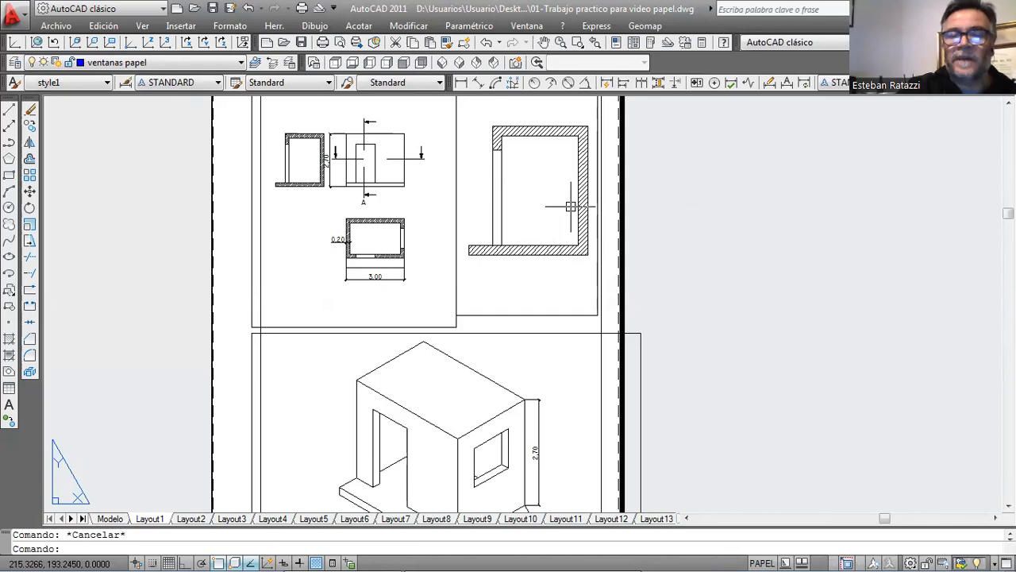
{"action": "middle_click_drag", "start_coordinate": [518, 192], "coordinate": [535, 215]}
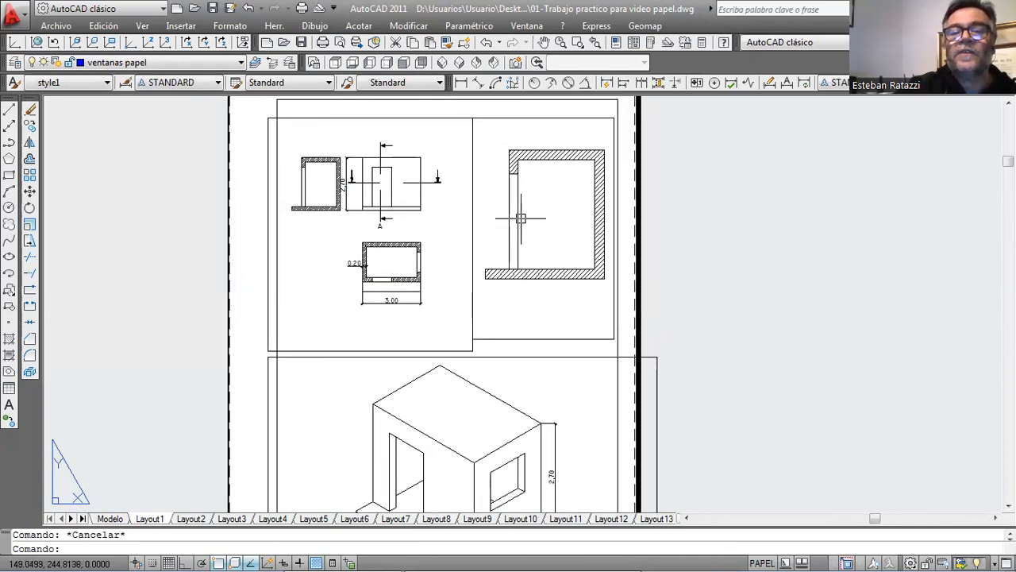
{"action": "double_click", "coordinate": [503, 149]}
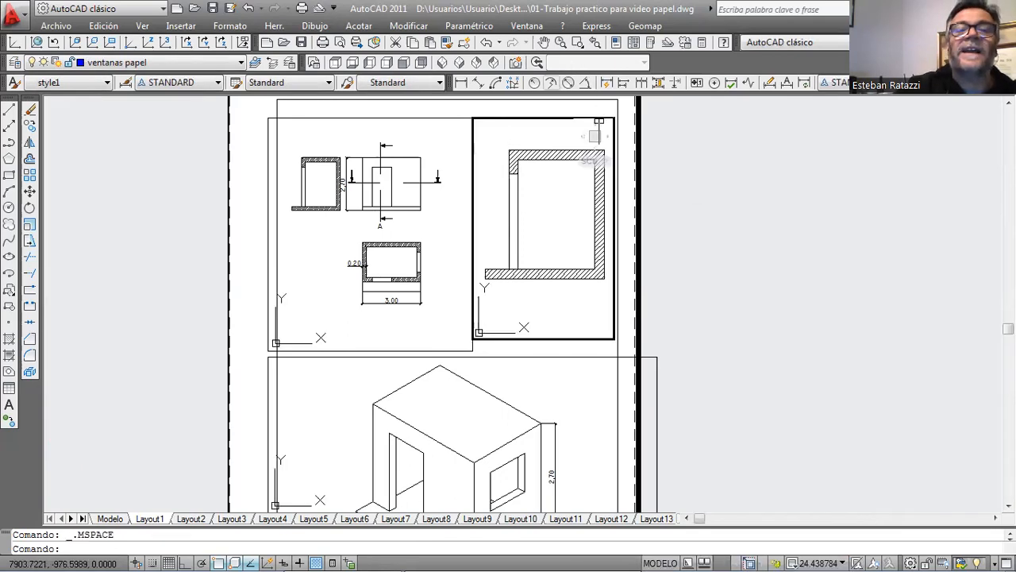
{"action": "left_click", "coordinate": [460, 83]}
{"action": "left_click", "coordinate": [537, 148]}
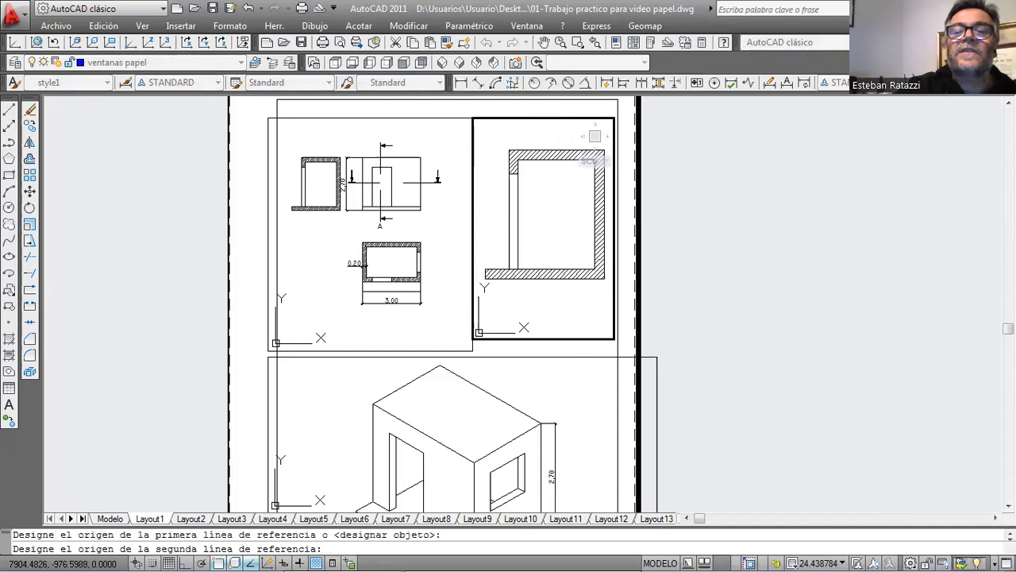
{"action": "left_click", "coordinate": [536, 239]}
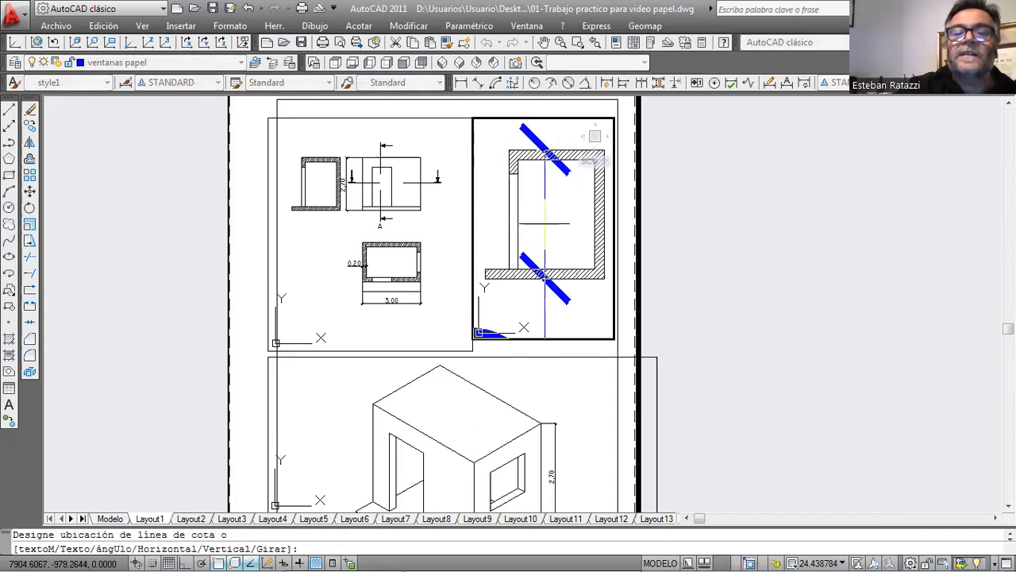
{"action": "key", "text": "Escape"}
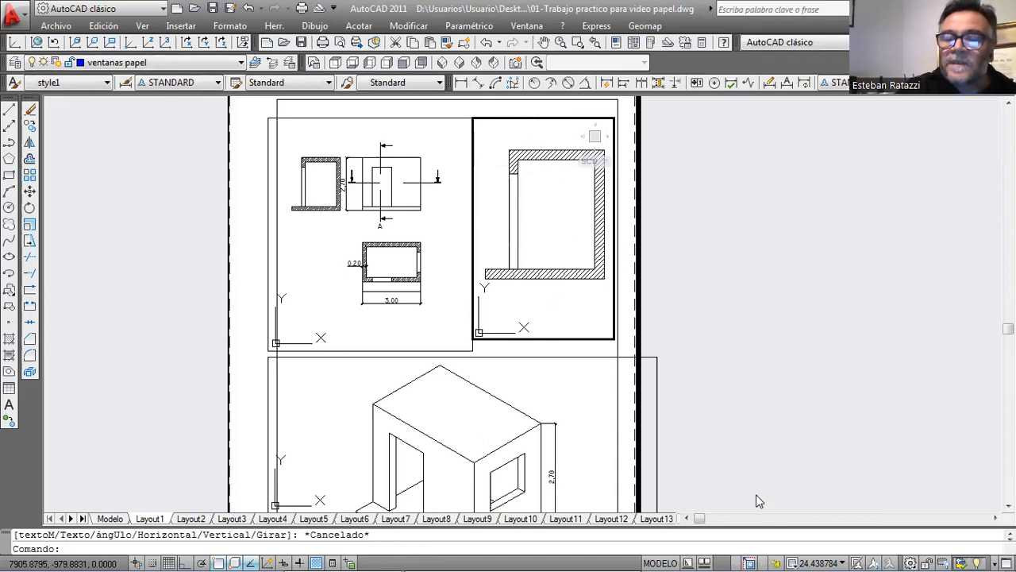
{"action": "double_click", "coordinate": [727, 251]}
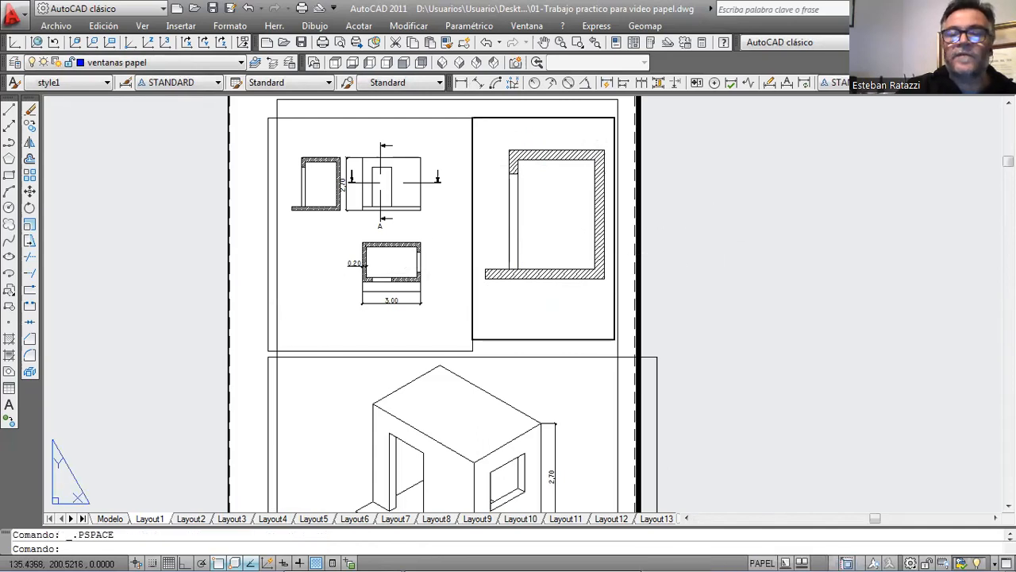
{"action": "double_click", "coordinate": [679, 234]}
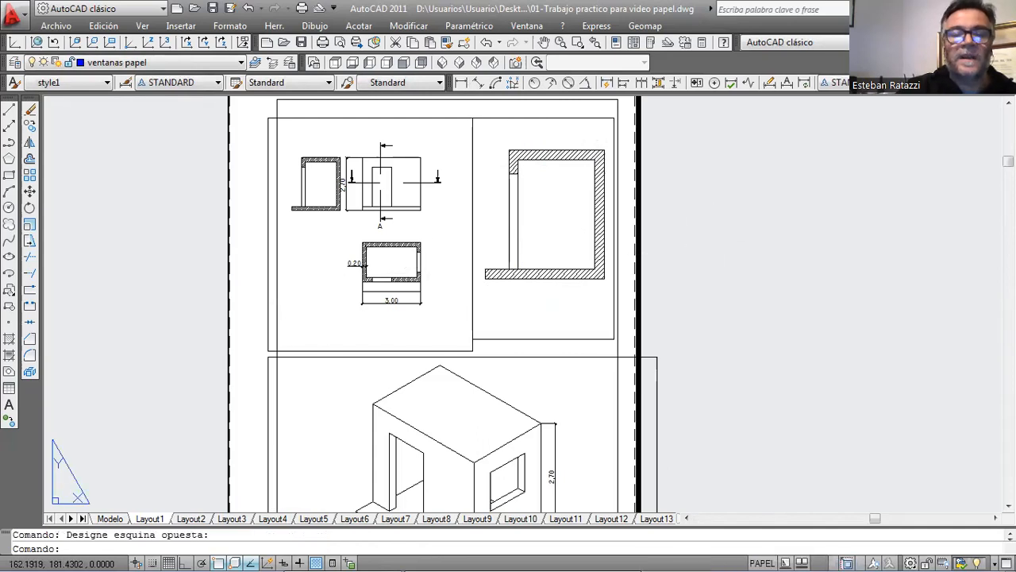
In model space, add a drawing scale named 1:20 SR with 1000 paper units equal to 20 drawing units.
{"action": "left_click", "coordinate": [111, 518]}
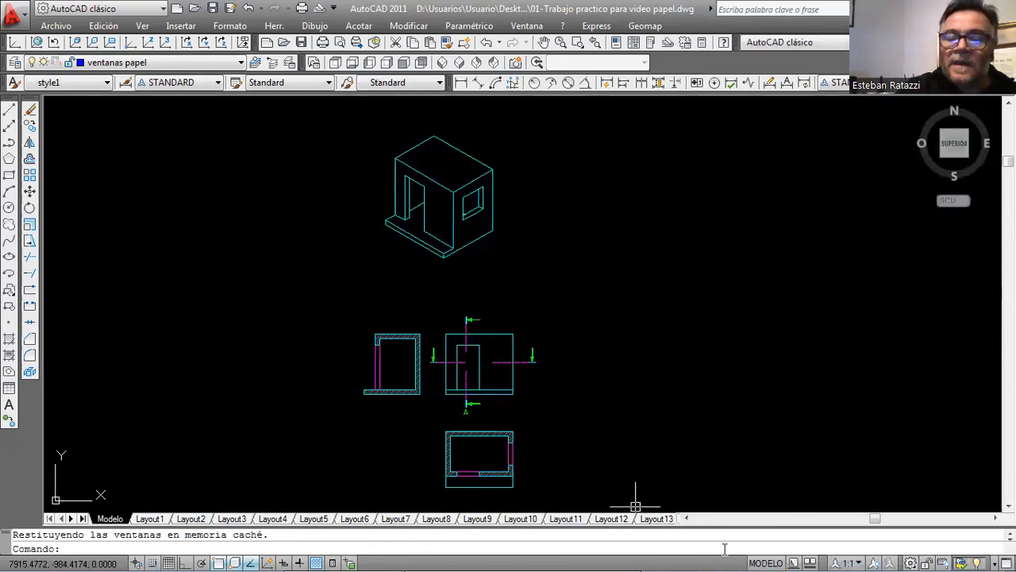
{"action": "left_click", "coordinate": [851, 563]}
{"action": "left_click", "coordinate": [881, 521]}
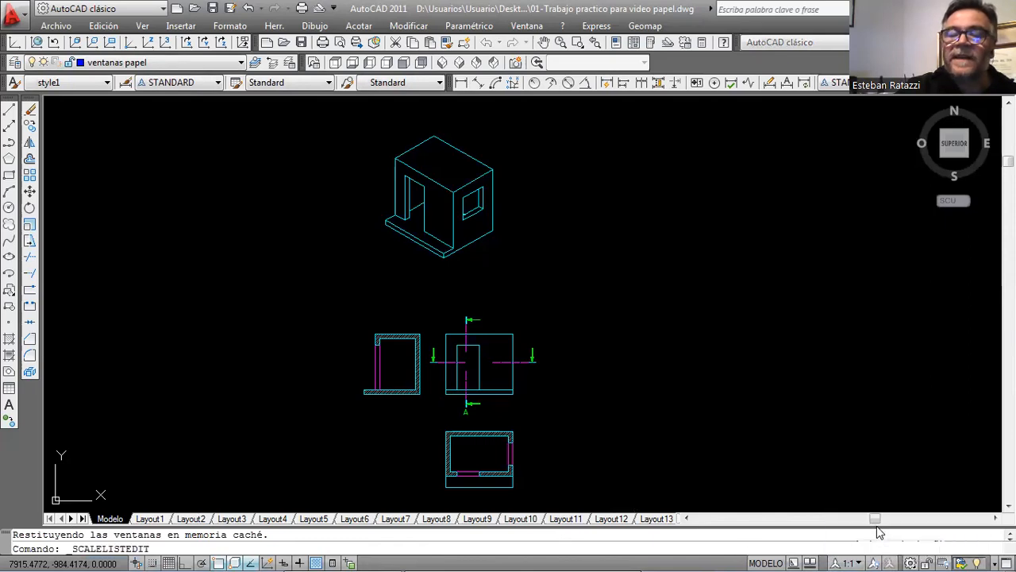
{"action": "left_click", "coordinate": [590, 218]}
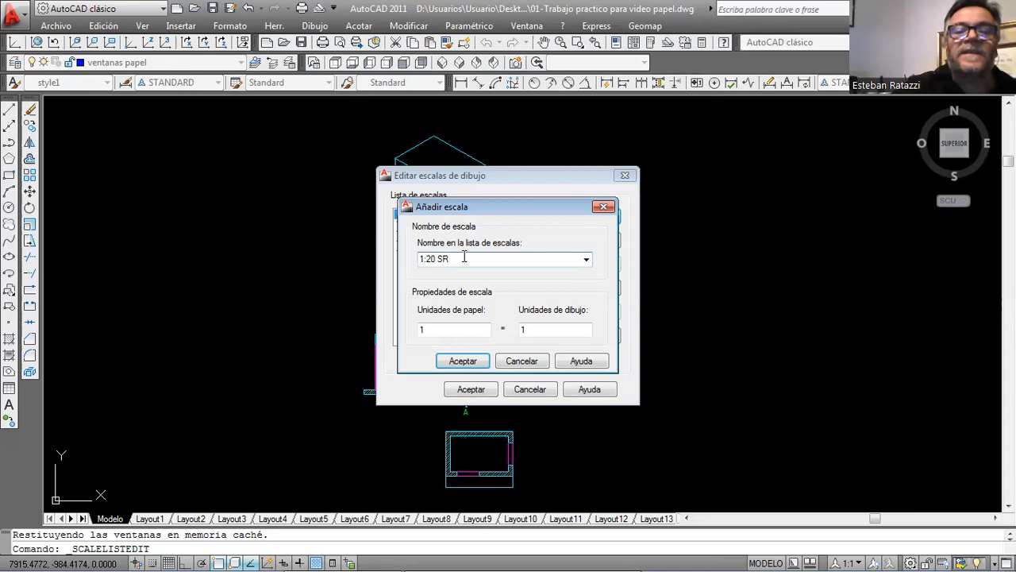
{"action": "left_click", "coordinate": [435, 332]}
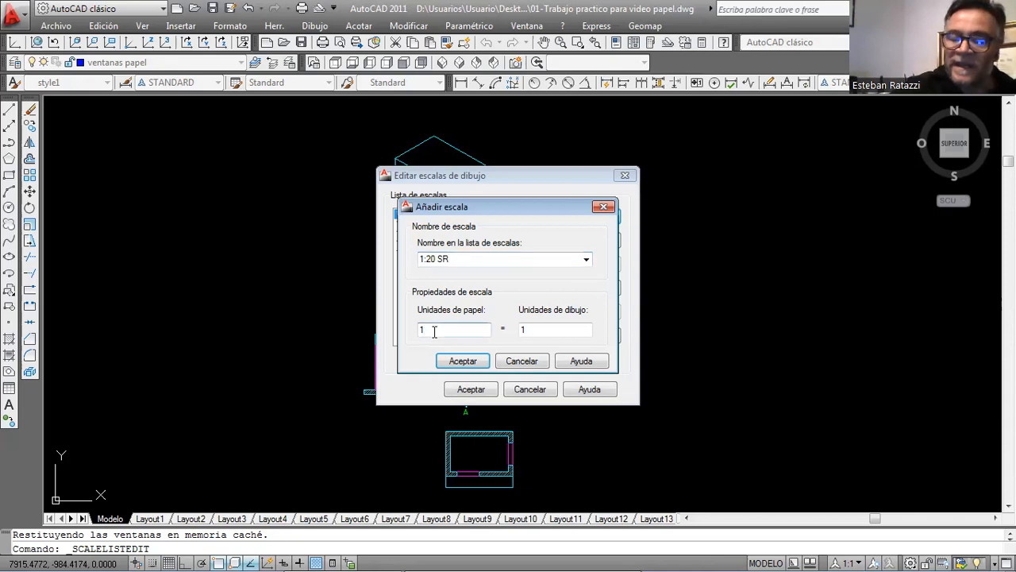
{"action": "type", "text": "000"}
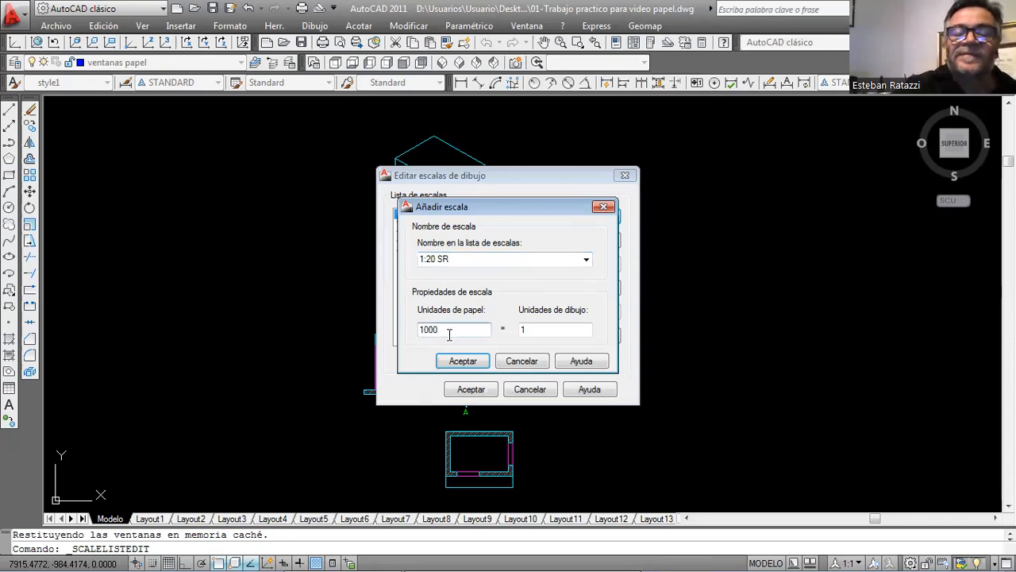
{"action": "left_click", "coordinate": [531, 332]}
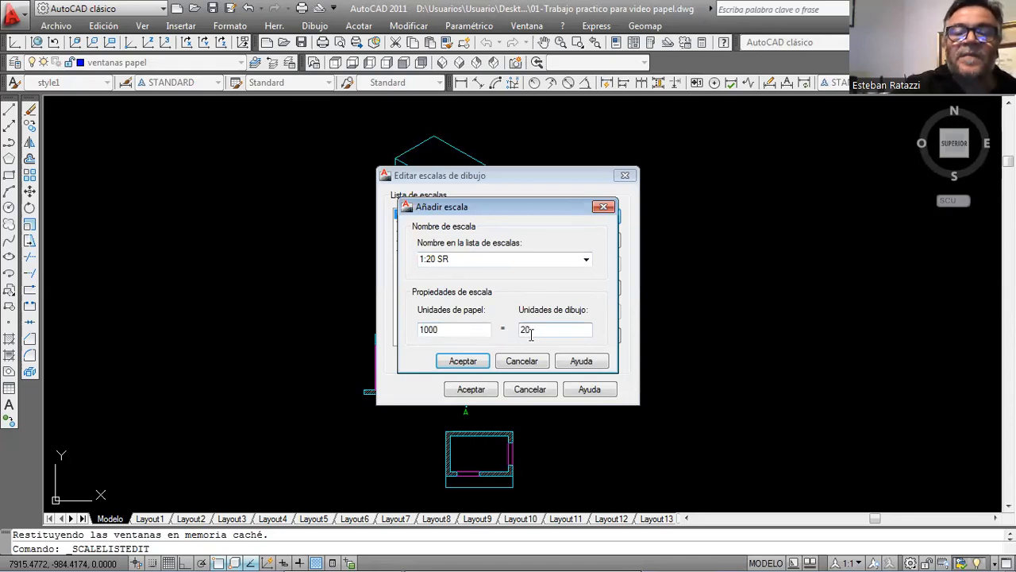
{"action": "type", "text": "20"}
{"action": "left_click", "coordinate": [463, 360]}
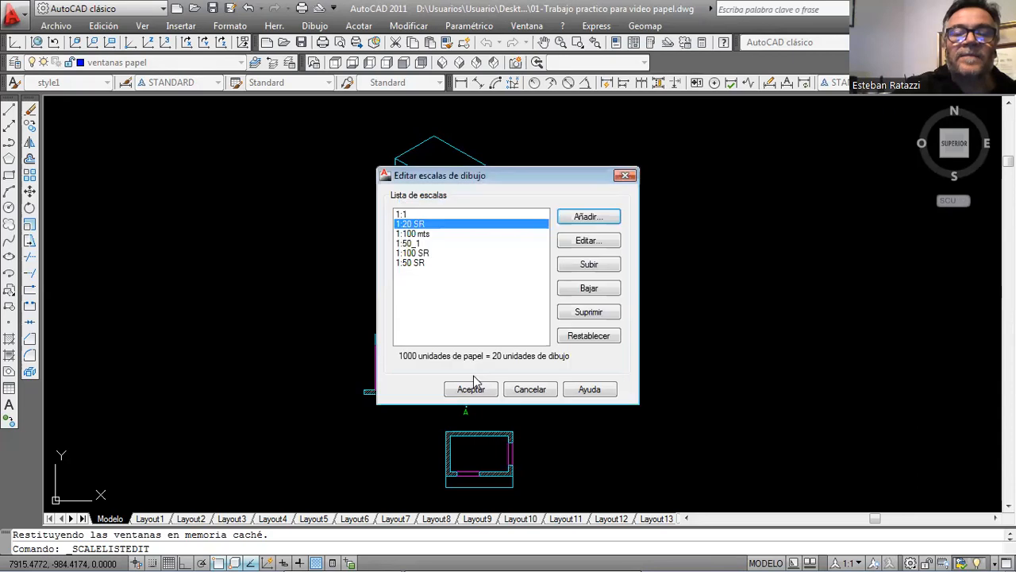
{"action": "left_click", "coordinate": [471, 389]}
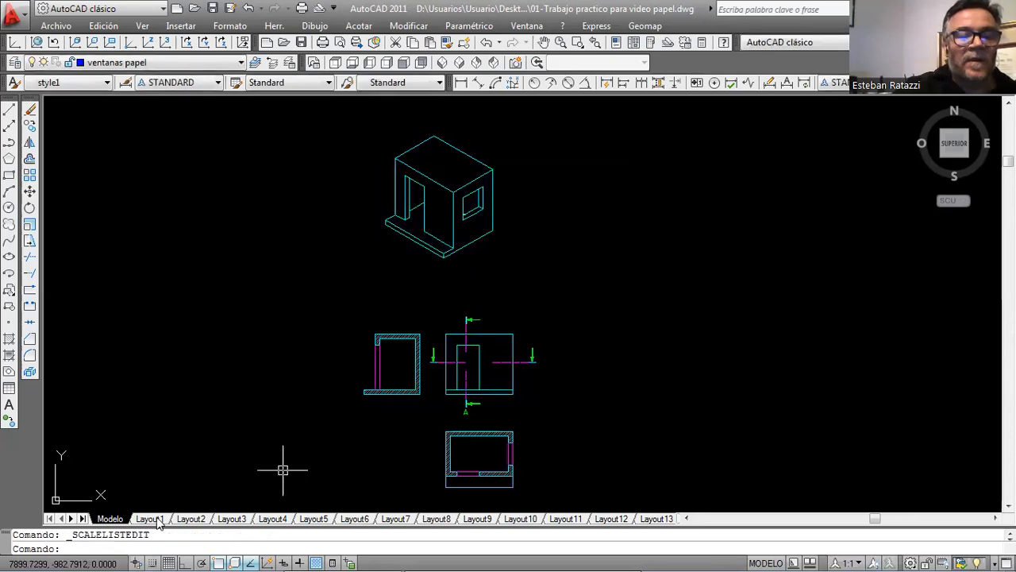
In Layout1, set the enlarged section viewport's scale to 1:20 SR and return to paper space.
{"action": "left_click", "coordinate": [159, 518]}
{"action": "double_click", "coordinate": [548, 306]}
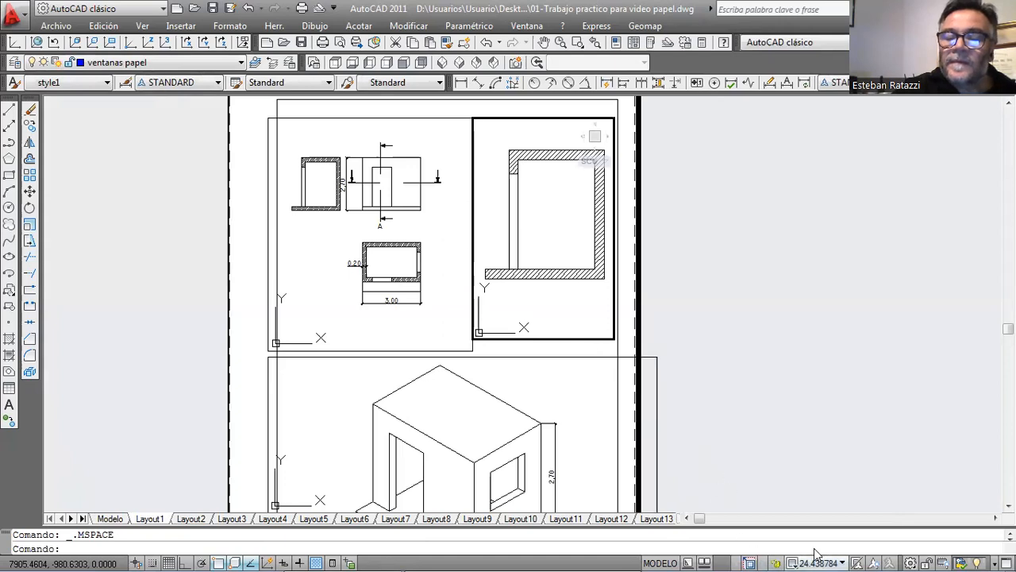
{"action": "left_click", "coordinate": [843, 556]}
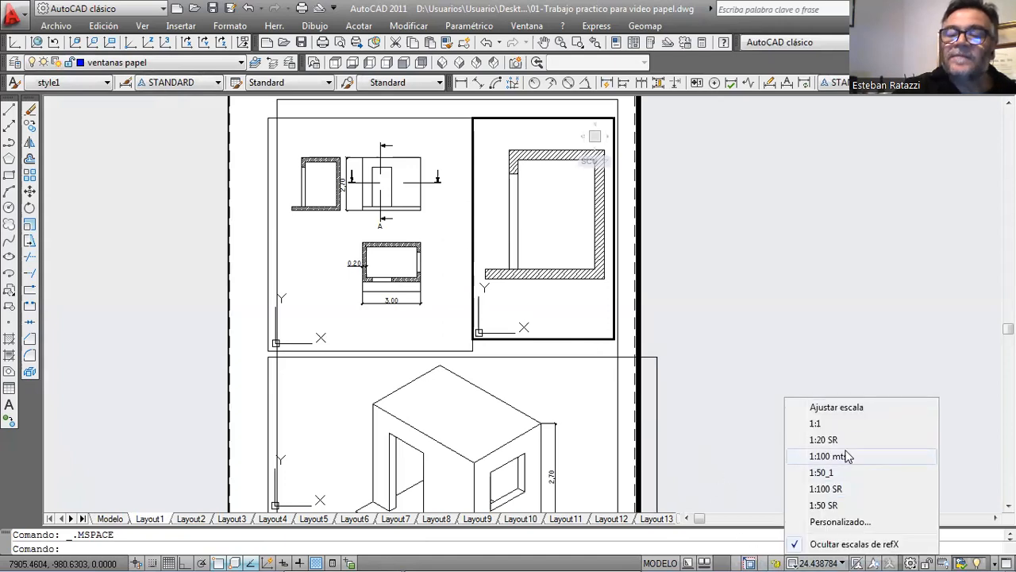
{"action": "left_click", "coordinate": [824, 439]}
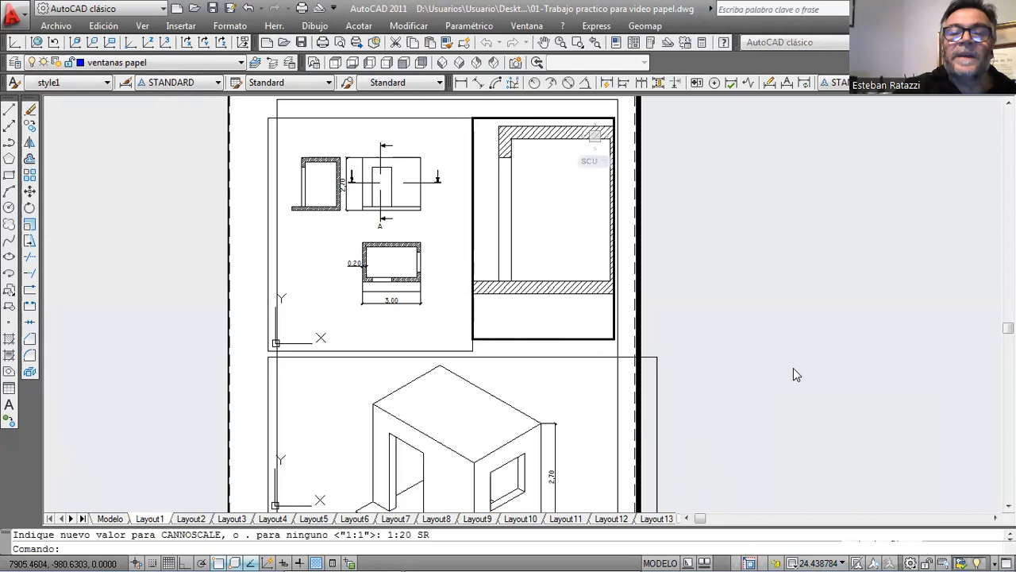
{"action": "double_click", "coordinate": [695, 271]}
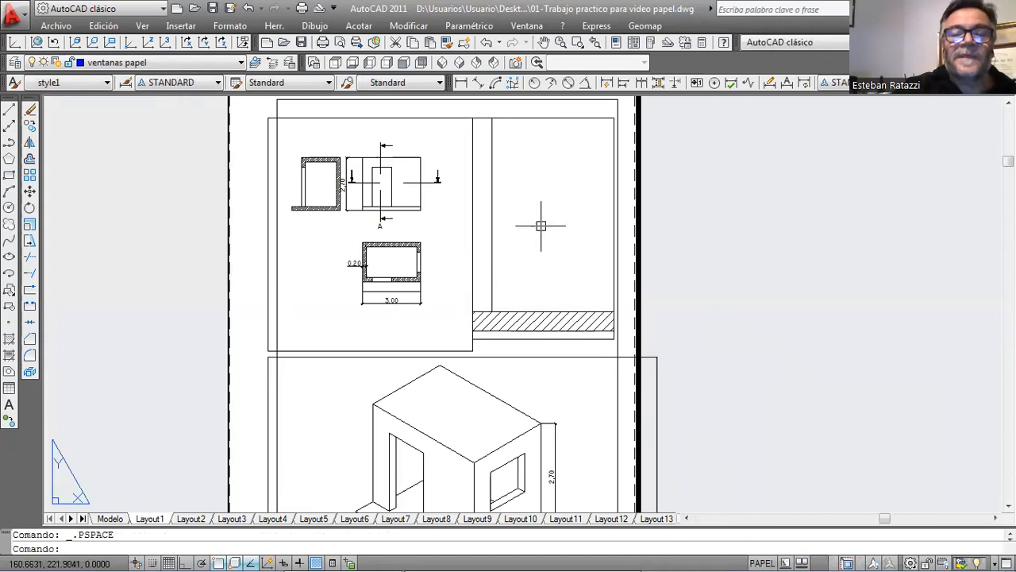
Shrink the orthographic views' viewport, narrowing it to just beyond the elevation and aligning its bottom edge with the section viewport.
{"action": "left_click", "coordinate": [473, 230]}
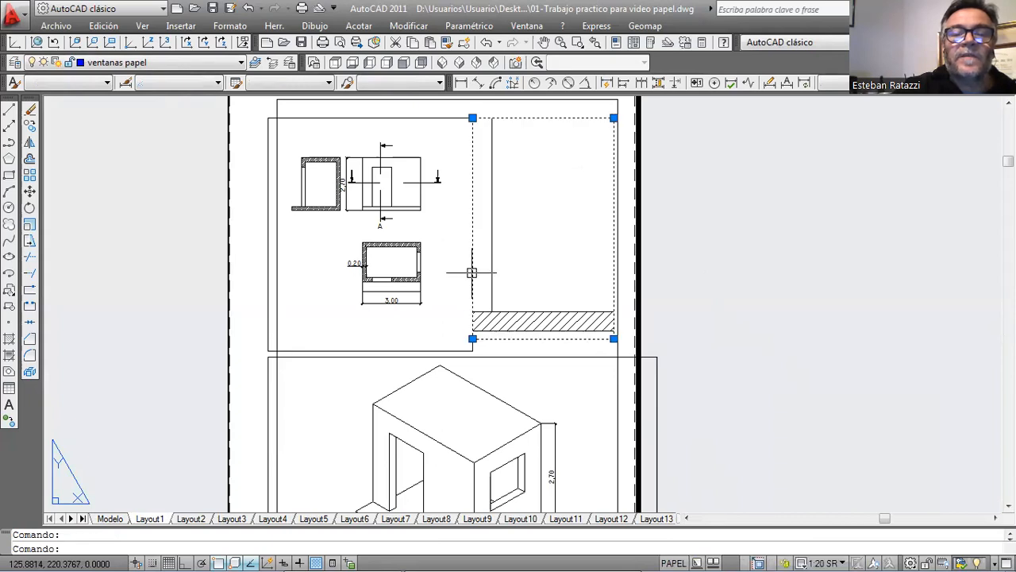
{"action": "left_click", "coordinate": [442, 350]}
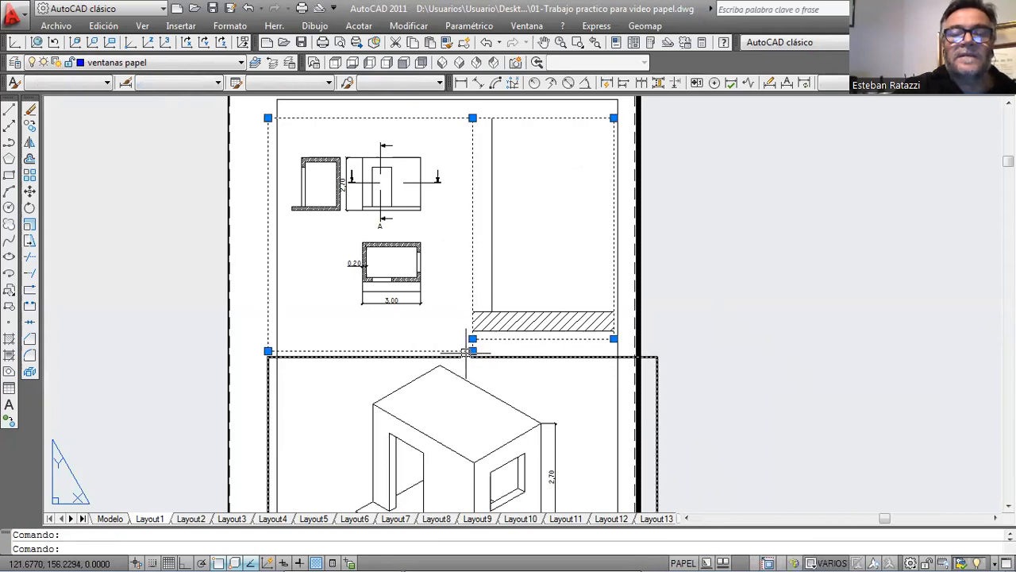
{"action": "left_click", "coordinate": [473, 351]}
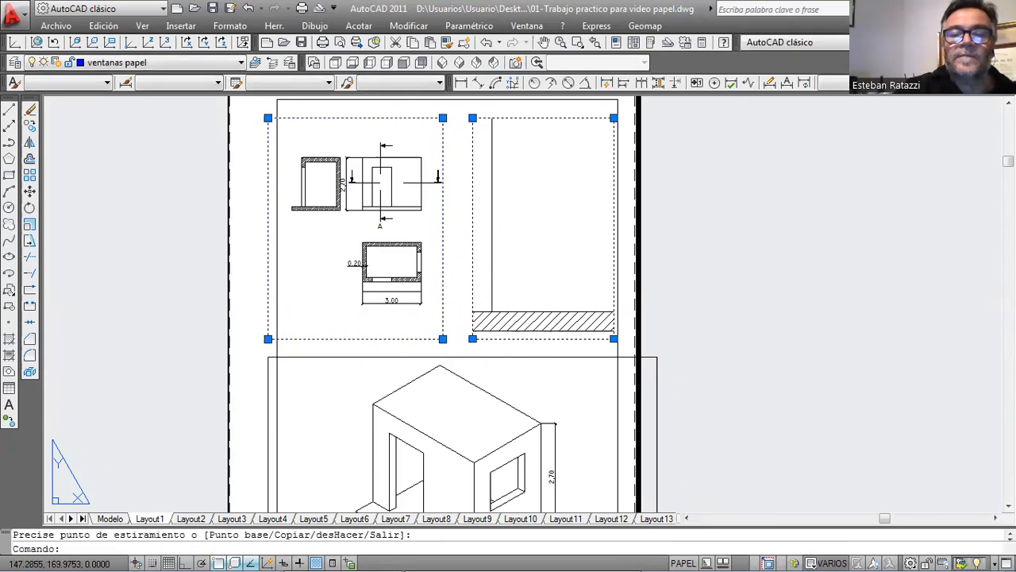
{"action": "double_click", "coordinate": [546, 341]}
Stretch the section viewport downward past the isometric viewport's top edge and widen it to meet the narrowed orthographic viewport.
{"action": "left_click", "coordinate": [472, 339]}
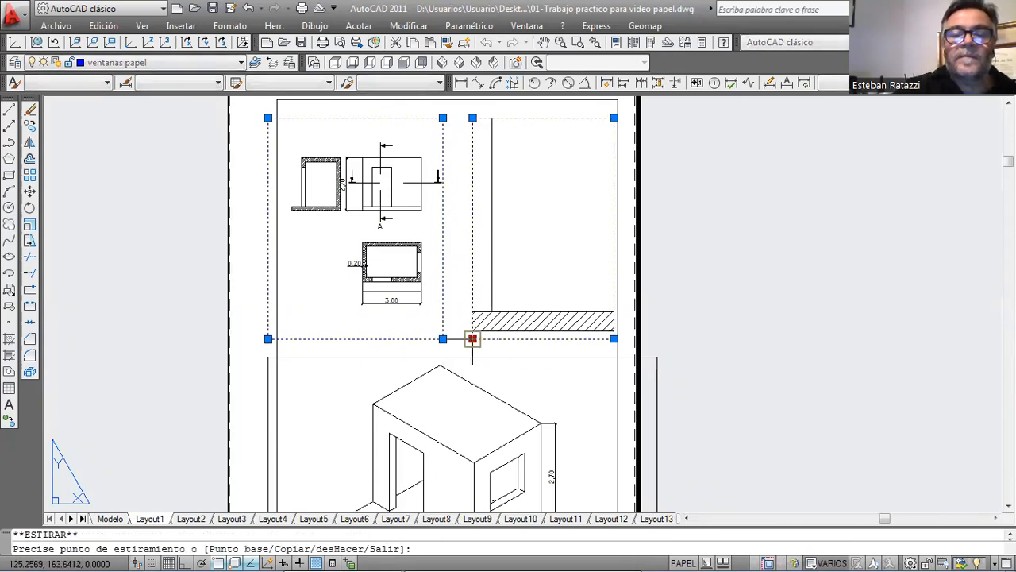
{"action": "left_click", "coordinate": [484, 371]}
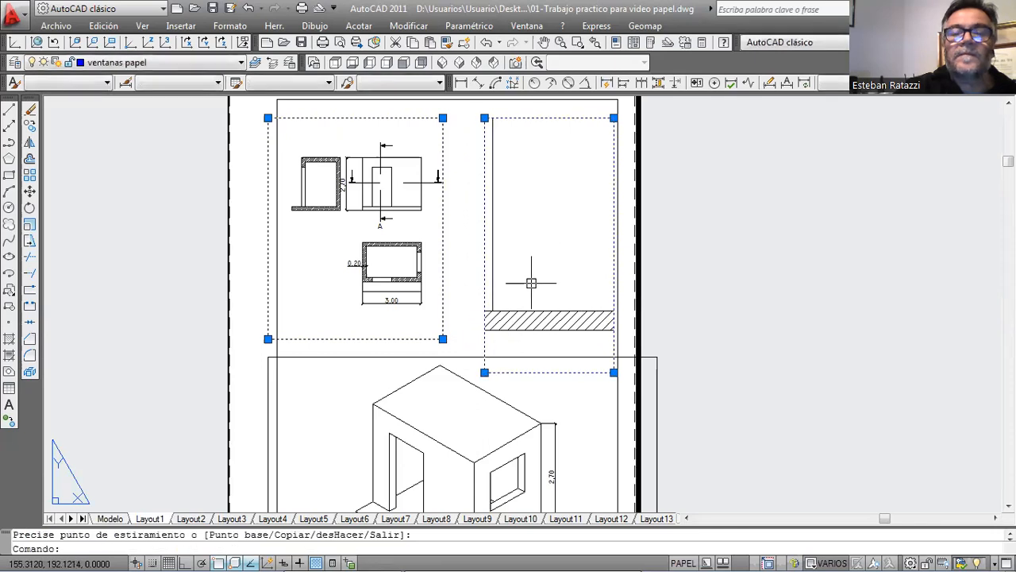
{"action": "left_click", "coordinate": [485, 118]}
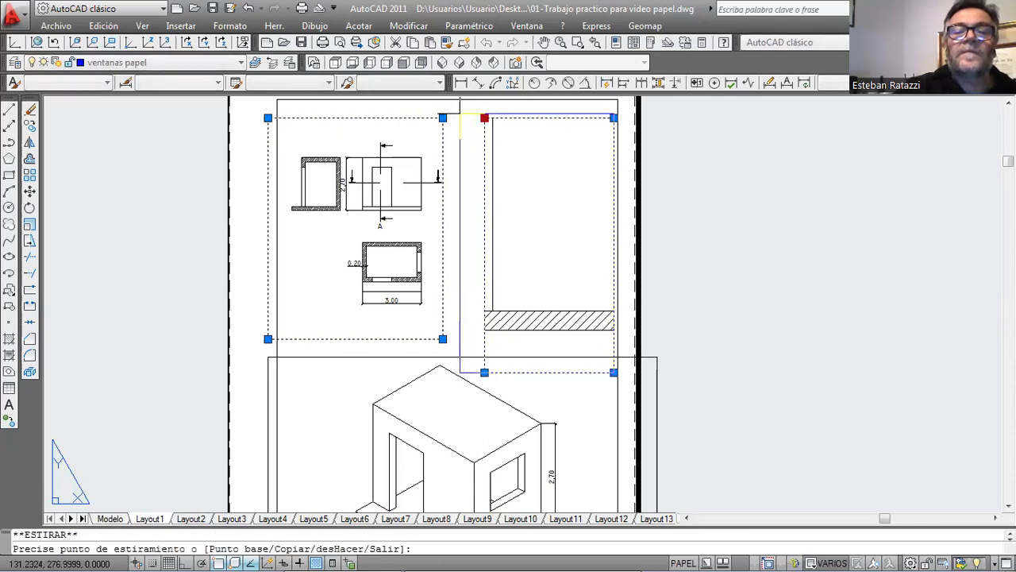
{"action": "left_click", "coordinate": [441, 111]}
Reposition the section inside its enlarged viewport so the lintel and floor slab both fit, and return to paper space.
{"action": "double_click", "coordinate": [526, 170]}
{"action": "mouse_move", "coordinate": [526, 170]}
{"action": "middle_mouse_down"}
{"action": "mouse_move", "coordinate": [526, 215]}
{"action": "mouse_move", "coordinate": [542, 206]}
{"action": "middle_mouse_up"}
{"action": "double_click", "coordinate": [681, 226]}
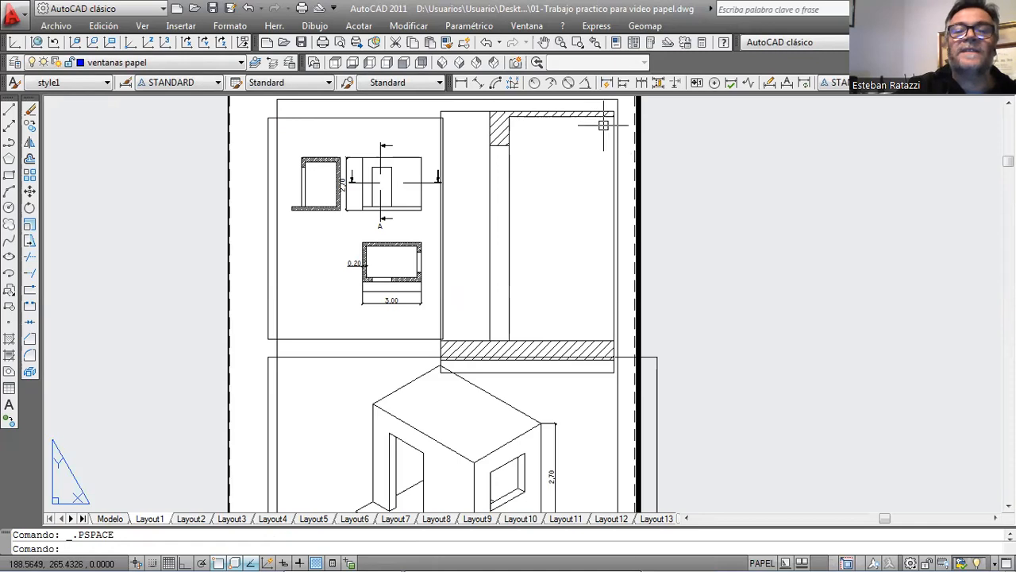
Add a vertical linear dimension inside the section viewport for the door opening, from the lintel's underside to the floor slab.
{"action": "double_click", "coordinate": [579, 176]}
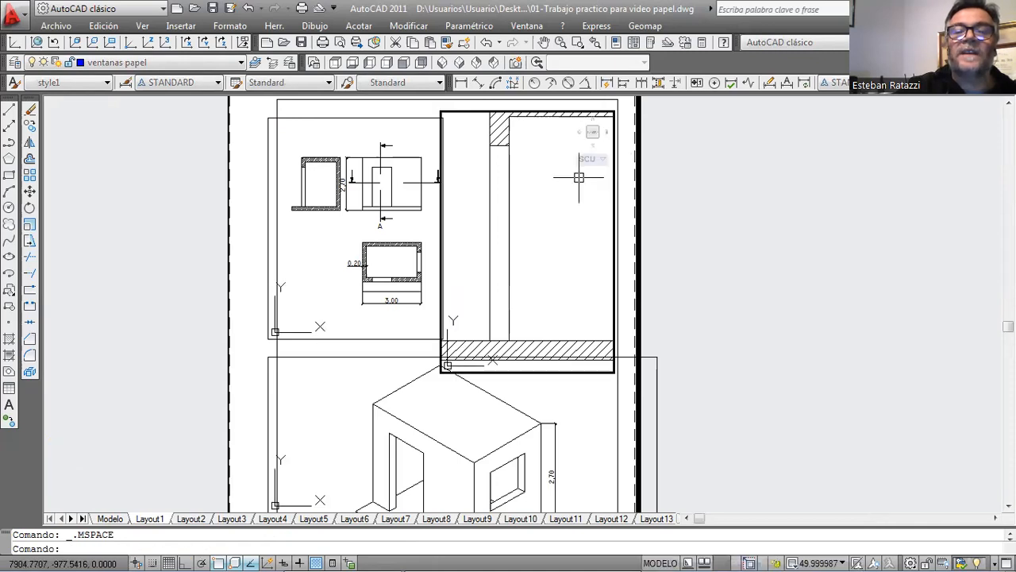
{"action": "left_click", "coordinate": [461, 84]}
{"action": "left_click", "coordinate": [508, 145]}
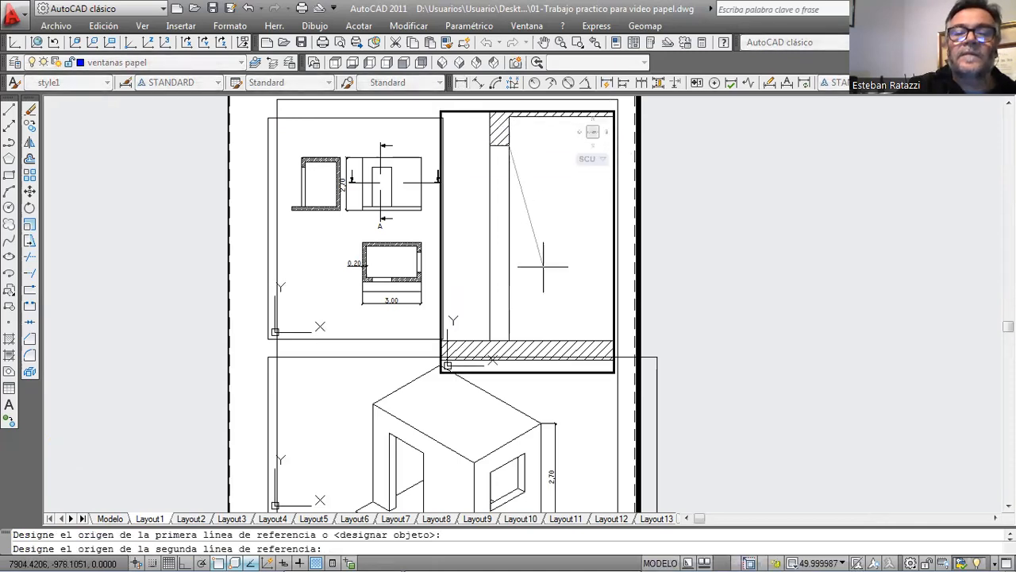
{"action": "left_click", "coordinate": [508, 340]}
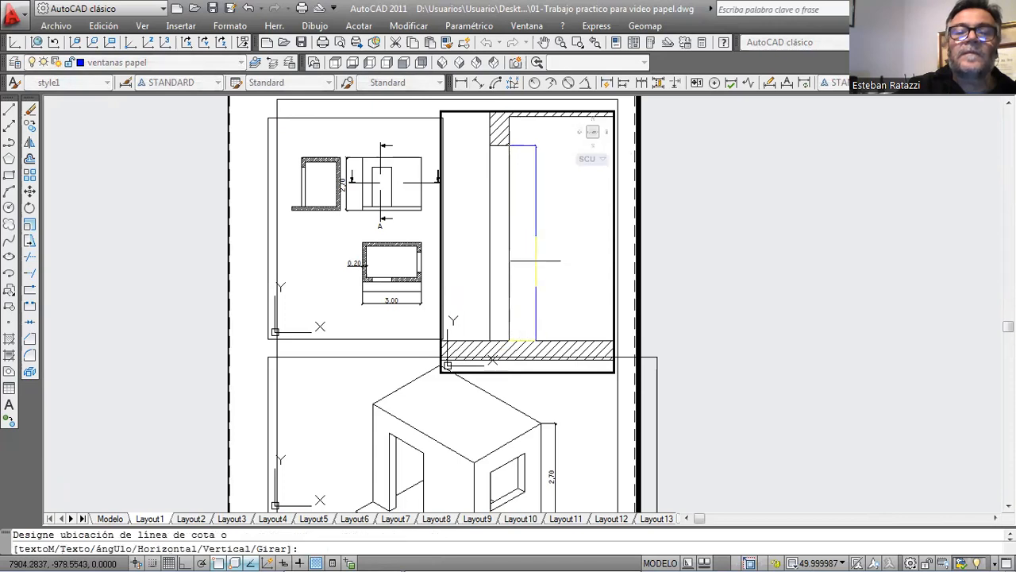
{"action": "left_click", "coordinate": [535, 268]}
{"action": "double_click", "coordinate": [736, 218]}
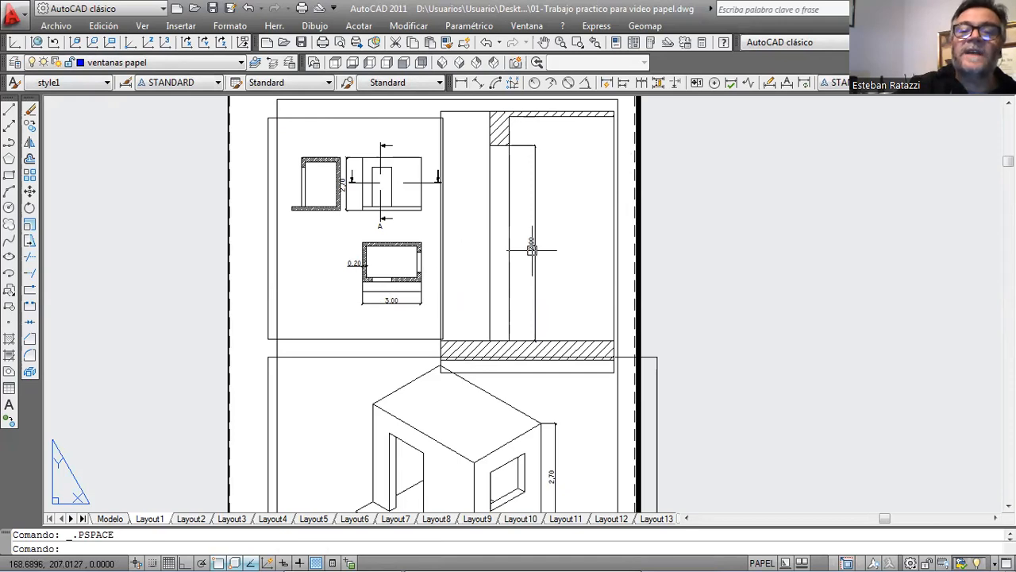
Compare the new section dimension's text size with the dimensions in the other viewports across the whole sheet.
{"action": "scroll", "coordinate": [532, 250], "scroll_direction": "up", "scroll_amount": 3}
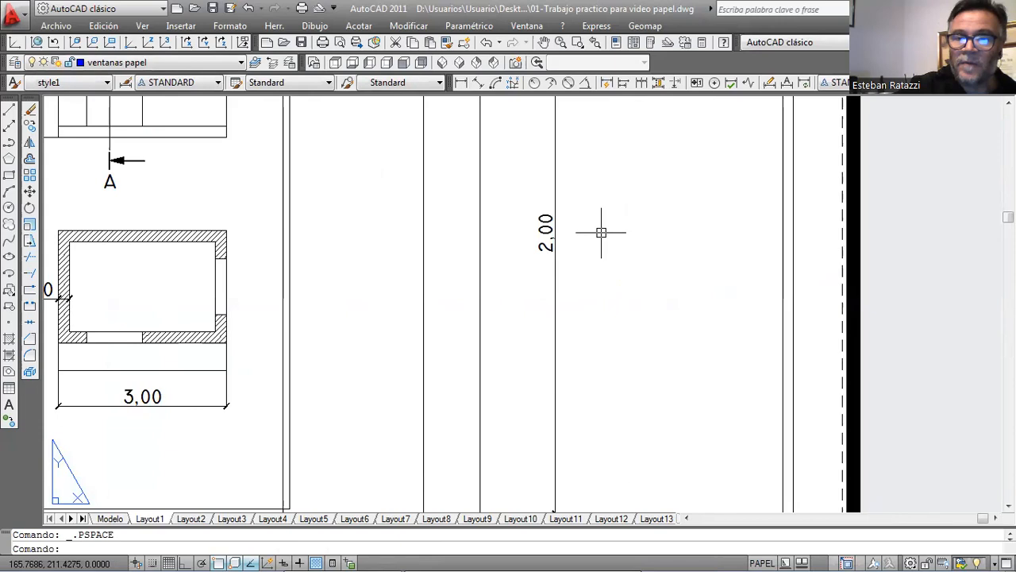
{"action": "scroll", "coordinate": [598, 228], "scroll_direction": "down", "scroll_amount": 3}
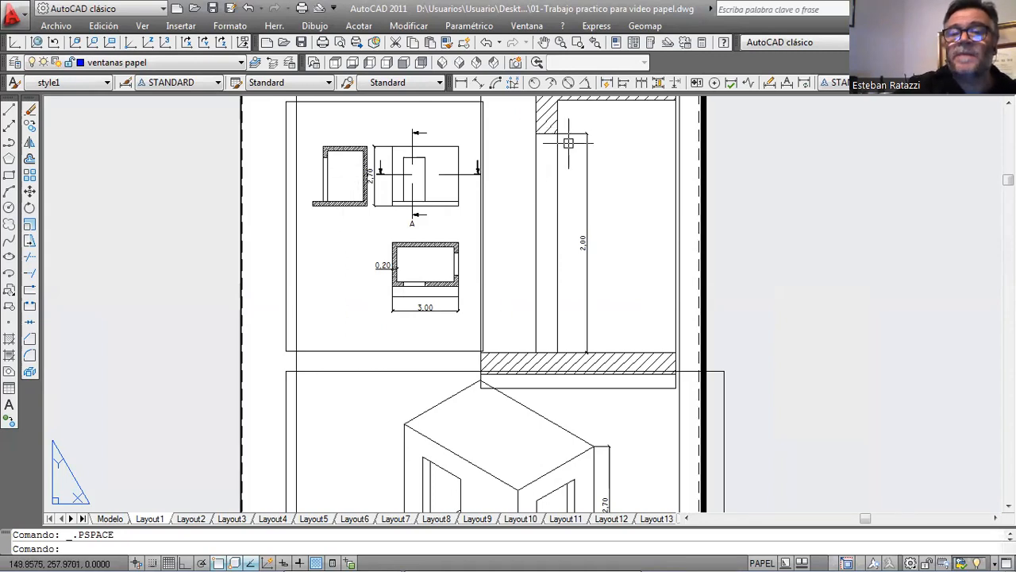
{"action": "middle_click_drag", "start_coordinate": [617, 164], "coordinate": [592, 215]}
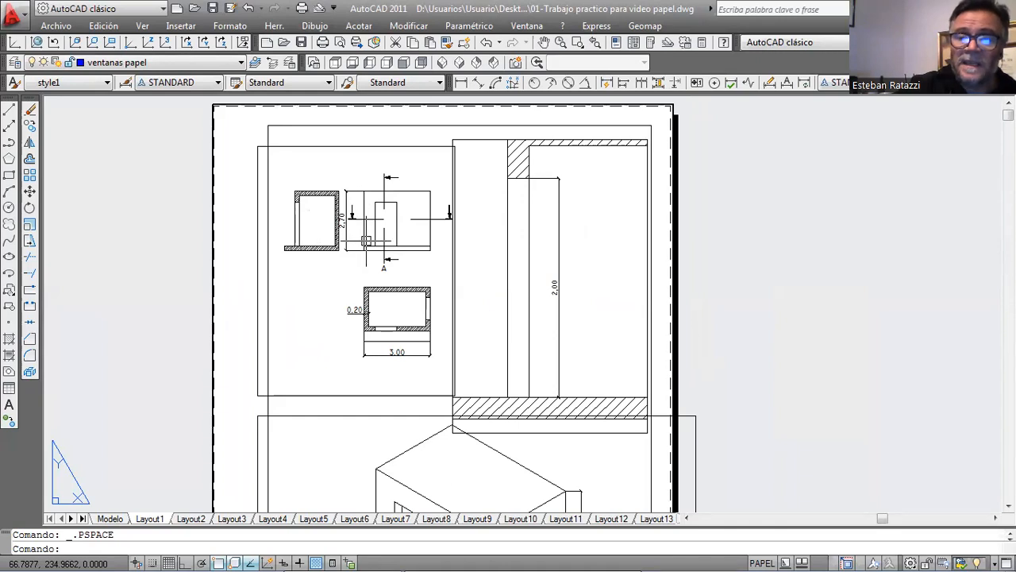
{"action": "double_click", "coordinate": [366, 241]}
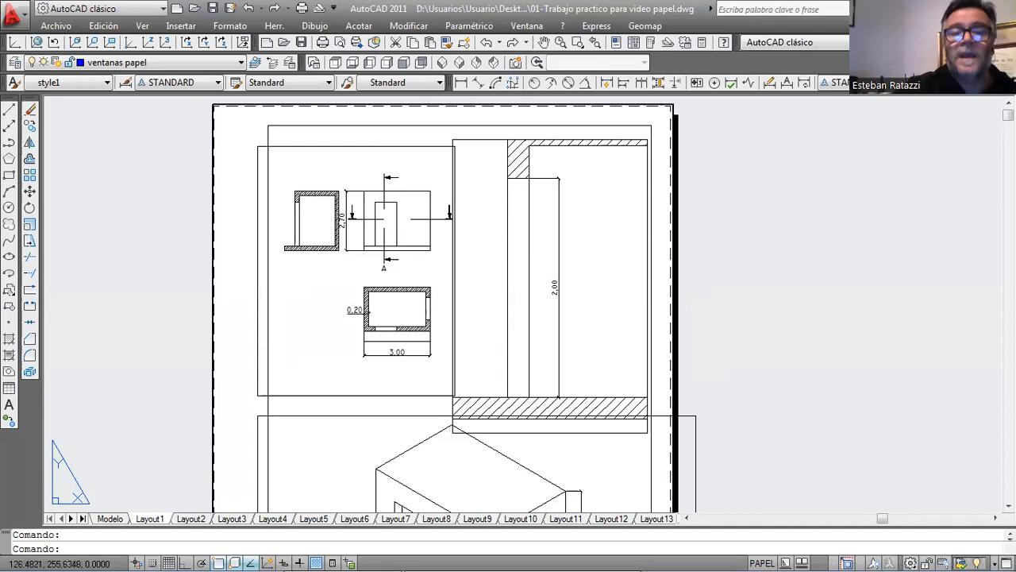
{"action": "scroll", "coordinate": [508, 220], "scroll_direction": "down", "scroll_amount": 2}
{"action": "middle_click_drag", "start_coordinate": [504, 214], "coordinate": [484, 196]}
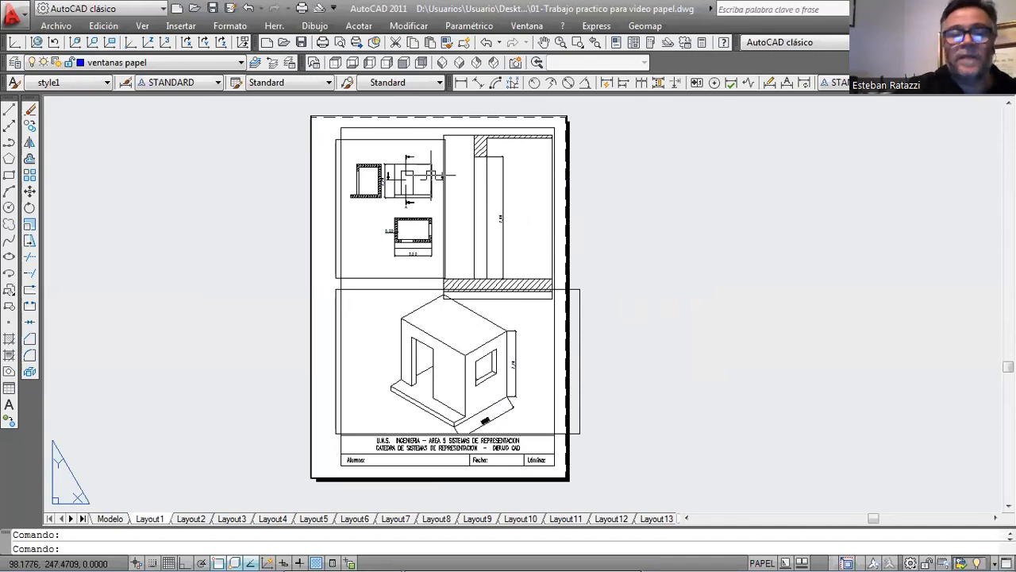
Make the style1 text style annotative from model space and return to Layout1.
{"action": "left_click", "coordinate": [110, 519]}
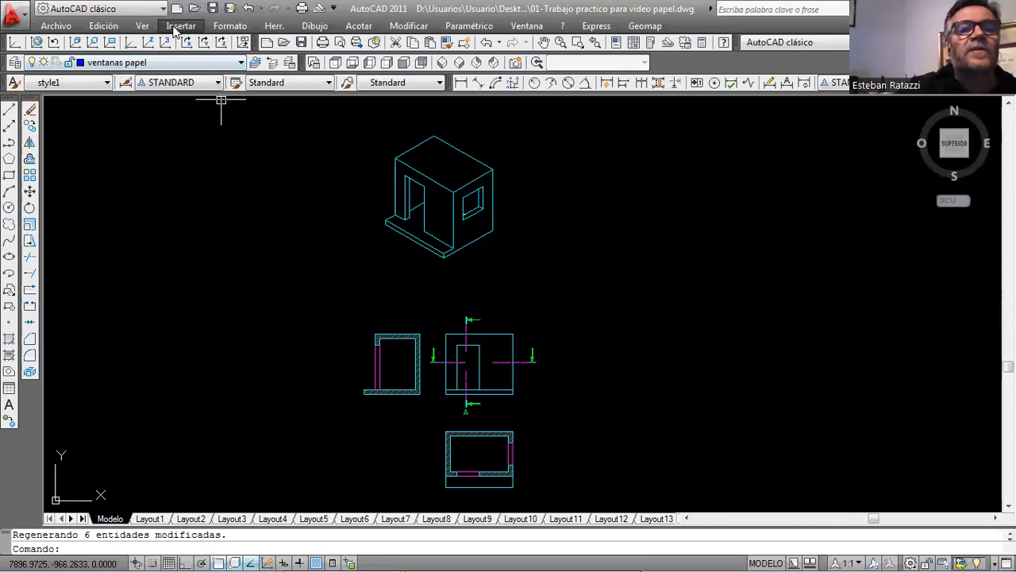
{"action": "left_click", "coordinate": [230, 25]}
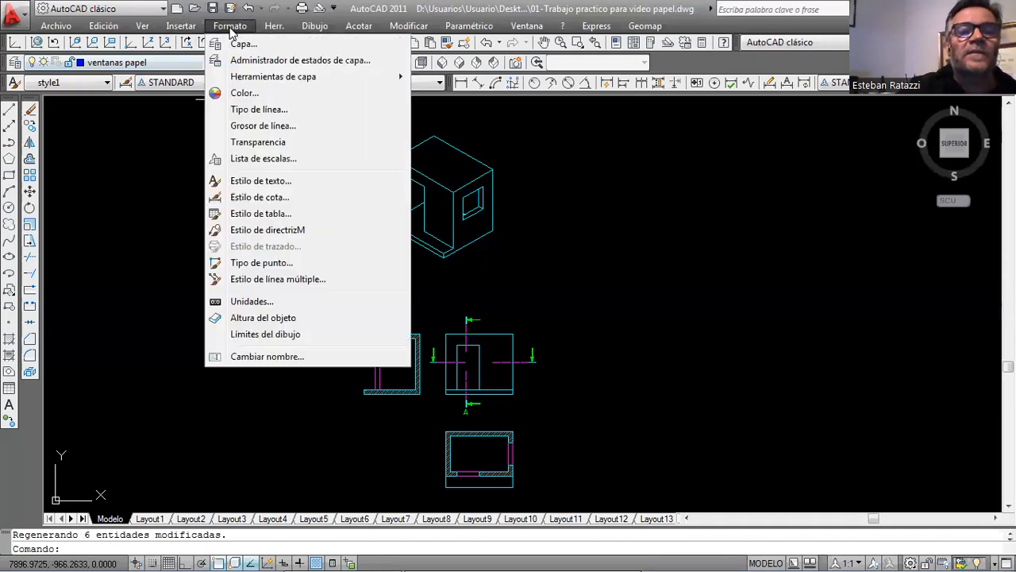
{"action": "left_click", "coordinate": [291, 184]}
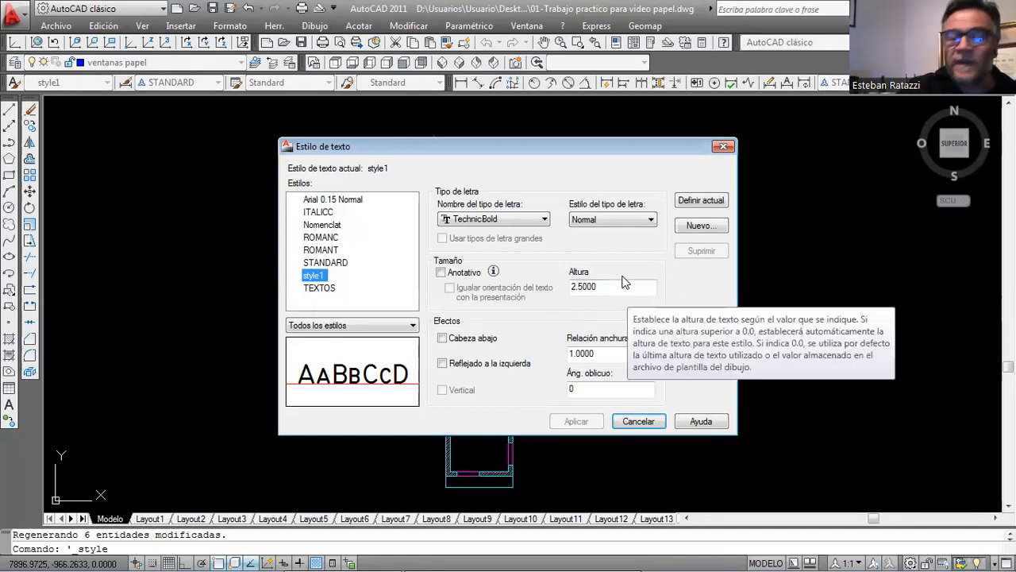
{"action": "left_click", "coordinate": [441, 272]}
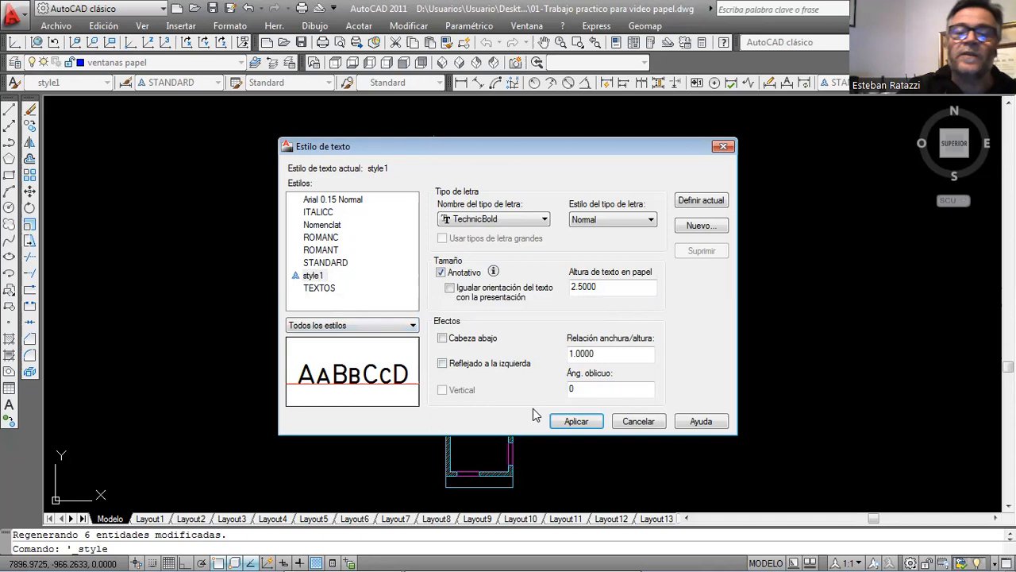
{"action": "left_click", "coordinate": [577, 425]}
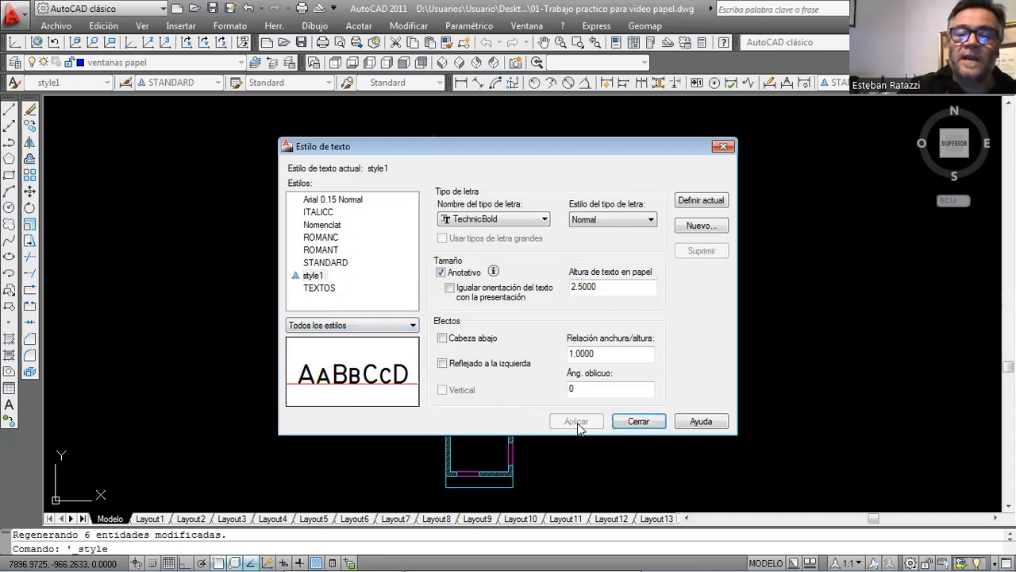
{"action": "left_click", "coordinate": [639, 421]}
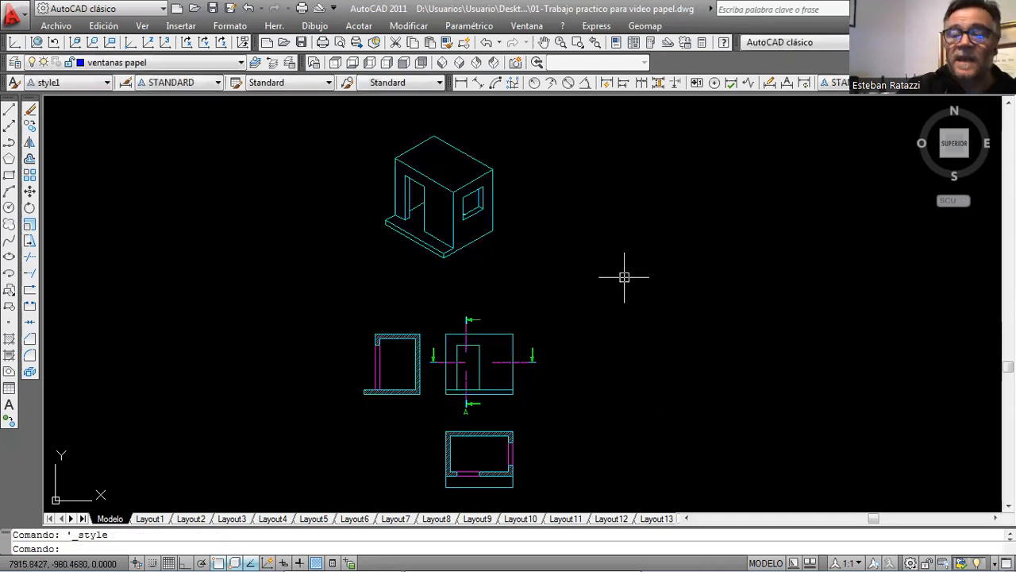
{"action": "left_click", "coordinate": [151, 519]}
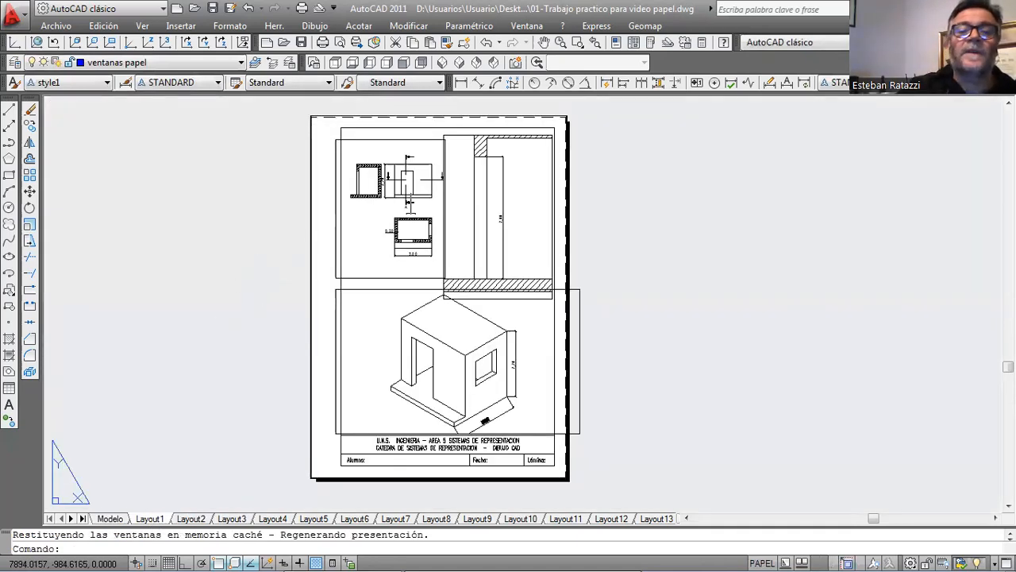
Add the single-line text "Isometria" with no rotation beside the house inside the isometric viewport.
{"action": "scroll", "coordinate": [475, 399], "scroll_direction": "up", "scroll_amount": 2}
{"action": "middle_click_drag", "start_coordinate": [601, 355], "coordinate": [571, 244]}
{"action": "double_click", "coordinate": [538, 214]}
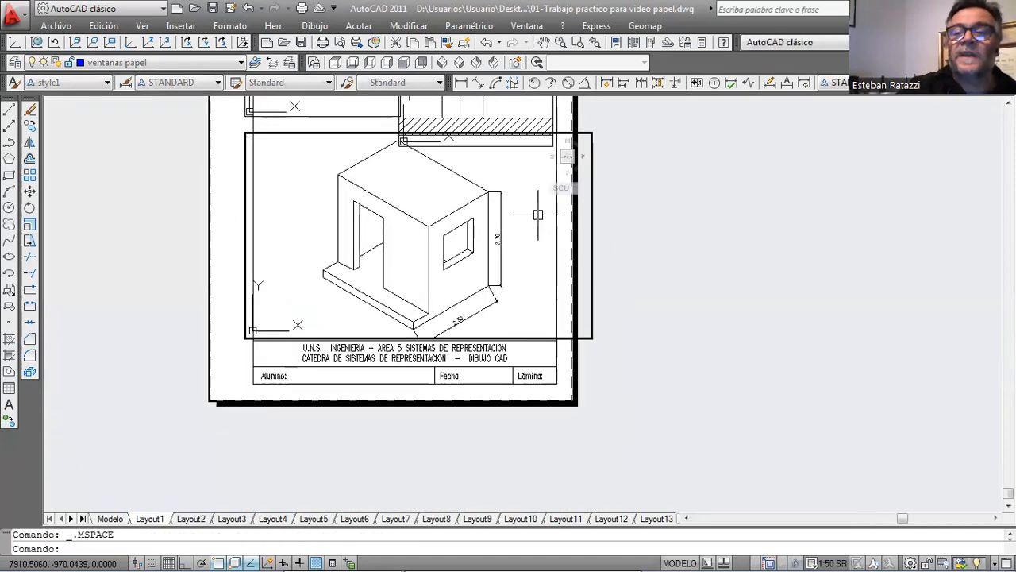
{"action": "left_click", "coordinate": [315, 25]}
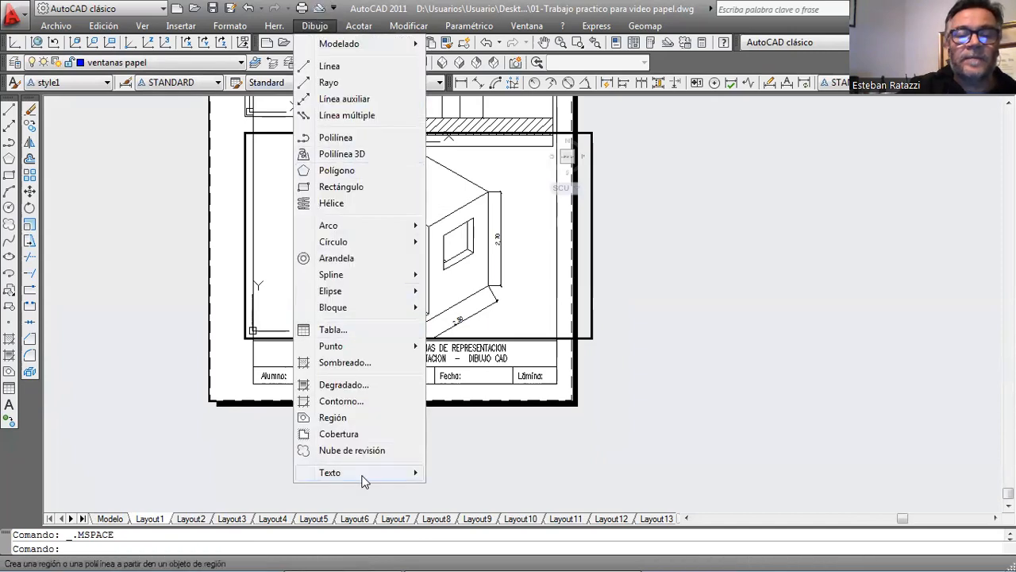
{"action": "mouse_move", "coordinate": [362, 476]}
{"action": "left_click", "coordinate": [526, 490]}
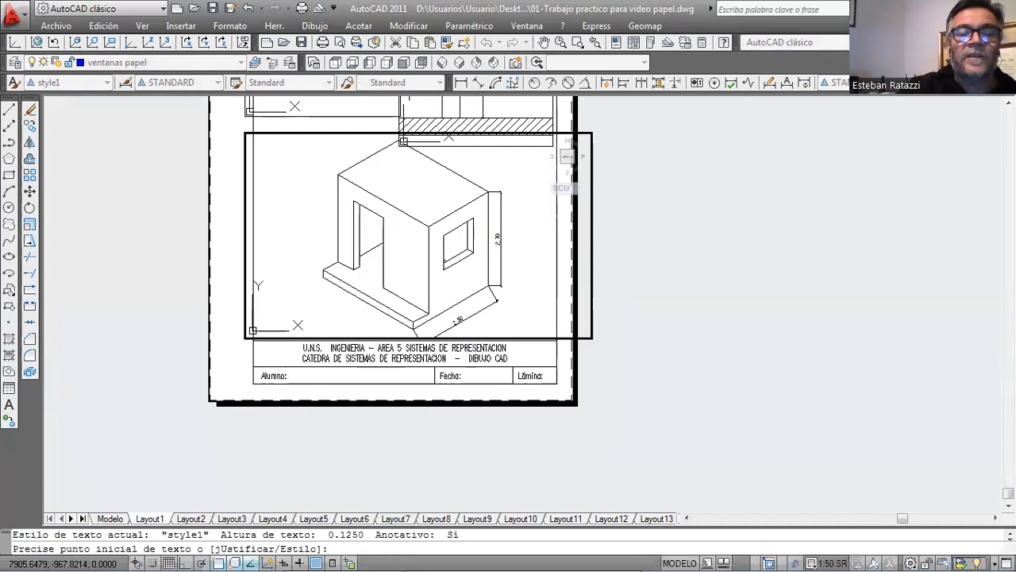
{"action": "left_click", "coordinate": [267, 236]}
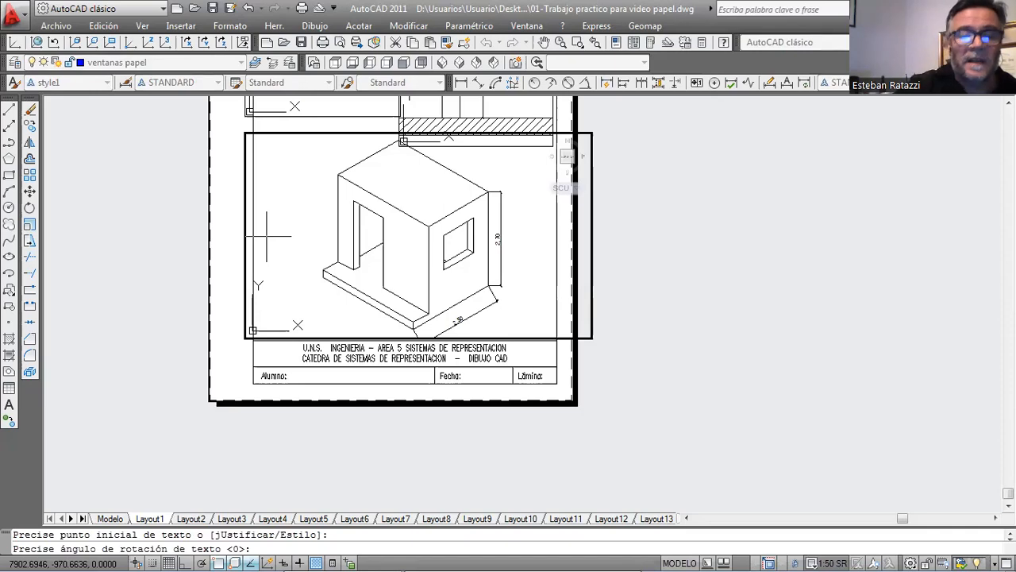
{"action": "key", "text": "Return"}
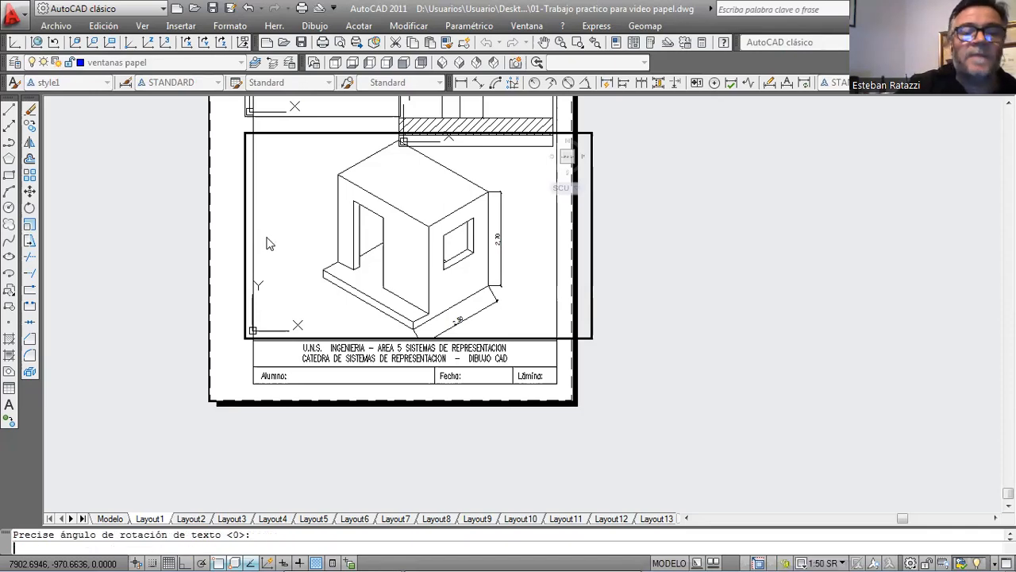
{"action": "type", "text": "Esc "}
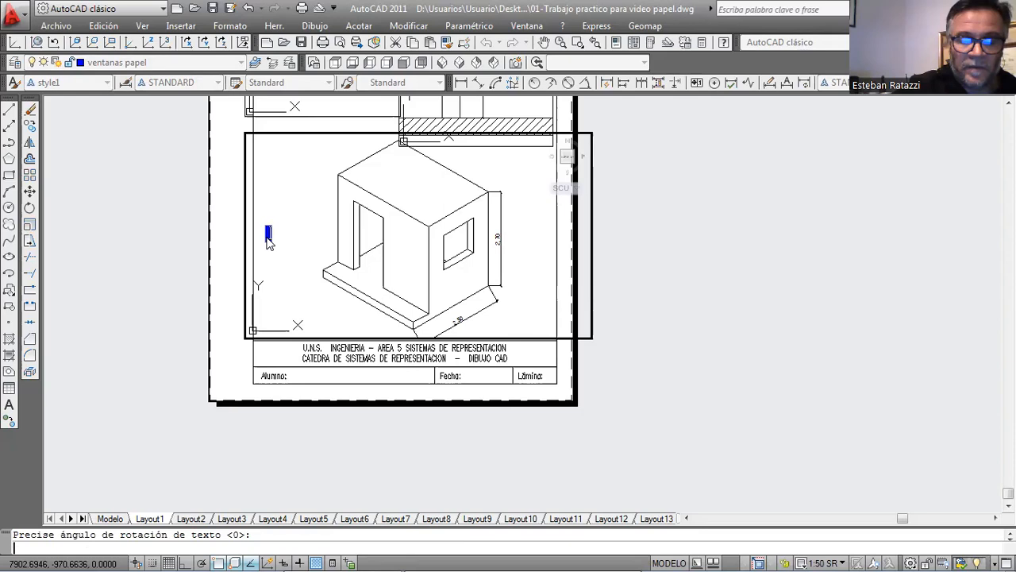
{"action": "type", "text": "1:5"}
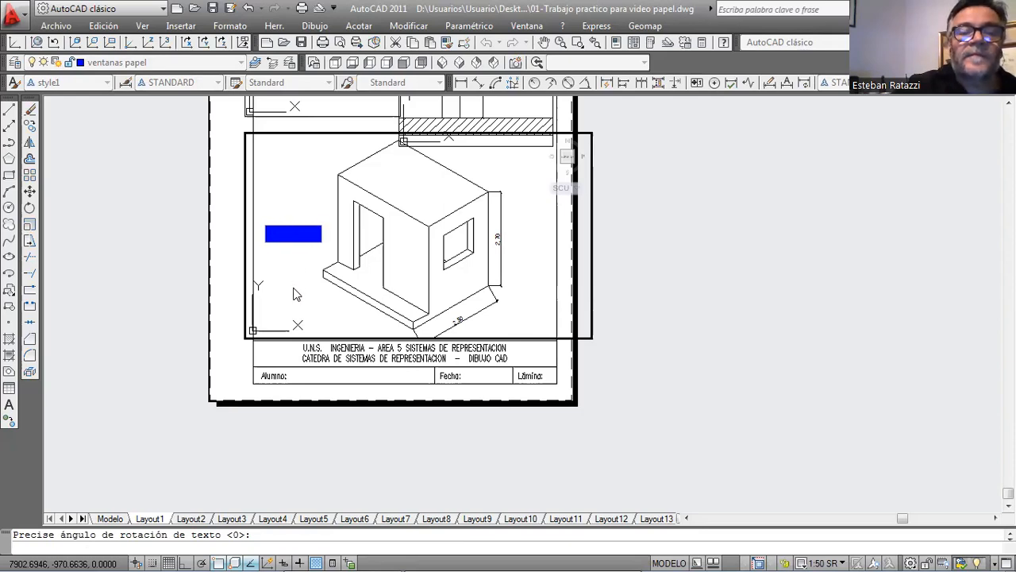
{"action": "key", "text": "Return"}
{"action": "key", "text": "Return"}
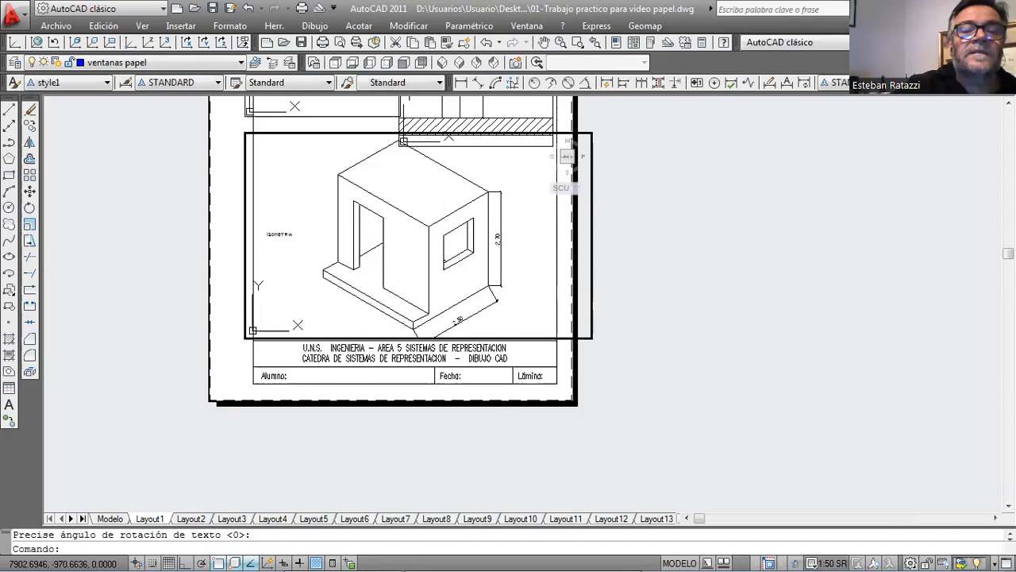
{"action": "scroll", "coordinate": [259, 226], "scroll_direction": "up", "scroll_amount": 5}
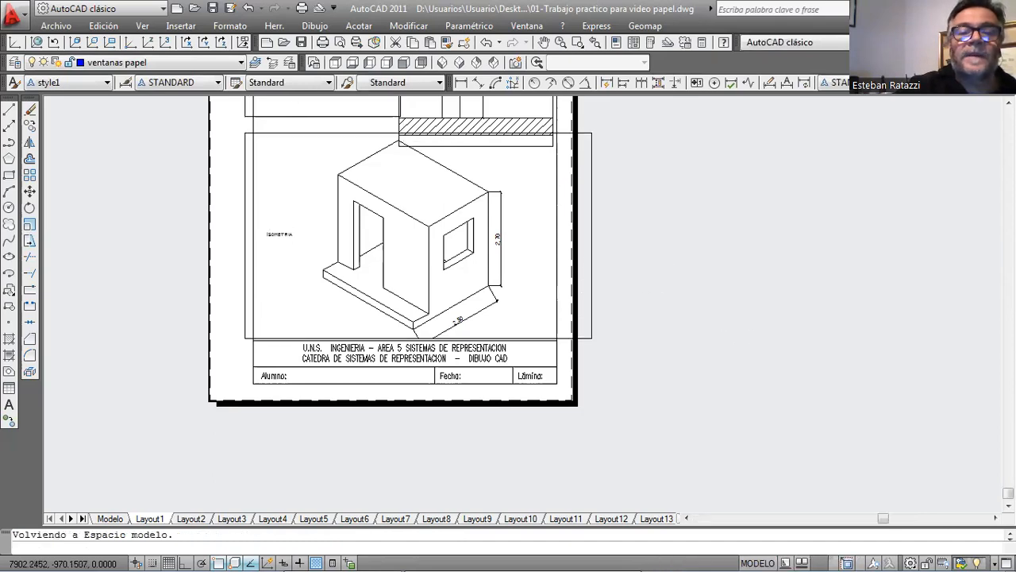
{"action": "scroll", "coordinate": [386, 291], "scroll_direction": "down", "scroll_amount": 5}
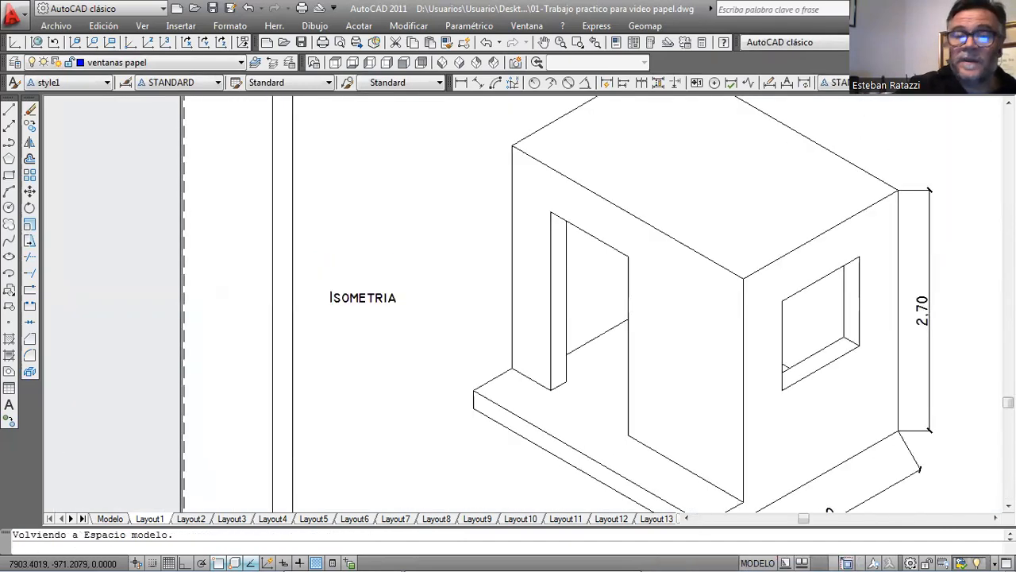
Add the single-line text "Planta" with no rotation below and beside the floor plan inside the 1:100 SR viewport.
{"action": "middle_click_drag", "start_coordinate": [430, 280], "coordinate": [389, 363]}
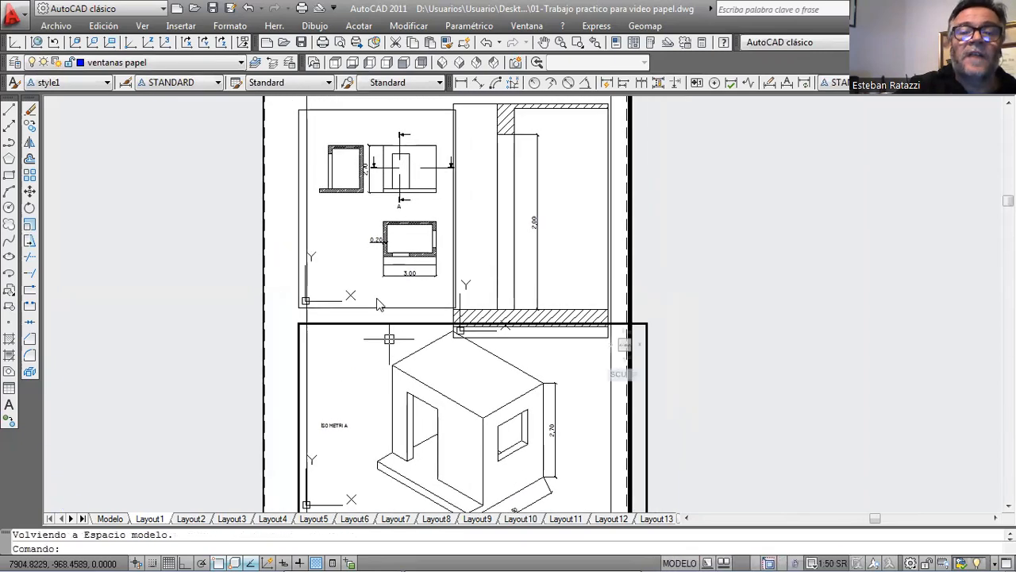
{"action": "left_click", "coordinate": [351, 238]}
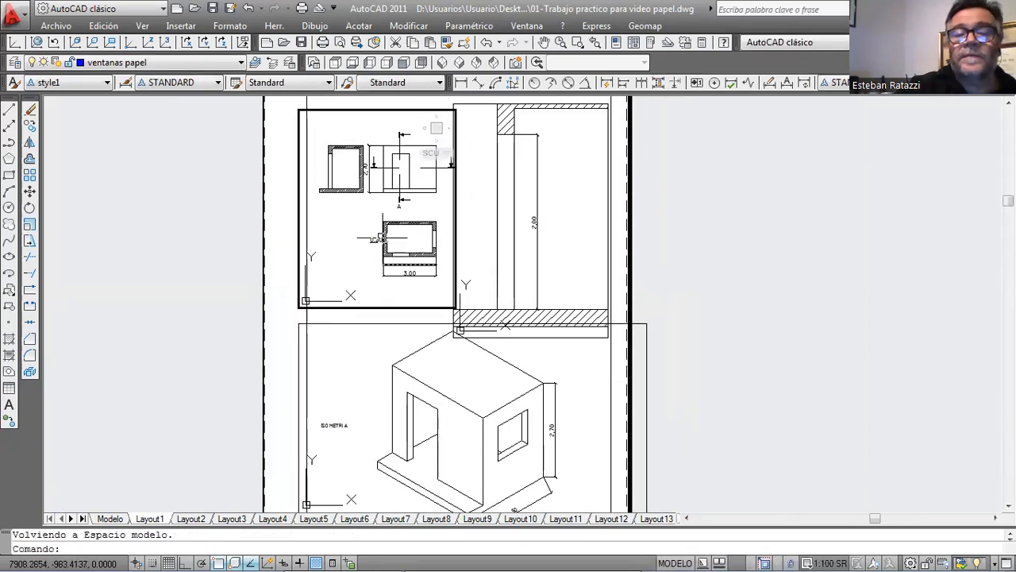
{"action": "scroll", "coordinate": [383, 236], "scroll_direction": "up", "scroll_amount": 3}
{"action": "scroll", "coordinate": [380, 238], "scroll_direction": "down", "scroll_amount": 3}
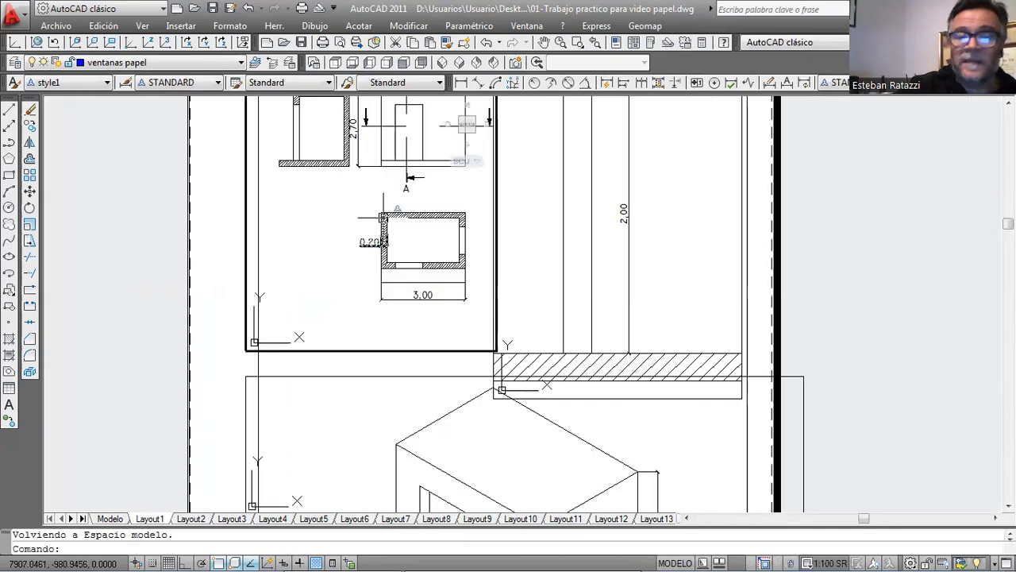
{"action": "scroll", "coordinate": [384, 212], "scroll_direction": "up", "scroll_amount": 2}
{"action": "scroll", "coordinate": [423, 254], "scroll_direction": "up", "scroll_amount": 2}
{"action": "middle_click_drag", "start_coordinate": [418, 252], "coordinate": [384, 220]}
{"action": "left_click", "coordinate": [313, 29]}
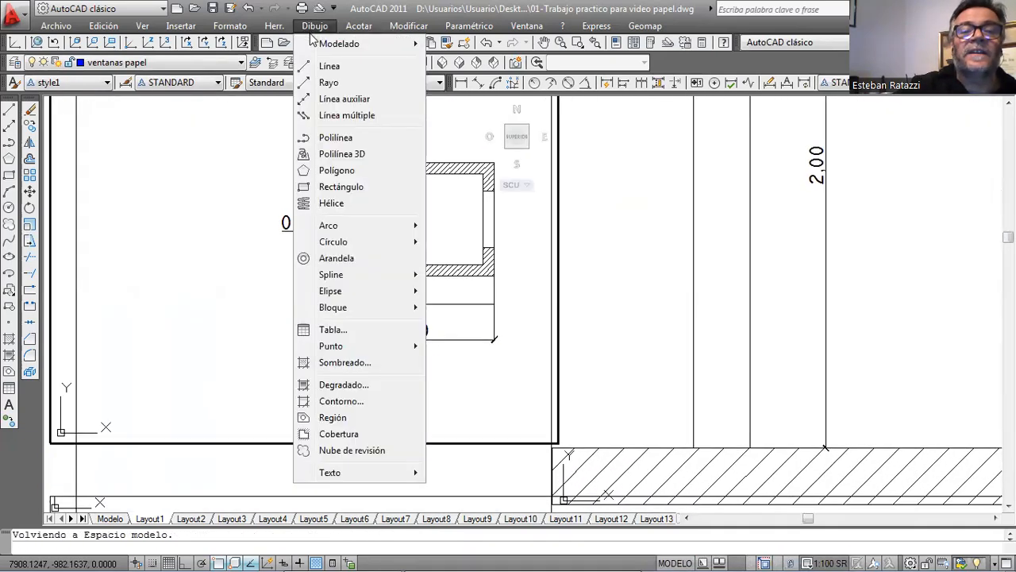
{"action": "mouse_move", "coordinate": [368, 472]}
{"action": "left_click", "coordinate": [462, 490]}
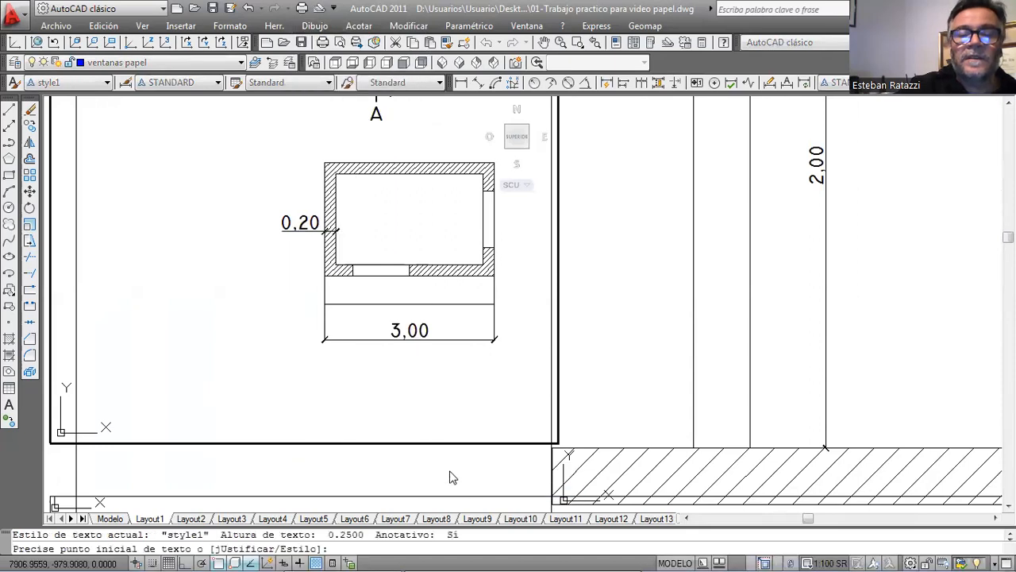
{"action": "left_click", "coordinate": [215, 388]}
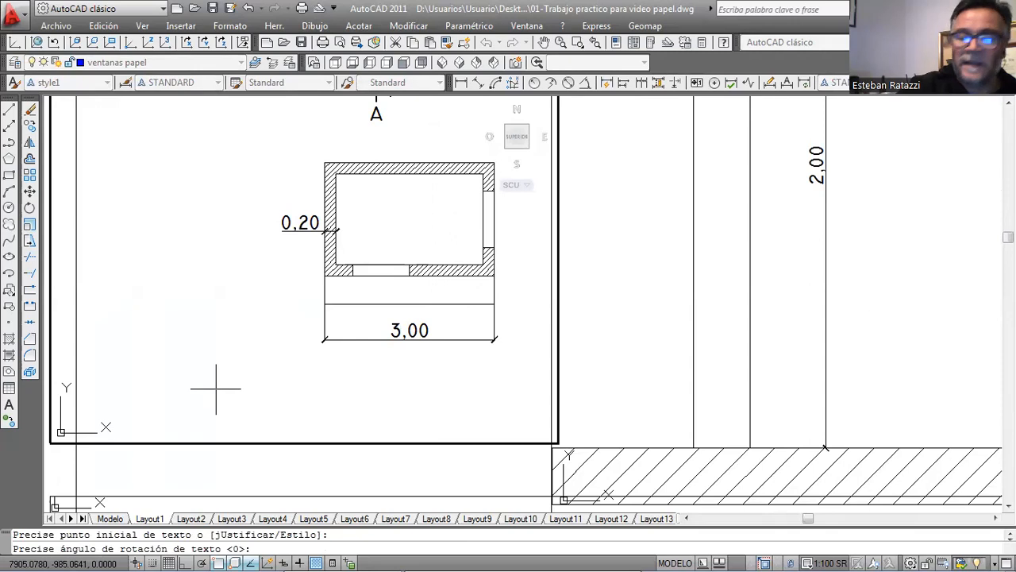
{"action": "key", "text": "Return"}
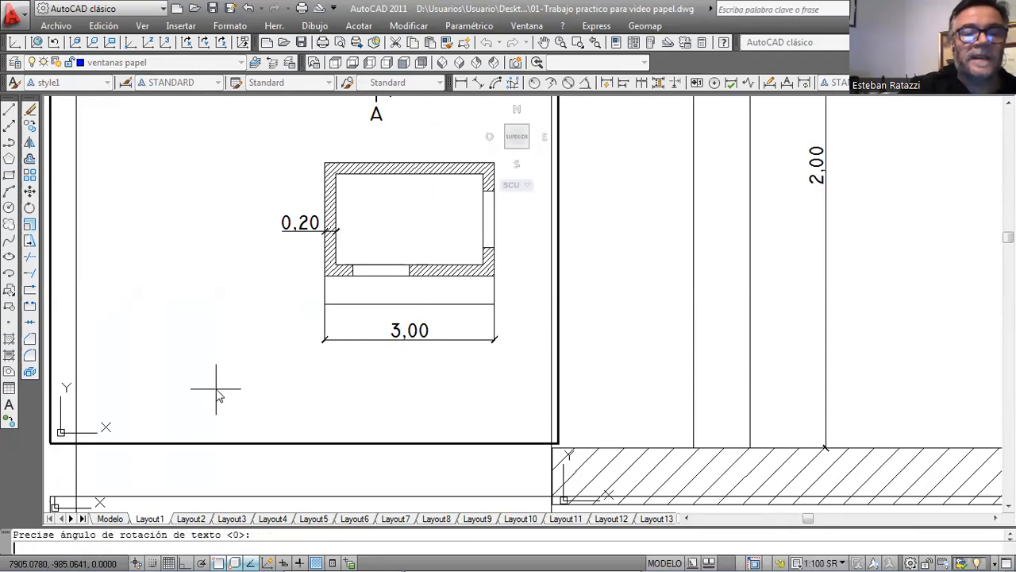
{"action": "type", "text": "PLANTA"}
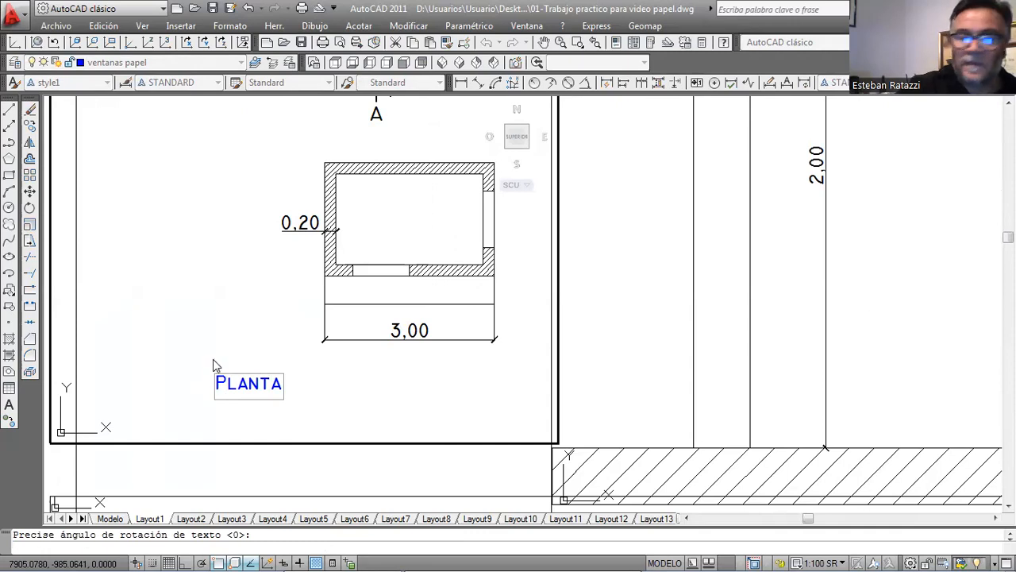
{"action": "key", "text": "Return"}
{"action": "key", "text": "Return"}
Add the single-line text "Puerta" with no rotation beside the door-height dimension inside the section viewport.
{"action": "scroll", "coordinate": [298, 281], "scroll_direction": "down", "scroll_amount": 6}
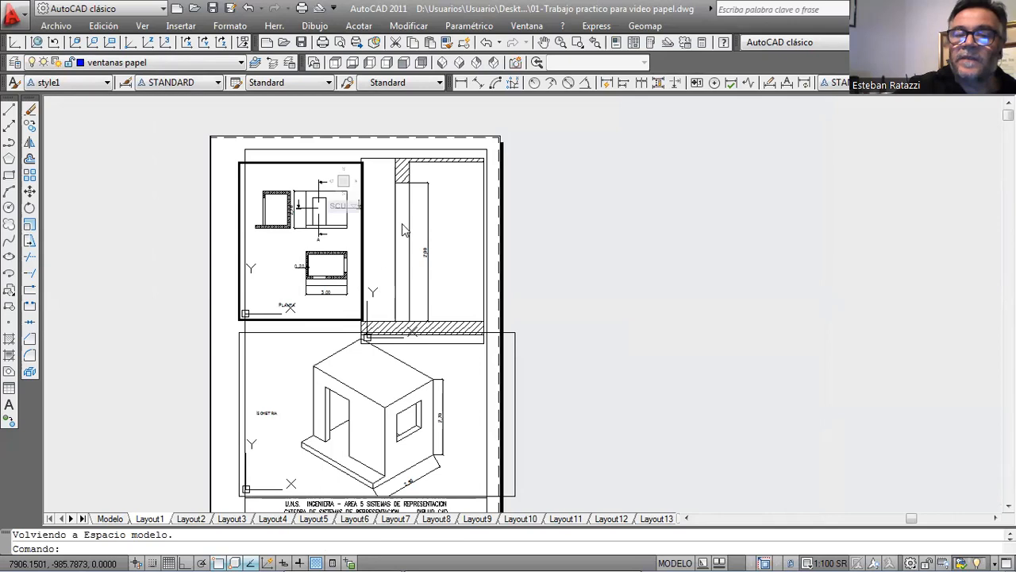
{"action": "scroll", "coordinate": [449, 216], "scroll_direction": "up", "scroll_amount": 3}
{"action": "left_click", "coordinate": [449, 217]}
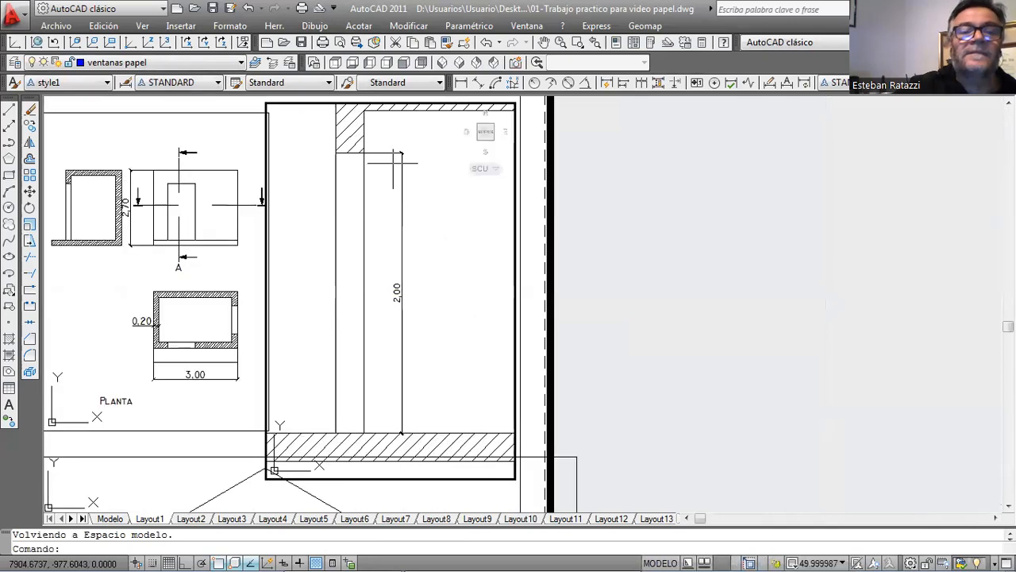
{"action": "left_click", "coordinate": [314, 25]}
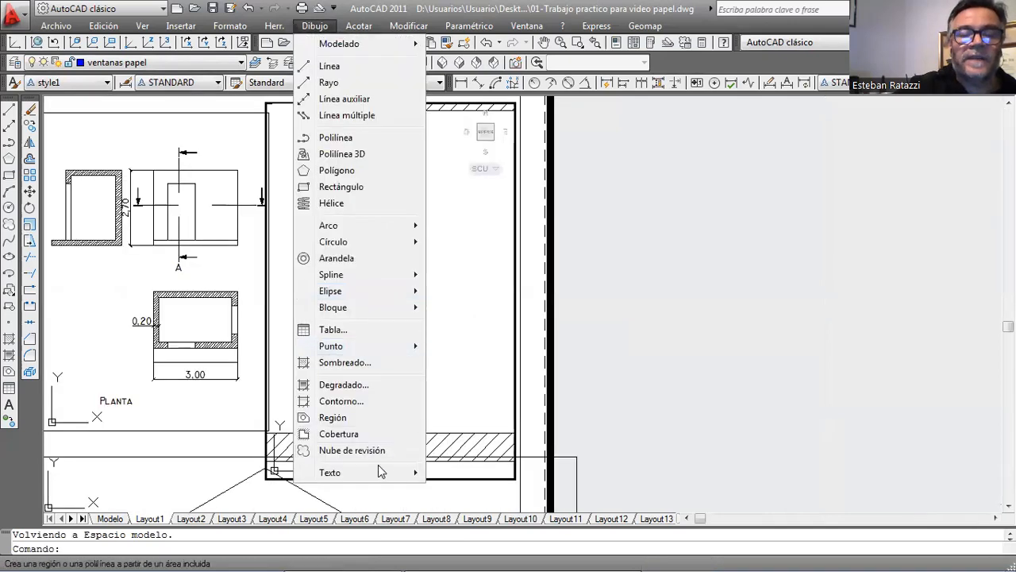
{"action": "mouse_move", "coordinate": [379, 471]}
{"action": "left_click", "coordinate": [470, 487]}
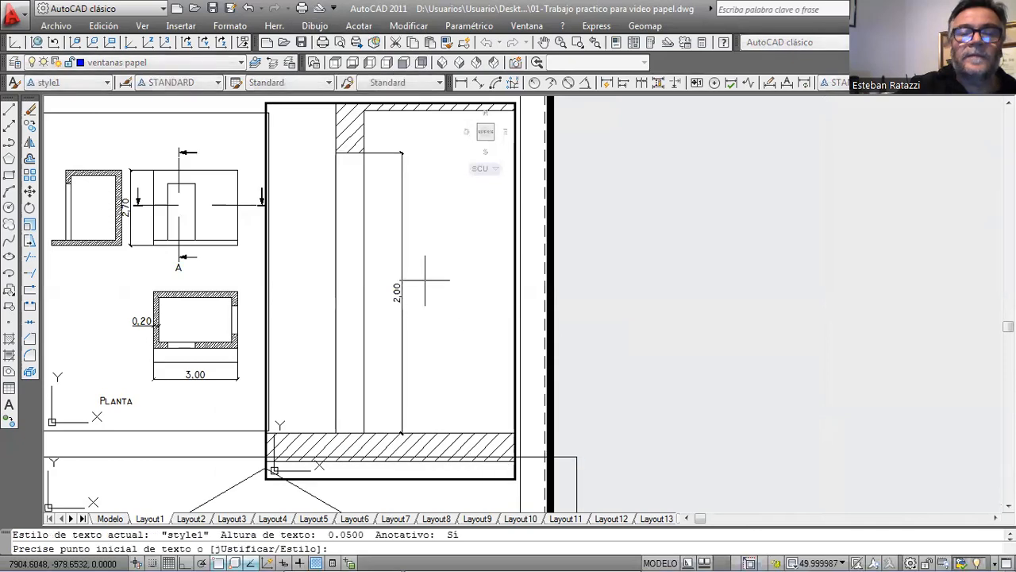
{"action": "left_click", "coordinate": [425, 273]}
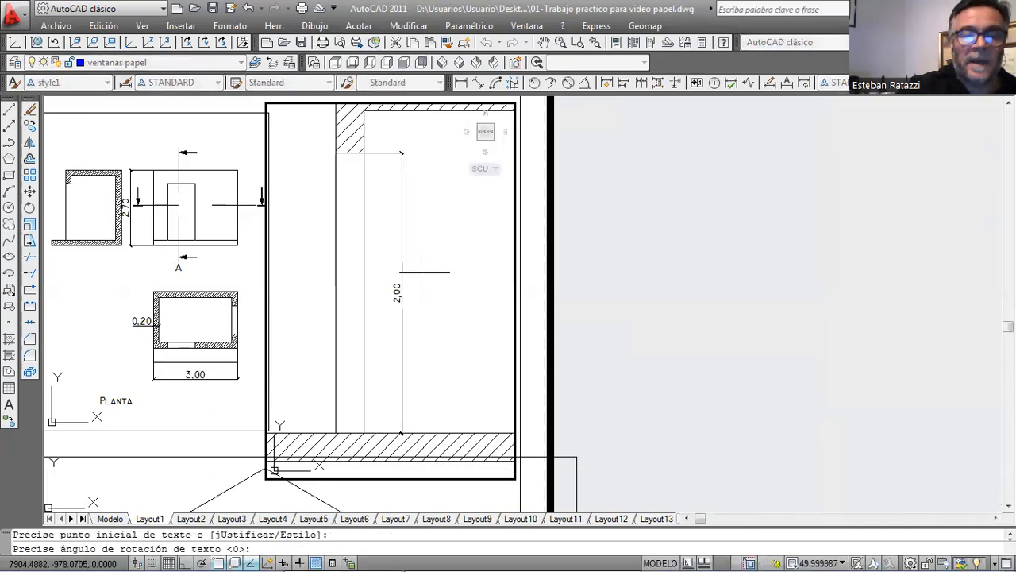
{"action": "key", "text": "Return"}
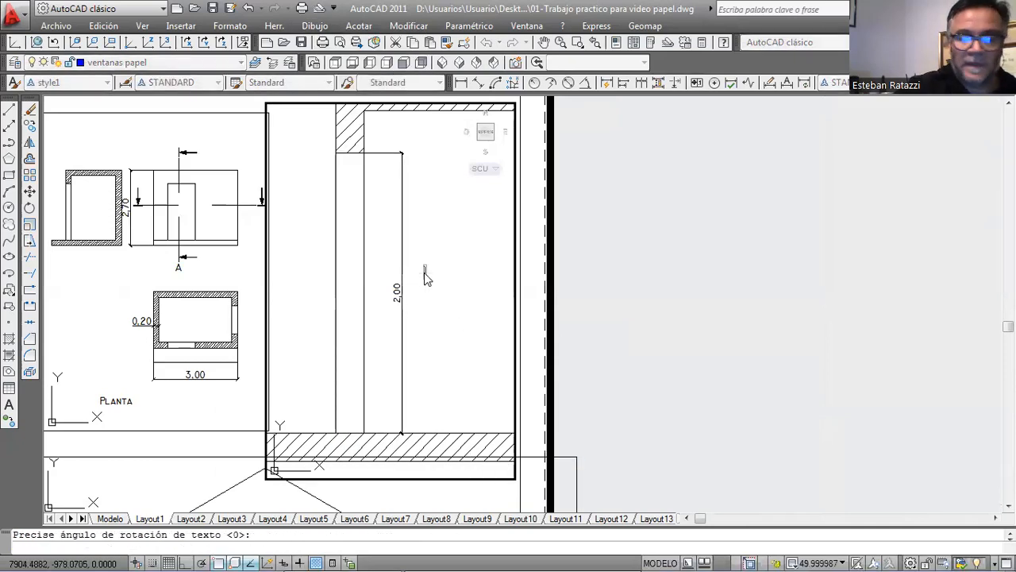
{"action": "type", "text": "PUERTA"}
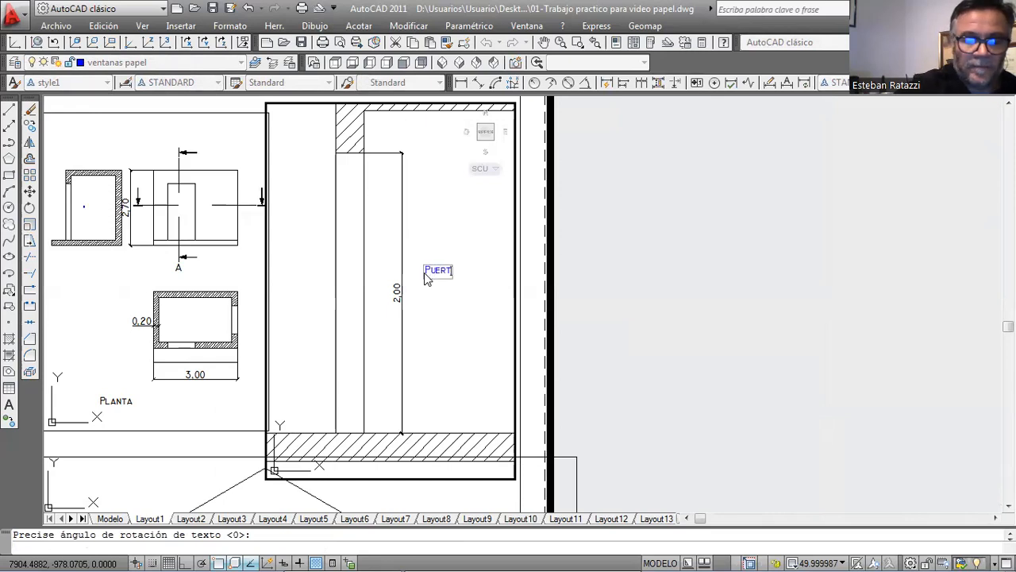
{"action": "key", "text": "Return"}
{"action": "key", "text": "Return"}
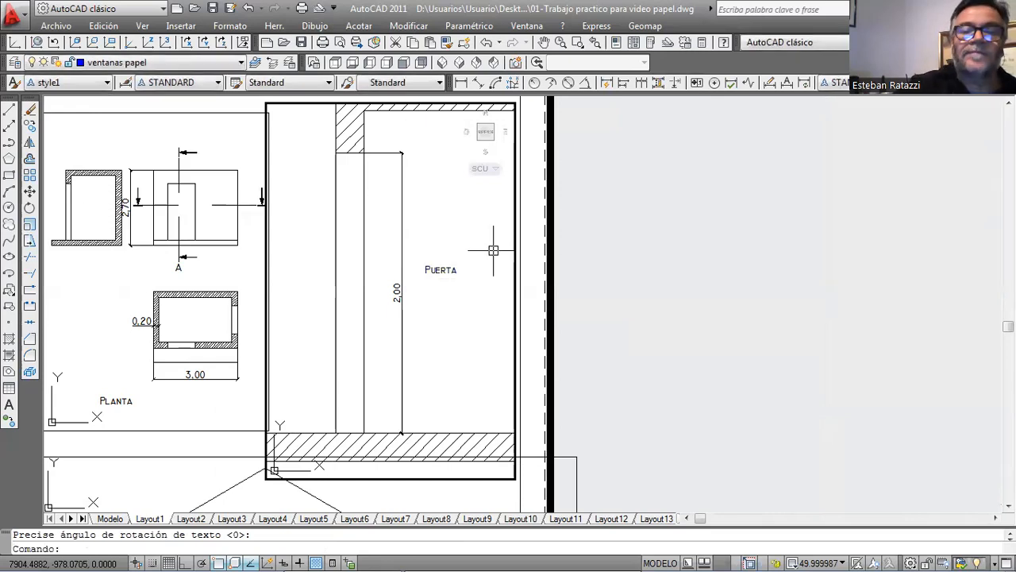
Return to paper space and compare the text sizes of the labels across the three viewports.
{"action": "double_click", "coordinate": [630, 217]}
{"action": "scroll", "coordinate": [624, 230], "scroll_direction": "down", "scroll_amount": 5}
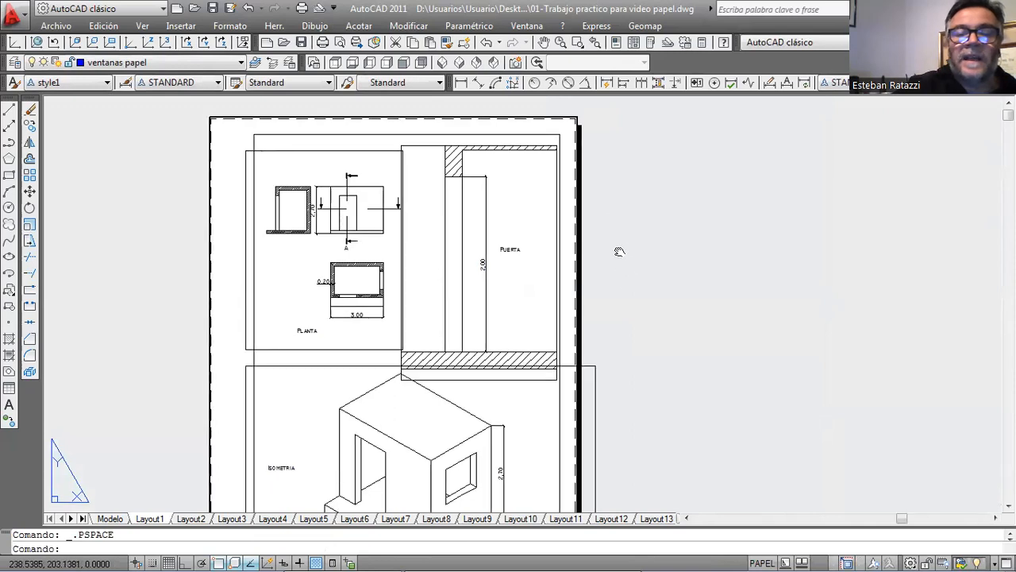
{"action": "scroll", "coordinate": [616, 214], "scroll_direction": "up", "scroll_amount": 2}
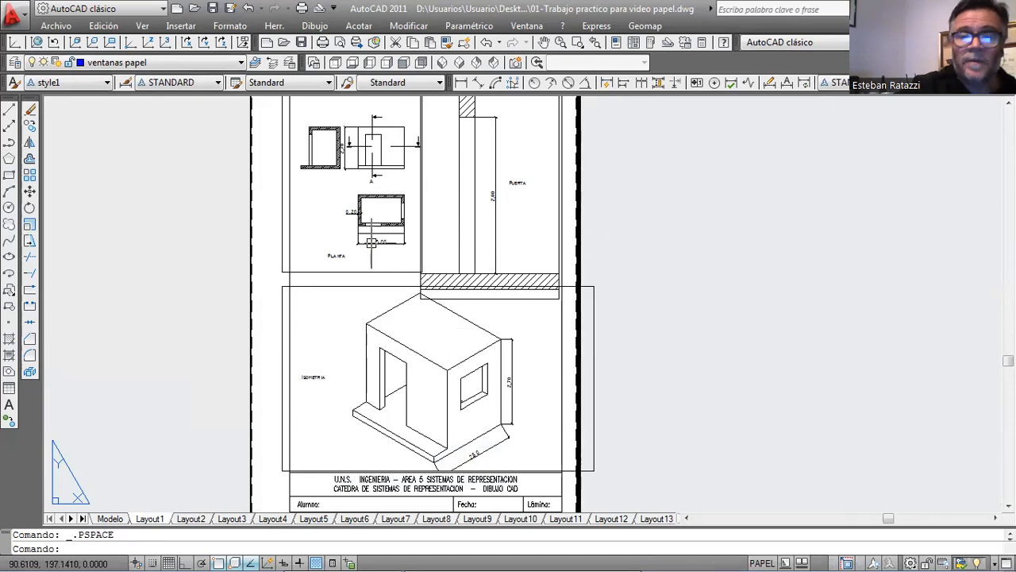
Examine the house drawings in model space and return to Layout1 to view the whole sheet.
{"action": "left_click", "coordinate": [111, 519]}
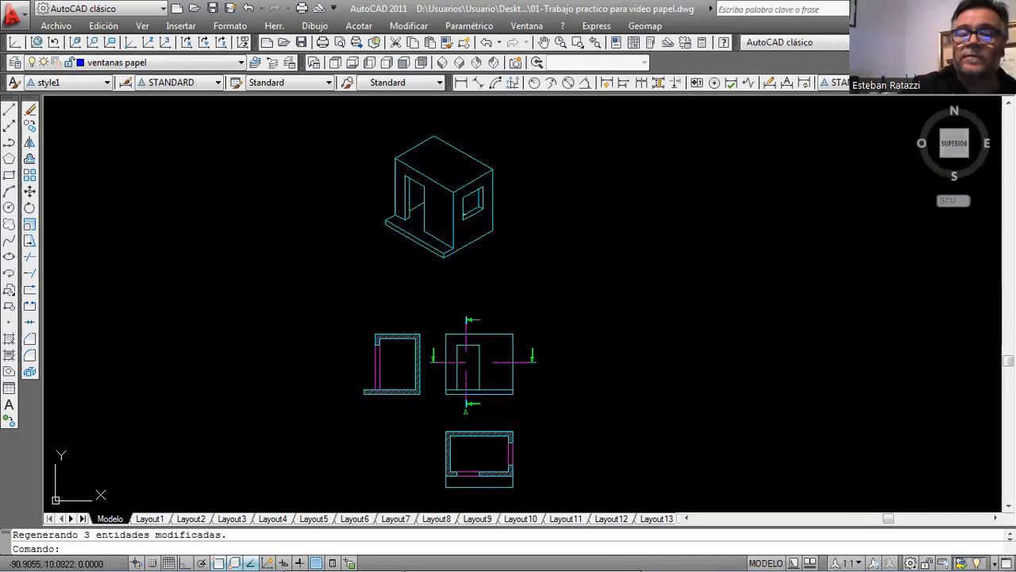
{"action": "left_click", "coordinate": [150, 518]}
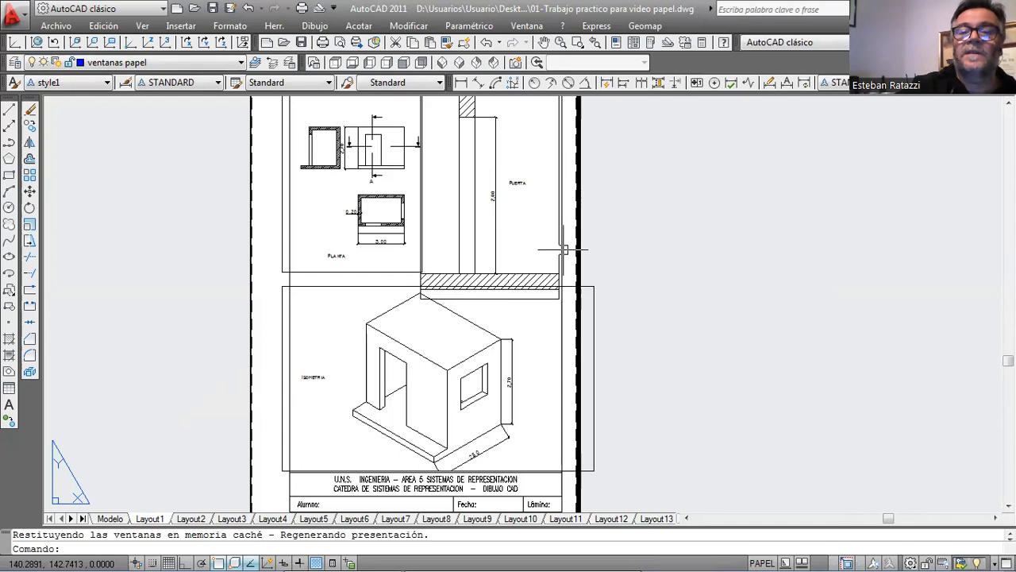
{"action": "double_click", "coordinate": [661, 204]}
{"action": "scroll", "coordinate": [667, 207], "scroll_direction": "down", "scroll_amount": 2}
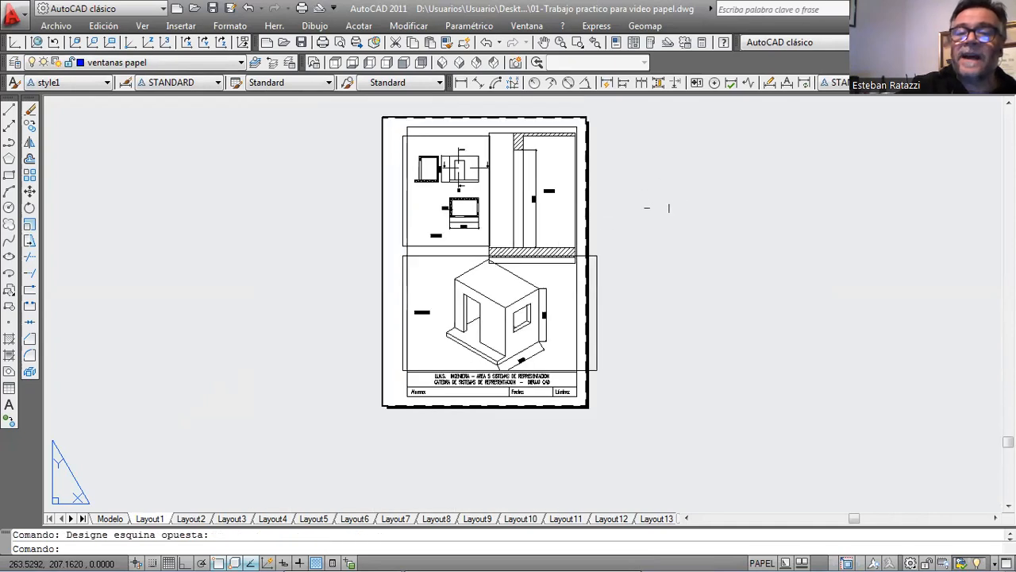
{"action": "middle_click_drag", "start_coordinate": [658, 199], "coordinate": [561, 227]}
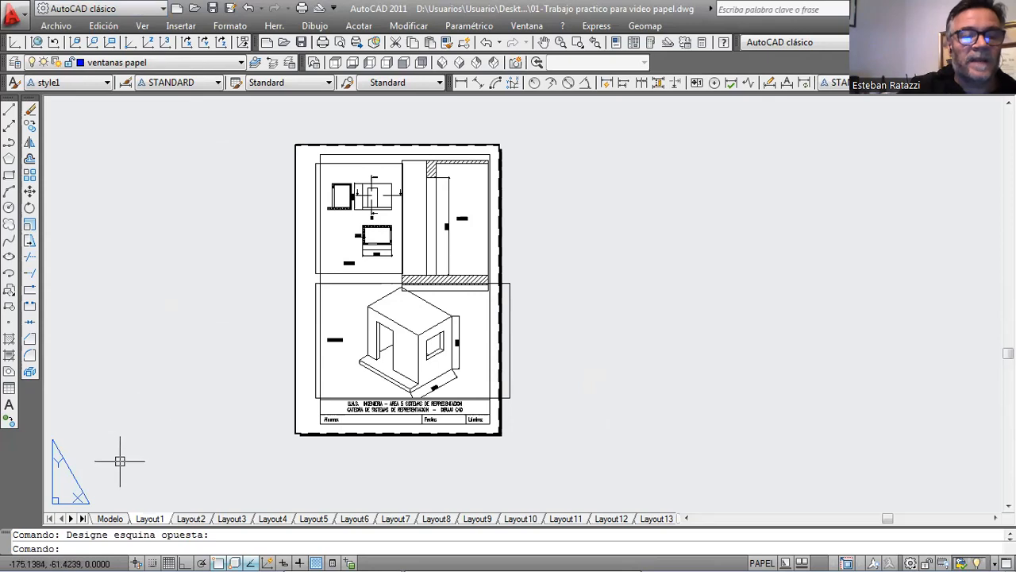
Start plotting Layout1 and define a window plot area spanning the sheet's lower-left to upper-right corners.
{"action": "left_click", "coordinate": [55, 26]}
{"action": "left_click", "coordinate": [73, 323]}
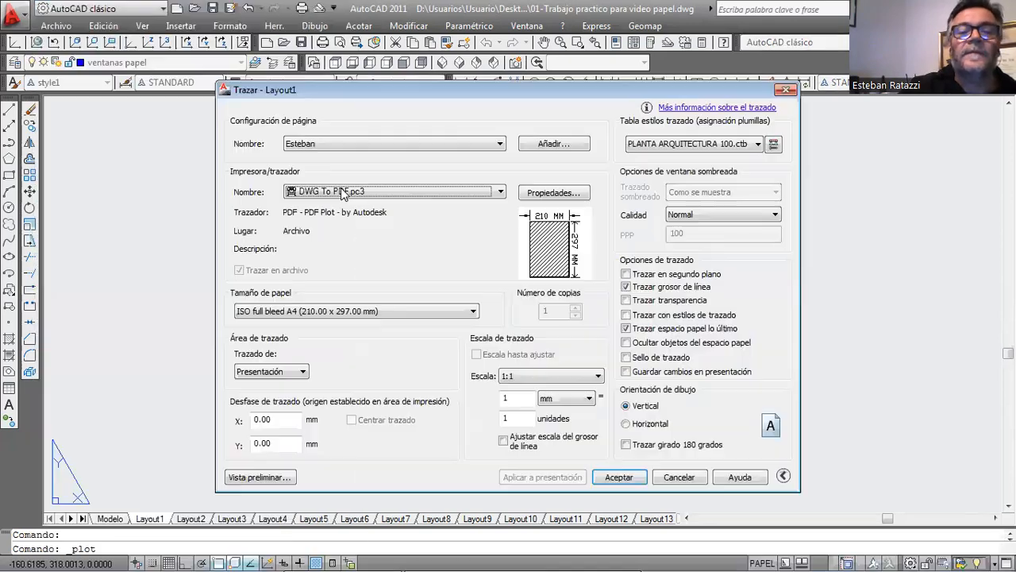
{"action": "left_click", "coordinate": [279, 371]}
{"action": "left_click", "coordinate": [252, 414]}
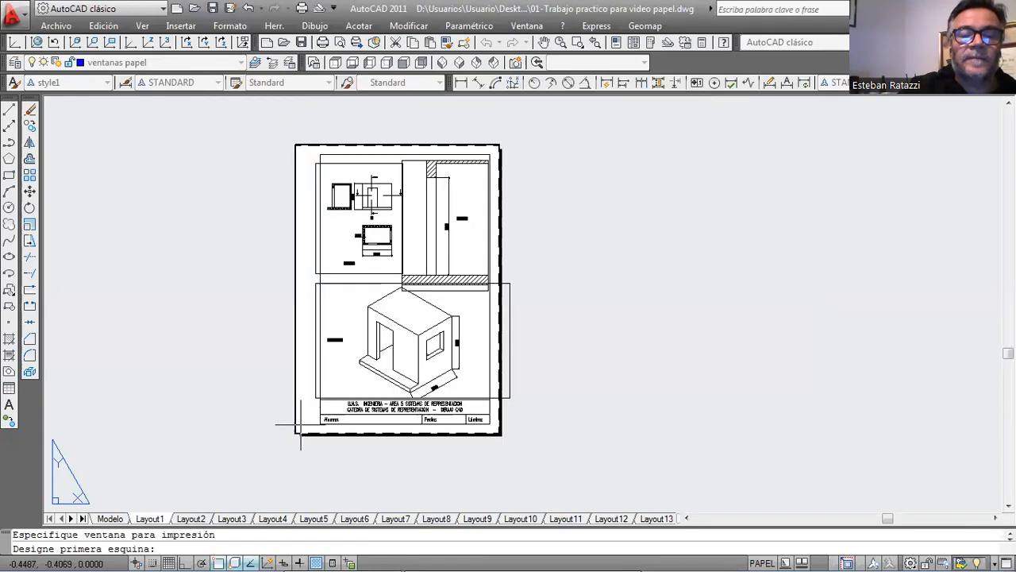
{"action": "left_click", "coordinate": [295, 435]}
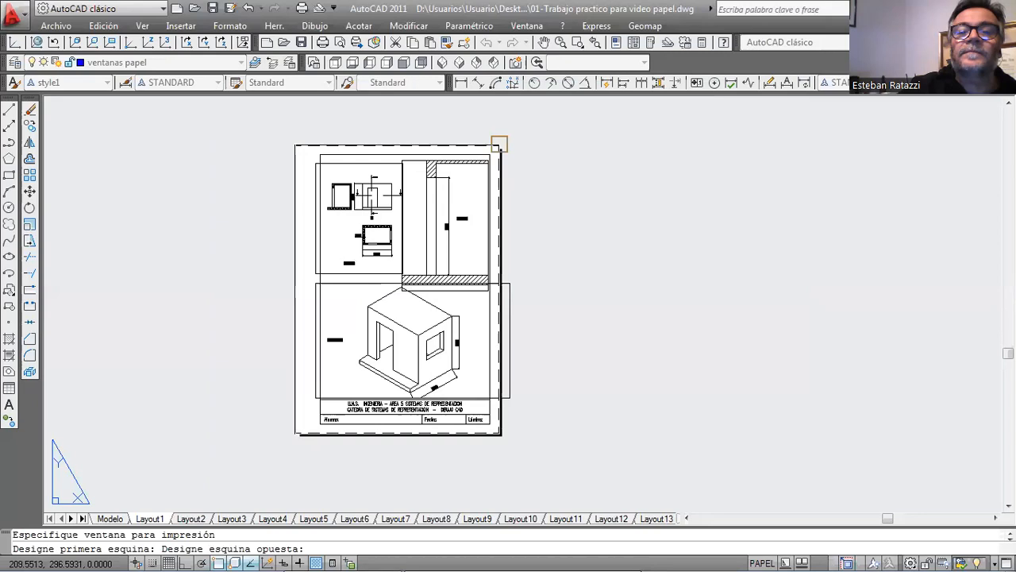
{"action": "left_click", "coordinate": [500, 144]}
Scale the plot to fit the paper, center it, and check its preview.
{"action": "left_click", "coordinate": [476, 355]}
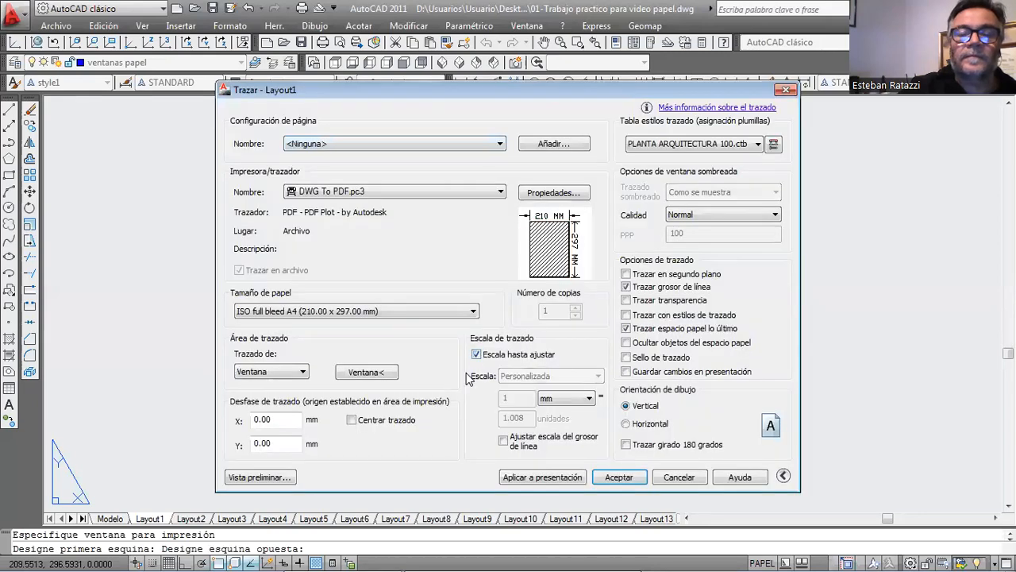
{"action": "left_click", "coordinate": [352, 421]}
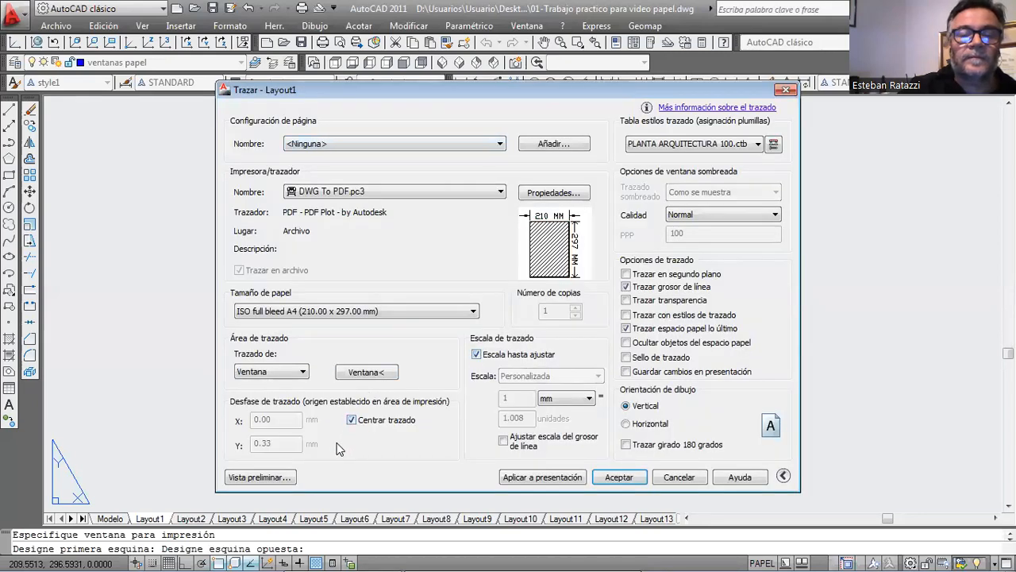
{"action": "left_click", "coordinate": [283, 477]}
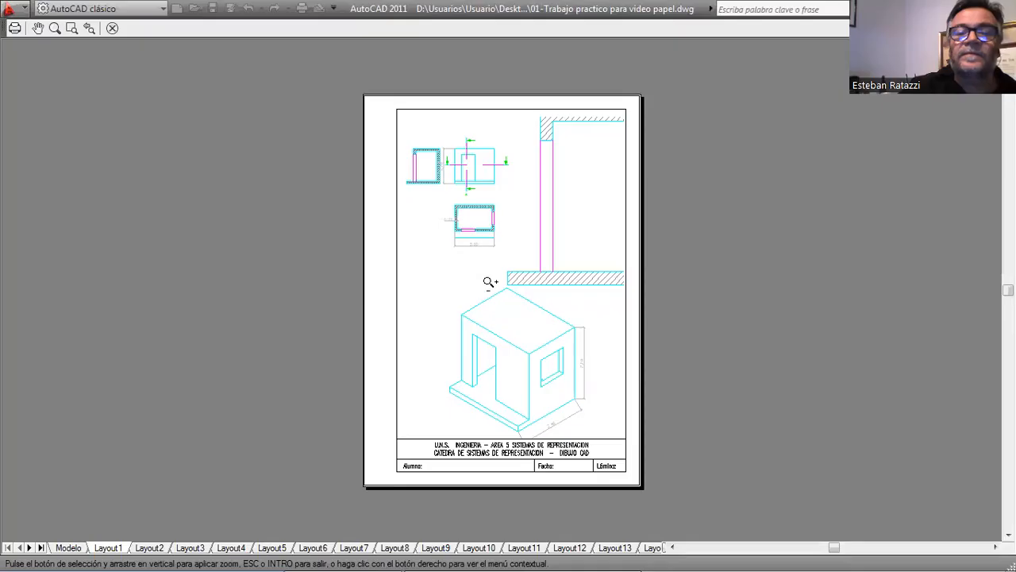
{"action": "key", "text": "Escape"}
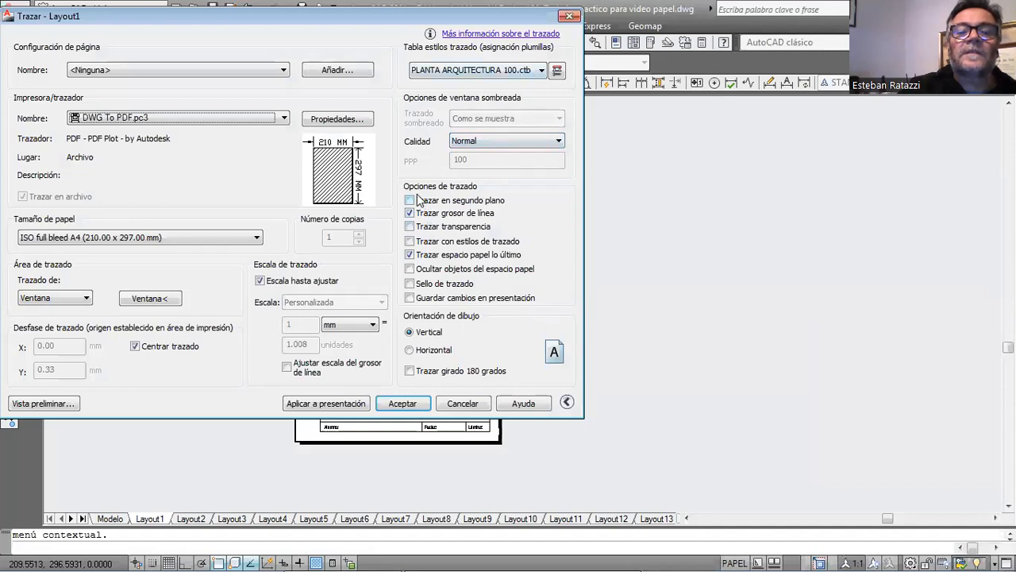
Enable plotting with plot styles, preview the sheet again, and leave the plot setup without plotting.
{"action": "left_click", "coordinate": [410, 240]}
{"action": "left_click", "coordinate": [409, 201]}
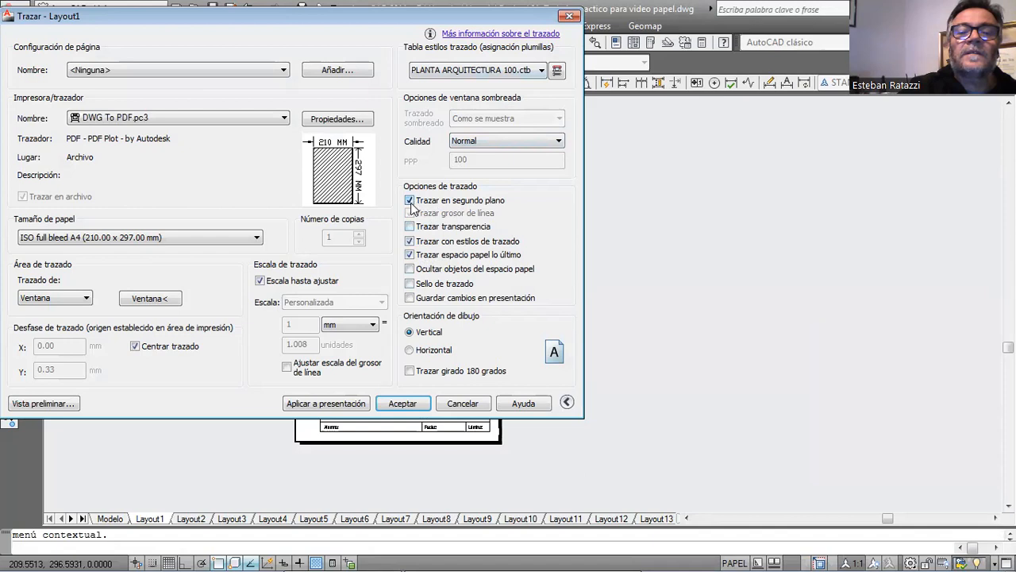
{"action": "left_click", "coordinate": [65, 404]}
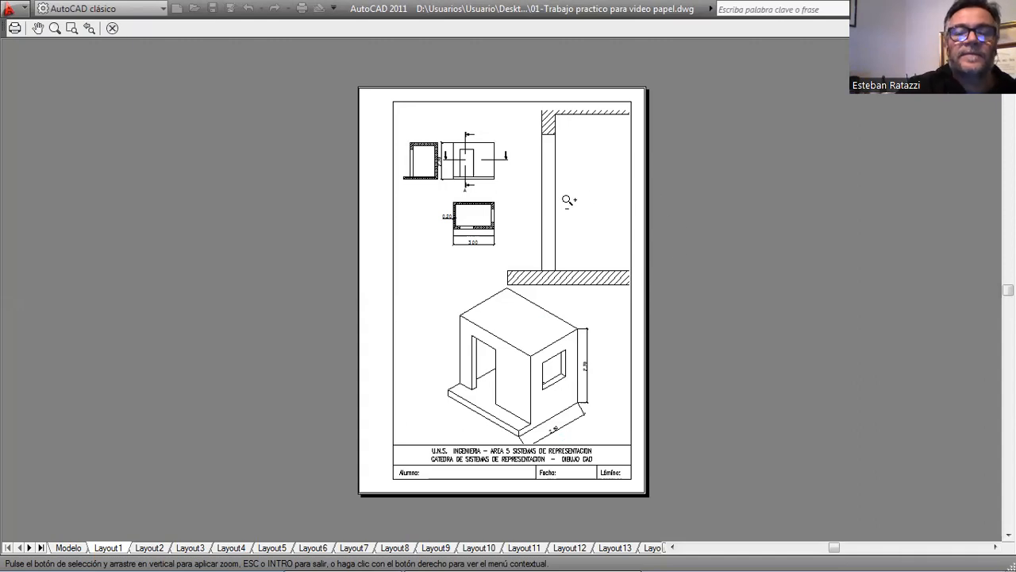
{"action": "key", "text": "Escape"}
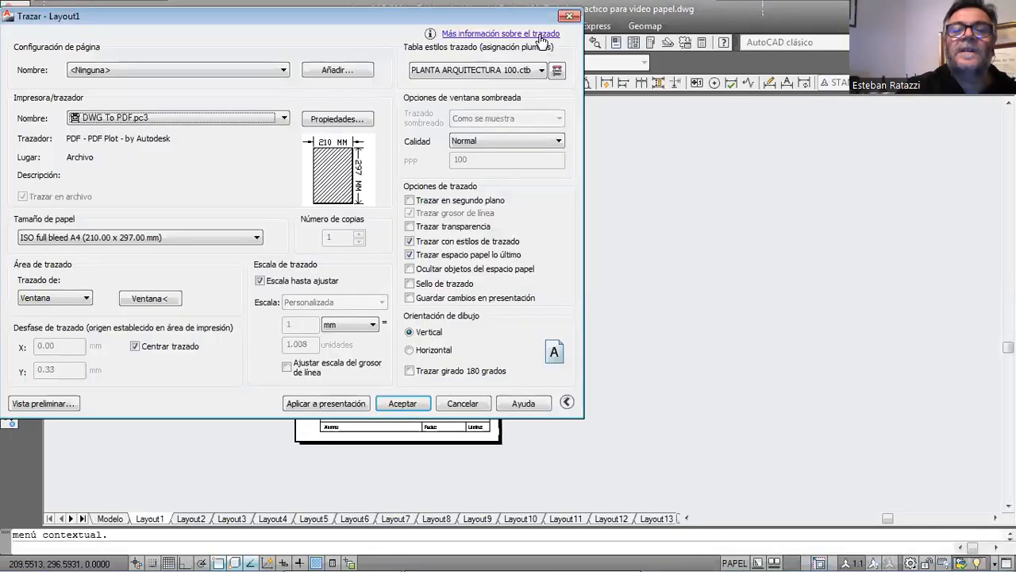
{"action": "left_click", "coordinate": [567, 18]}
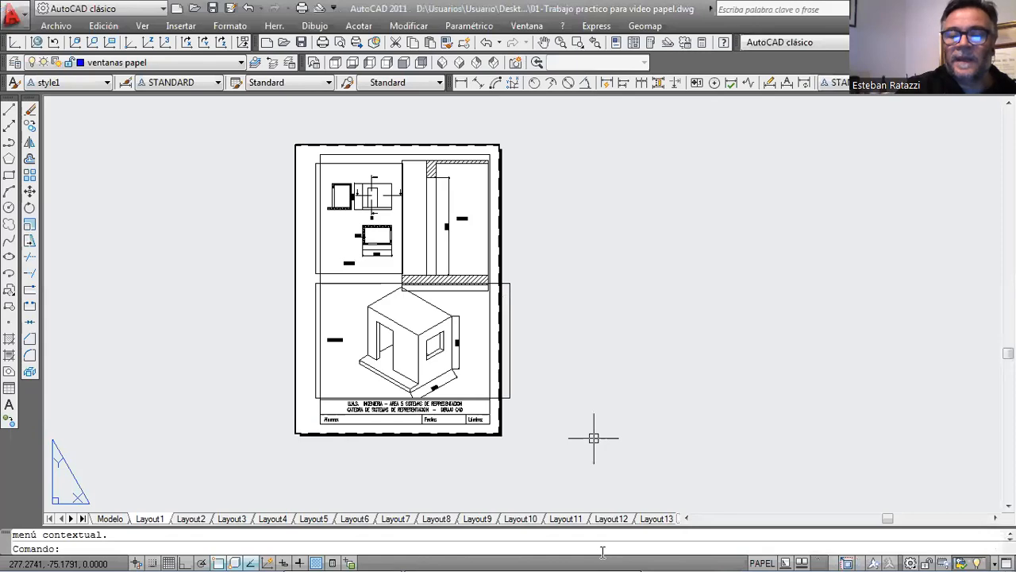